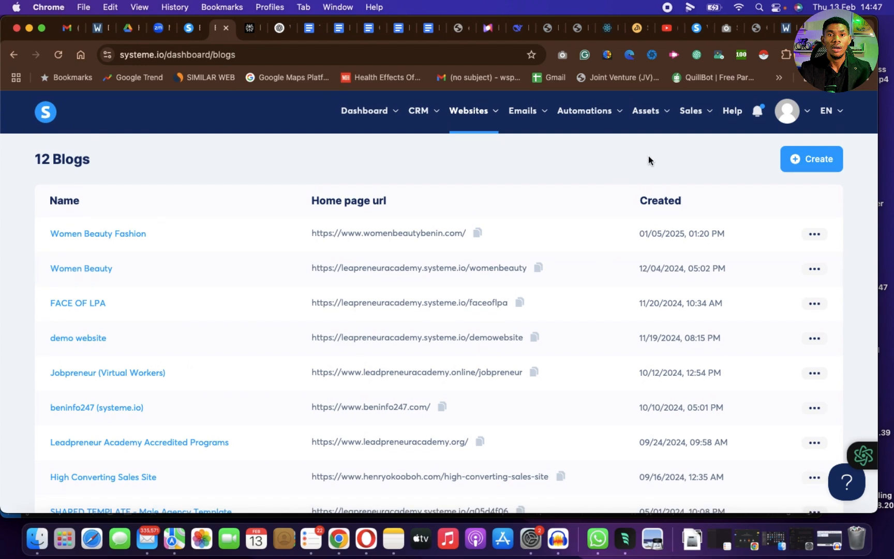
Step: Open the posts of the beninfo247 (systeme.io) blog
scroll(552, 282, "down", 3)
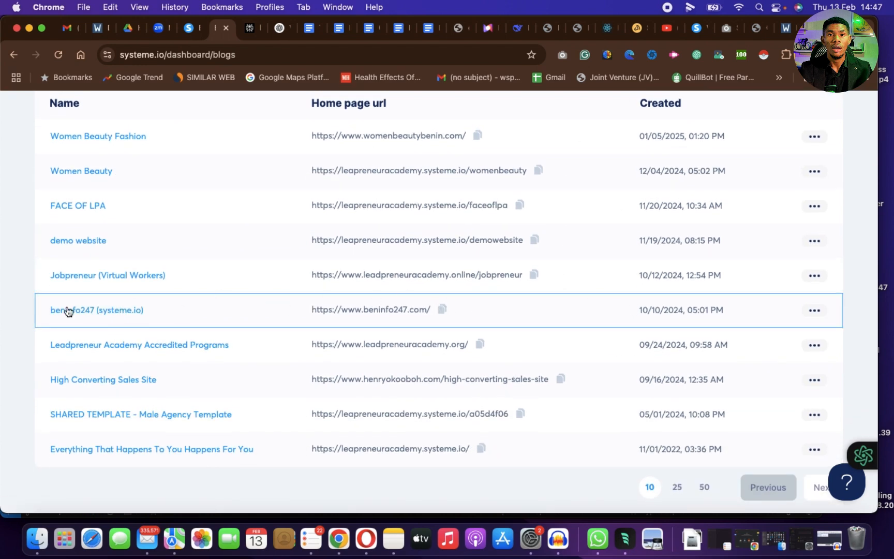
left_click(67, 311)
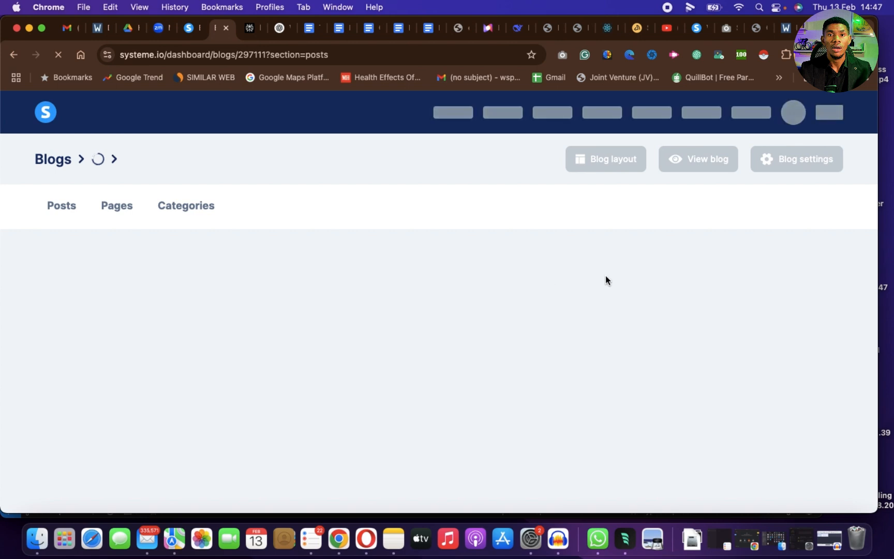
left_click(66, 208)
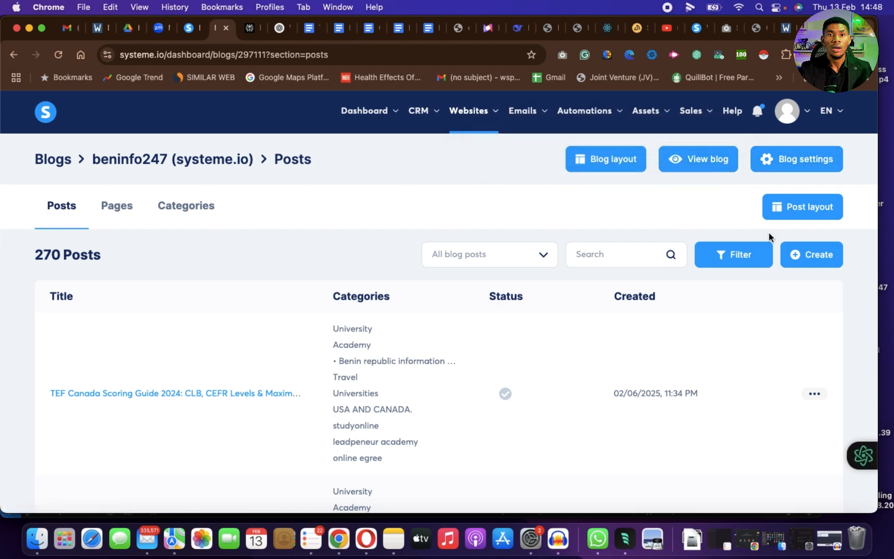
Step: Review the blog's post list and the actions available for the 2025 TOP 7 ACCREDITED SOCIAL SCIENCE COURSES post
scroll(202, 381, "down", 3)
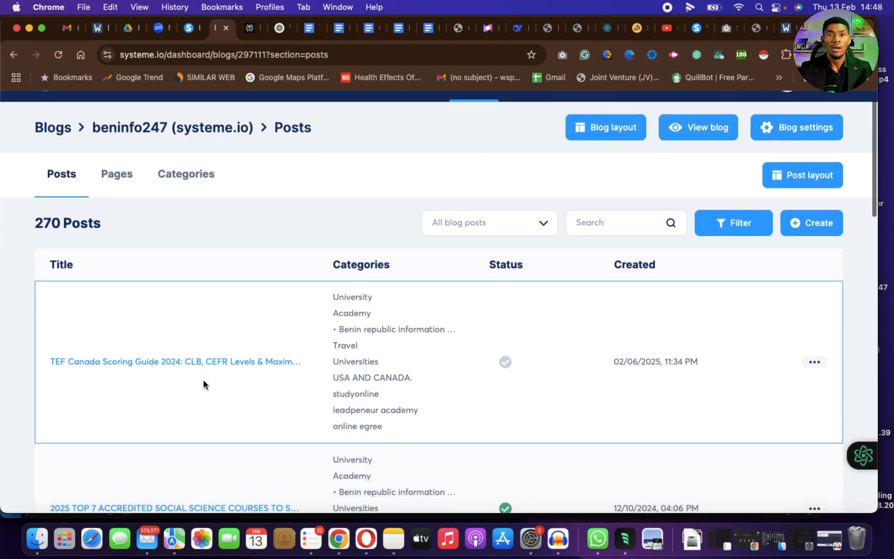
scroll(205, 383, "down", 1)
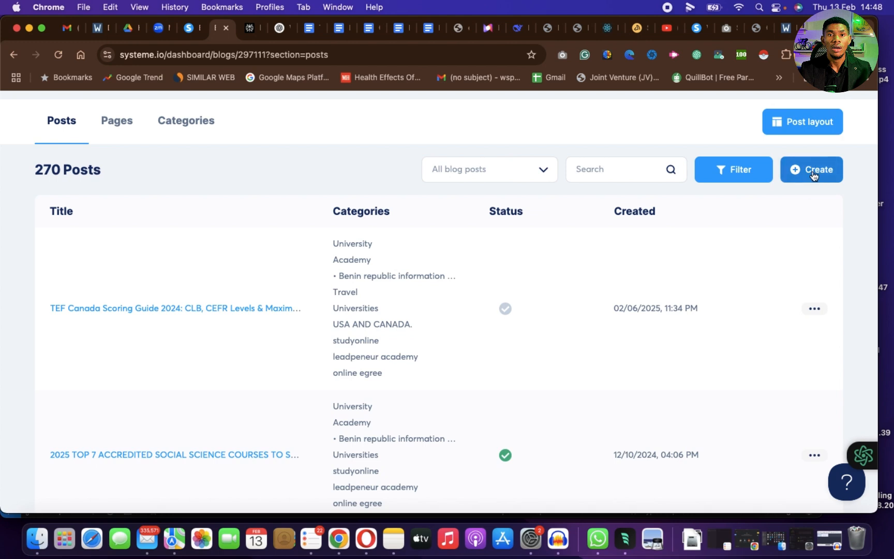
scroll(813, 176, "up", 4)
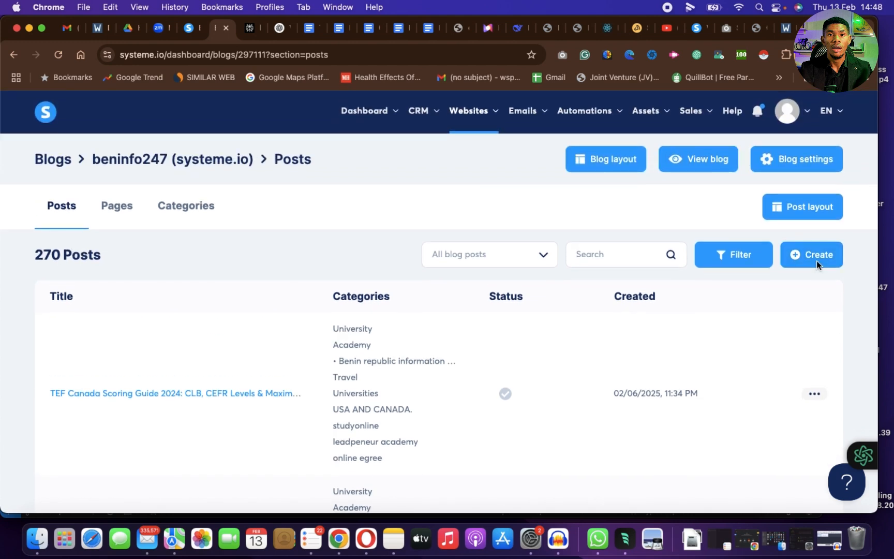
scroll(433, 365, "down", 2)
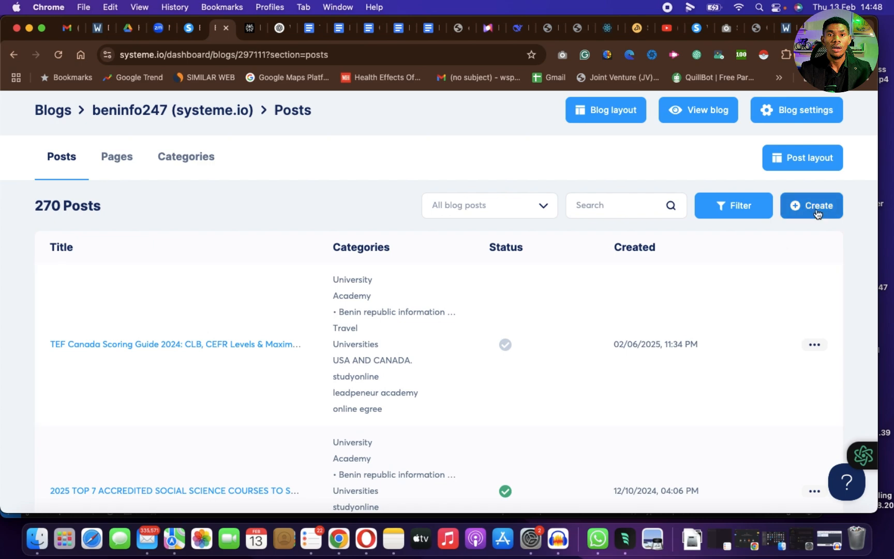
scroll(801, 233, "down", 5)
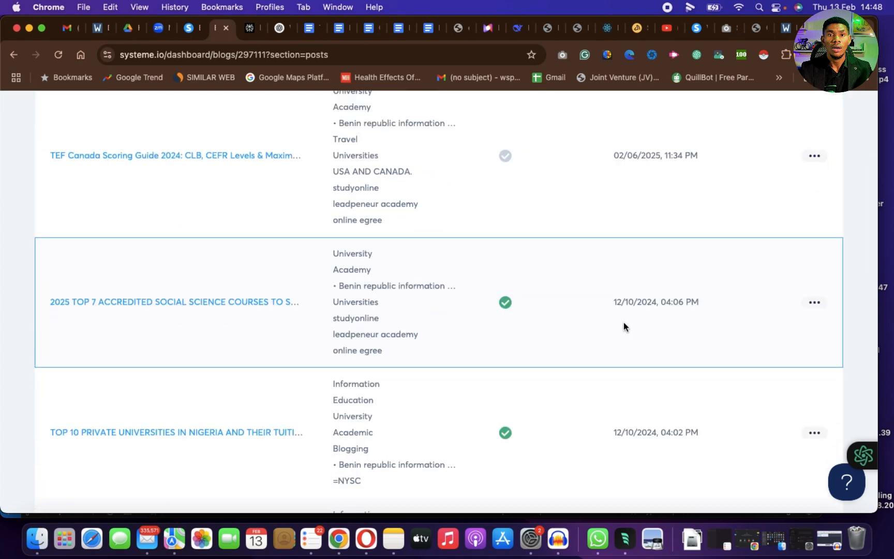
left_click(815, 303)
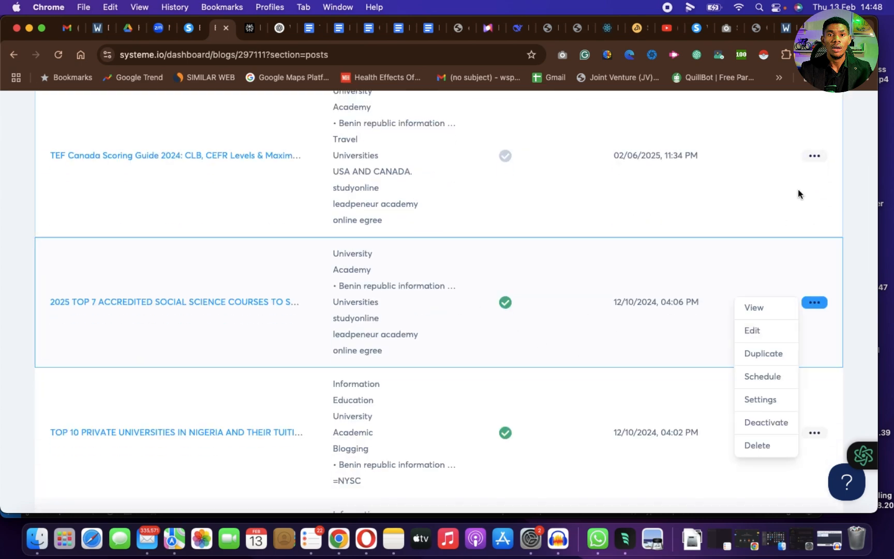
scroll(798, 189, "up", 5)
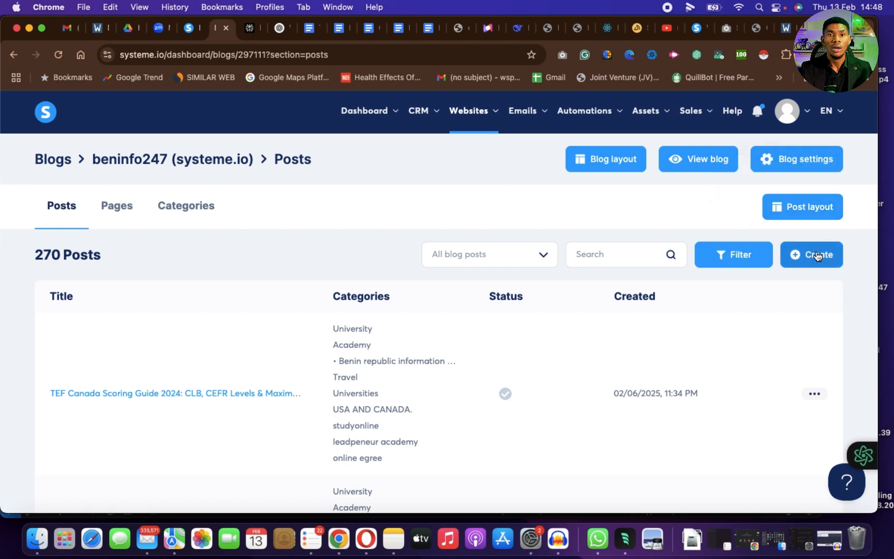
Step: Start a new blog post titled "New Blog Post" with the short description "New Blog Post for my organinc content"
left_click(813, 254)
type("New Bl")
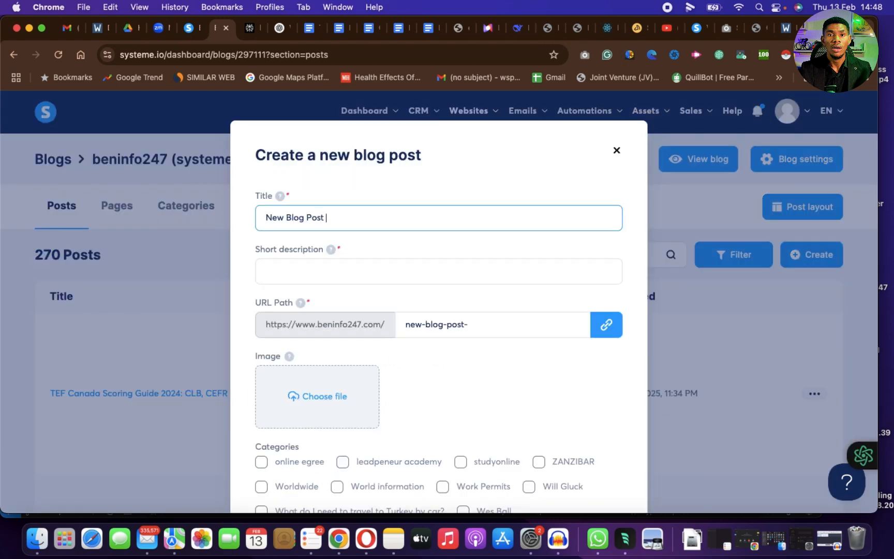
type("og Post")
key("super+a")
key("super+c")
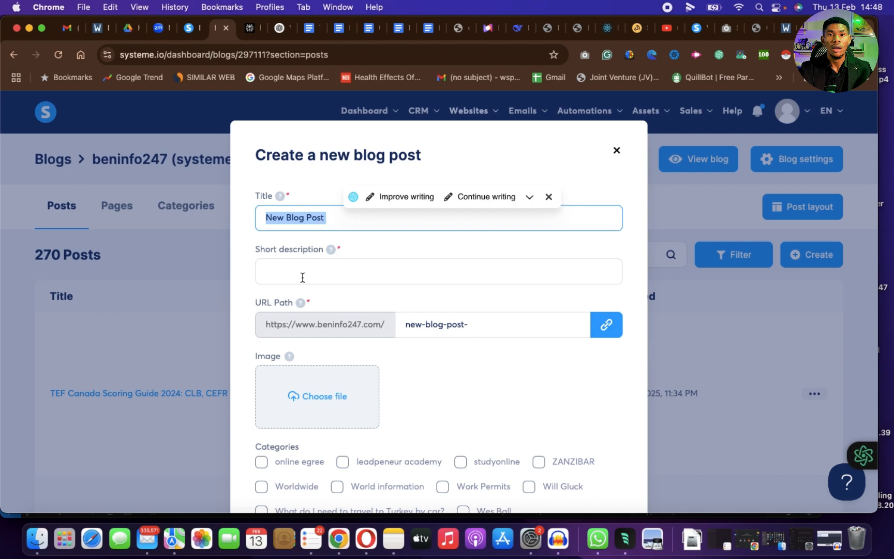
left_click(299, 271)
key("super+v")
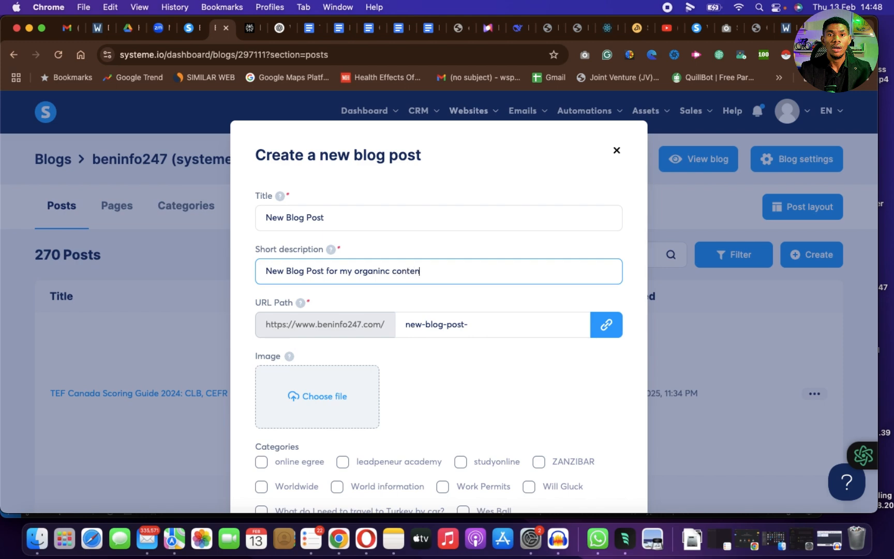
Step: Remove the trailing hyphen from the post's URL path so it reads new-blog-post
scroll(413, 331, "down", 2)
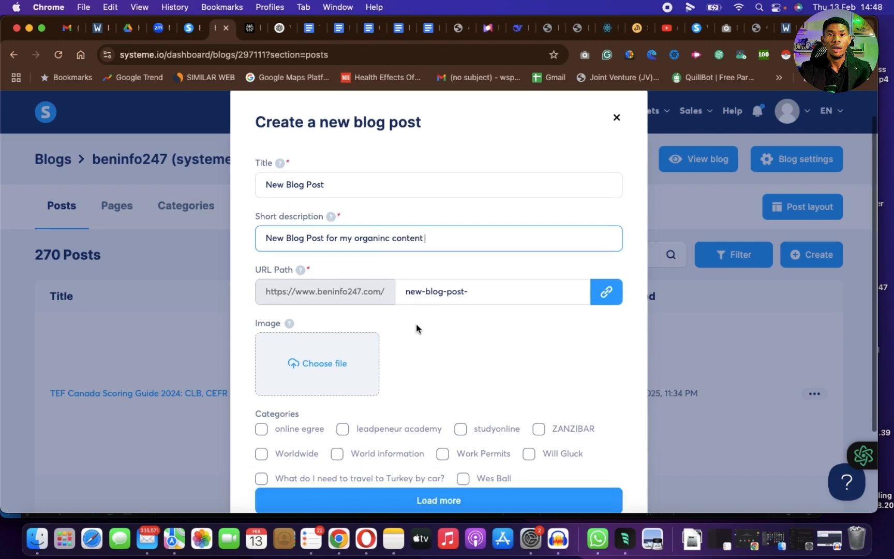
left_click(468, 291)
key("BackSpace")
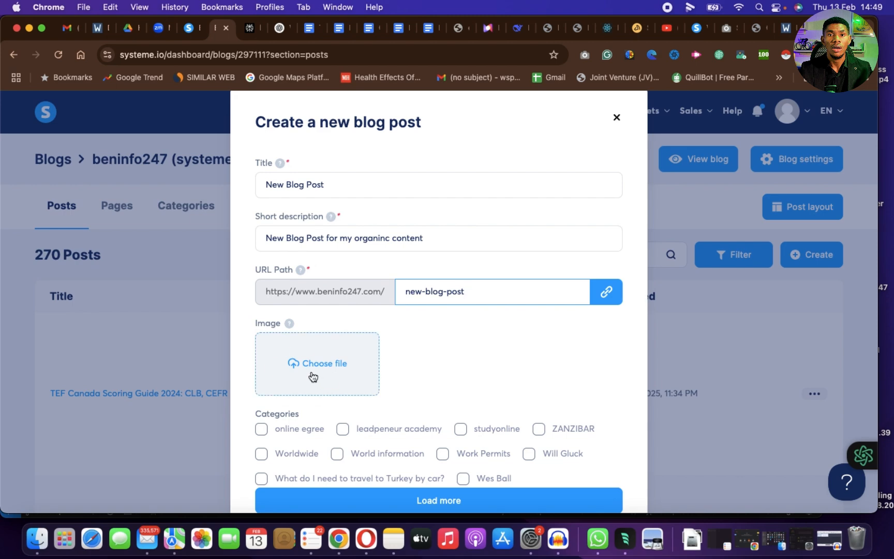
Step: View the featured image of the existing TEF Canada Scoring Guide post in its editor, and return to the new post form
left_click(190, 30)
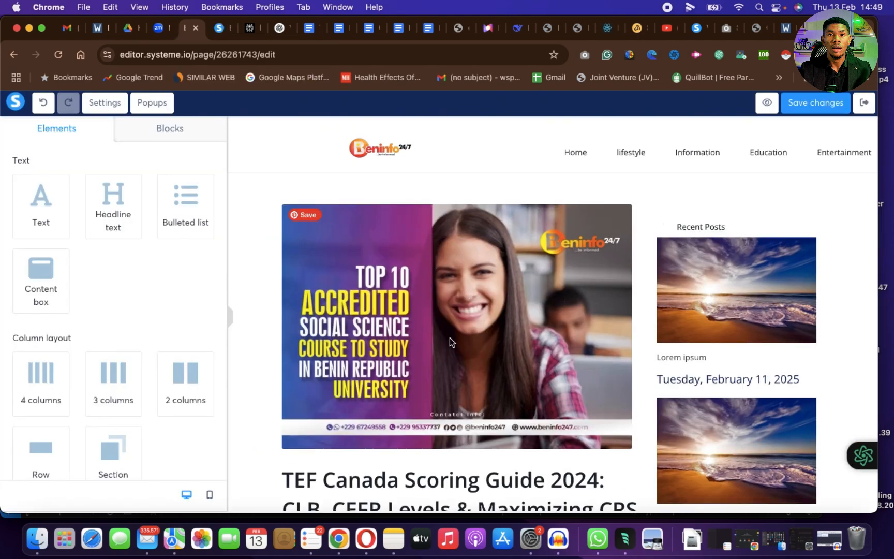
left_click(219, 29)
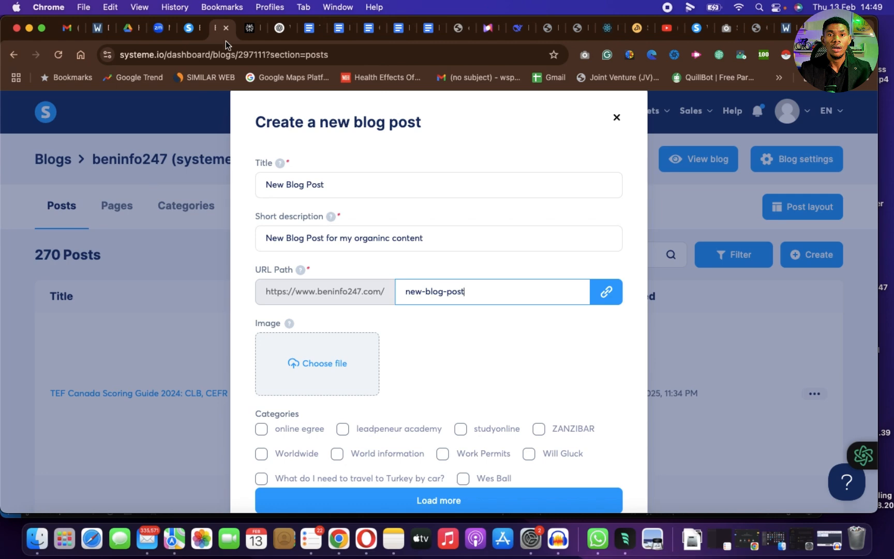
Step: Assign the categories online egree, leadpeneur academy and studyonline to the new post and save it
scroll(349, 370, "down", 4)
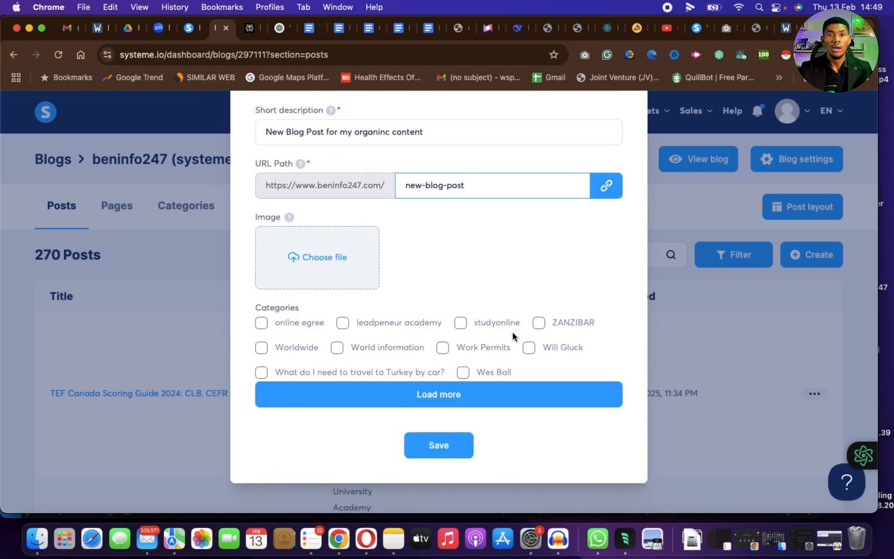
left_click(262, 323)
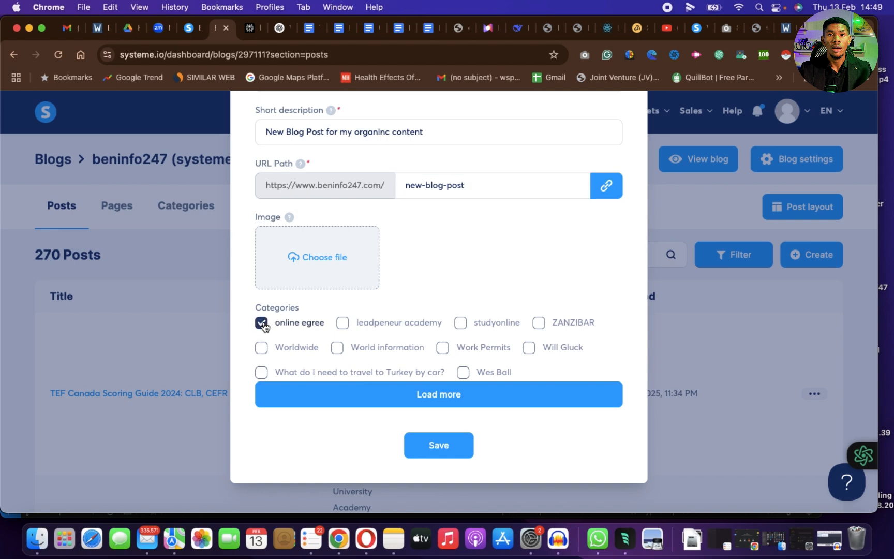
left_click(342, 324)
left_click(462, 325)
left_click(445, 445)
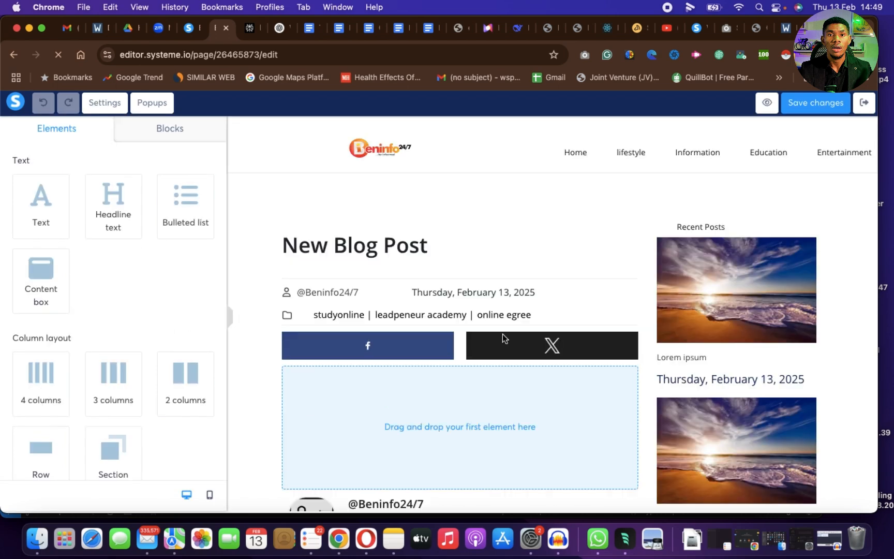
Step: Add a Headline text element to the empty content area below the post's share buttons
scroll(502, 338, "down", 5)
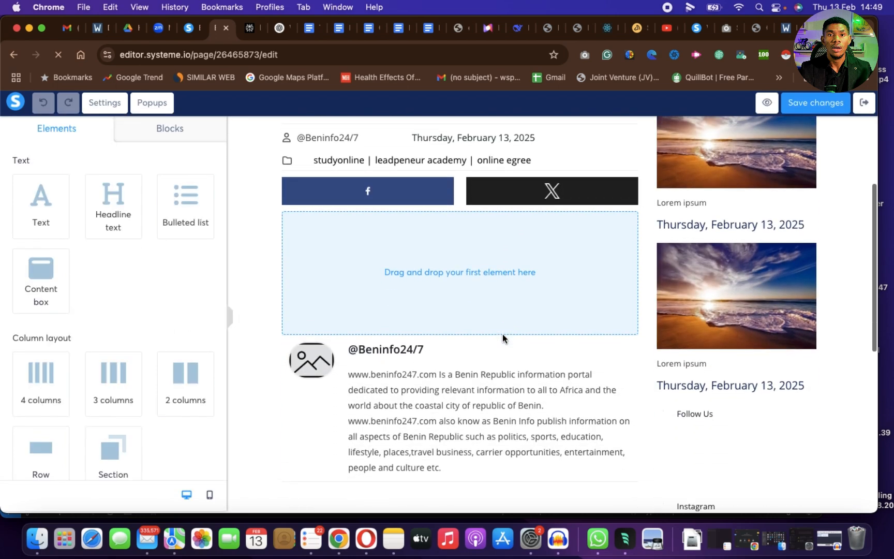
scroll(504, 338, "up", 5)
scroll(505, 339, "down", 8)
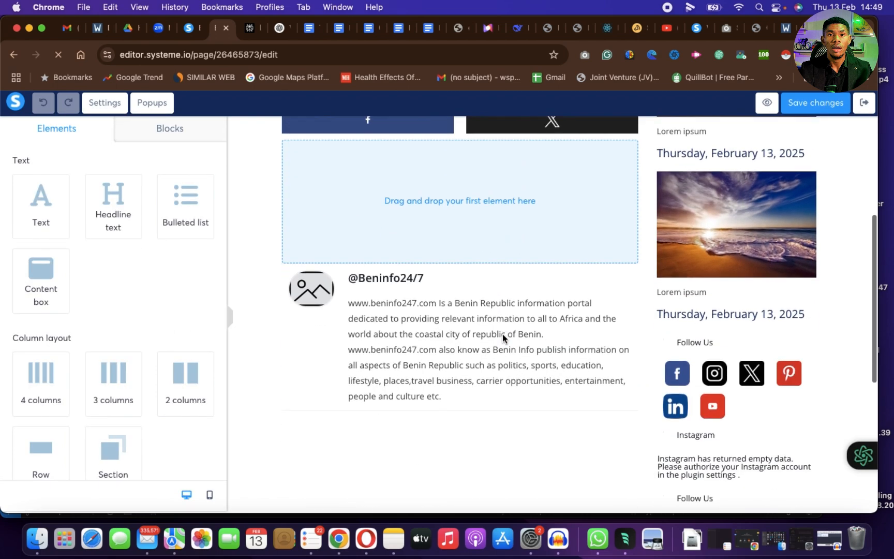
scroll(505, 339, "up", 5)
scroll(504, 339, "up", 1)
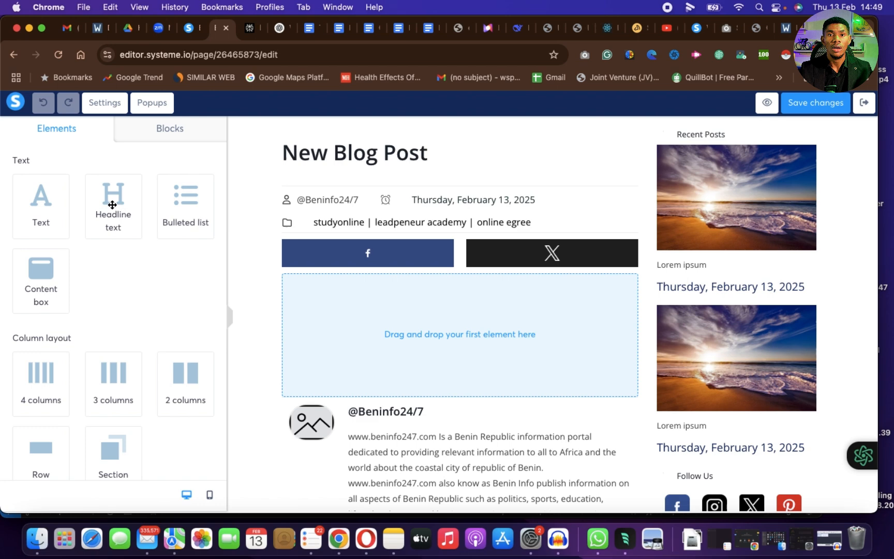
left_click_drag(113, 205, 394, 325)
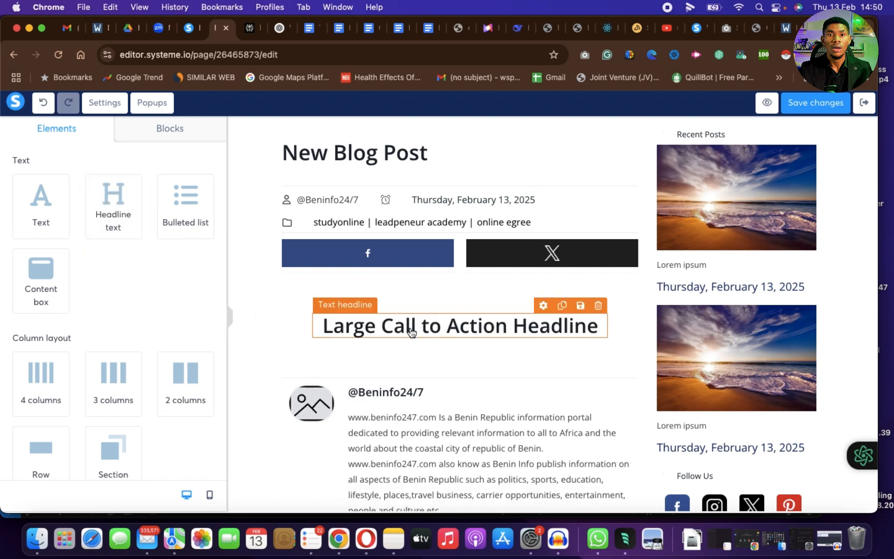
Step: Add a Table of contents element below the headline in the post body
scroll(136, 340, "down", 2)
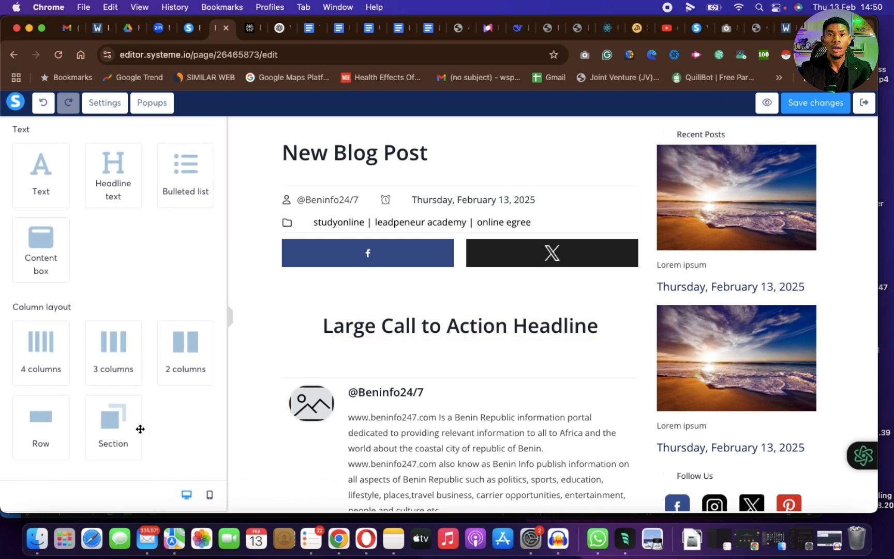
scroll(111, 387, "down", 4)
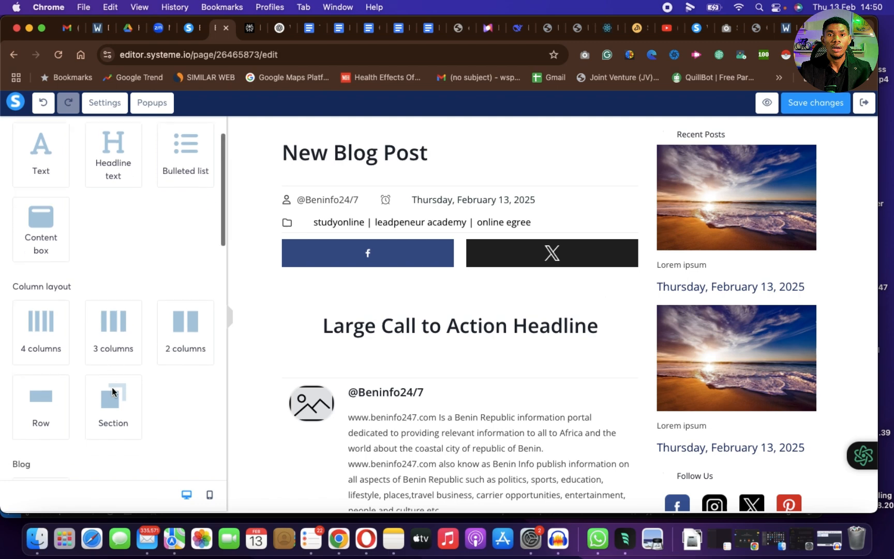
scroll(112, 386, "up", 2)
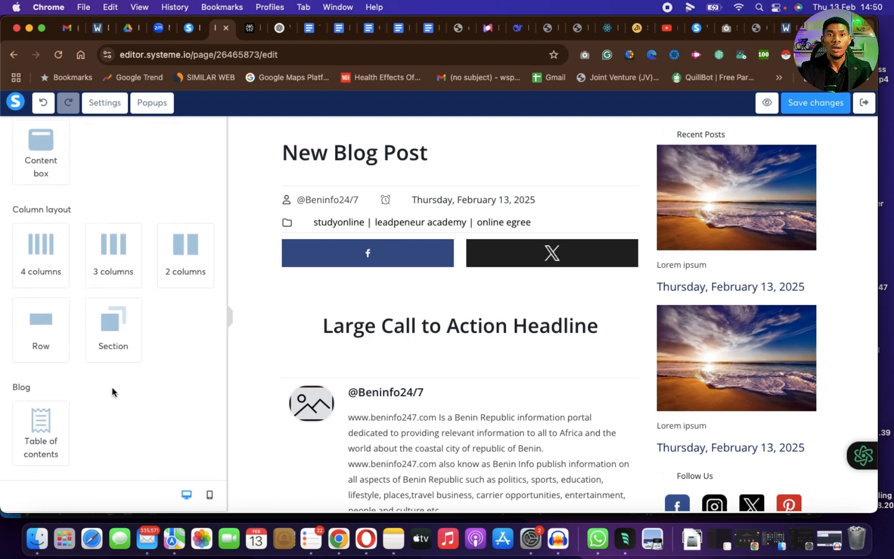
scroll(112, 388, "down", 1)
left_click_drag(41, 413, 366, 367)
Step: Replace the placeholder headline text in the post body with "New Blog Post"
scroll(440, 419, "down", 1)
left_click(489, 290)
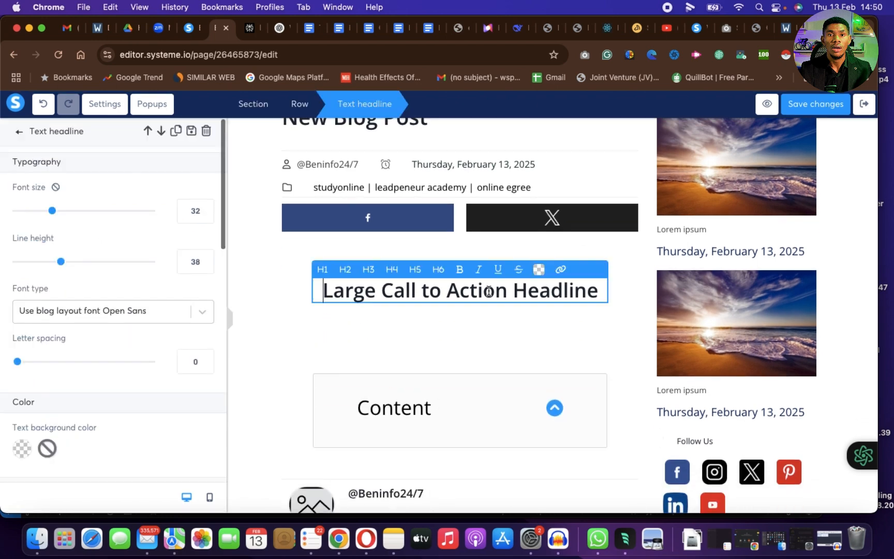
key("super+a")
key("super+v")
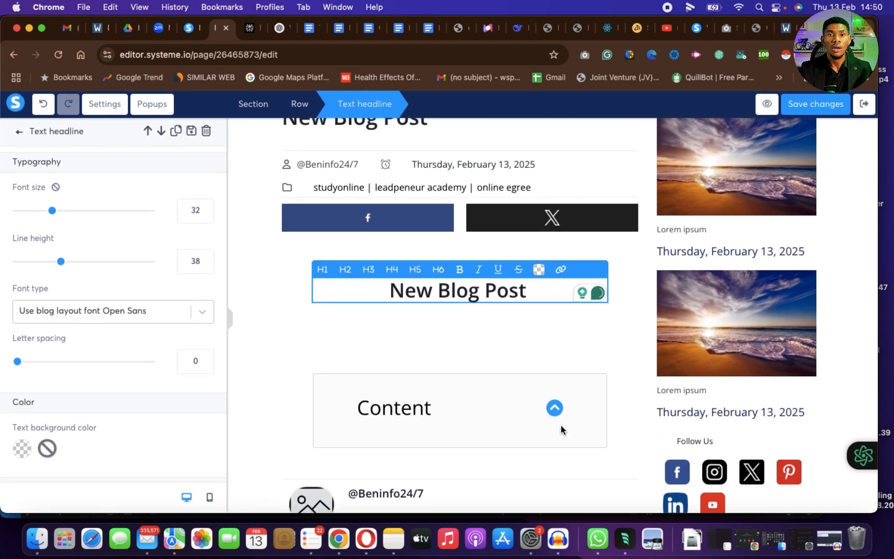
Step: Examine the table of contents element's settings, from title, icons and colors to border, spacing, device visibility and HTML attributes
left_click(554, 410)
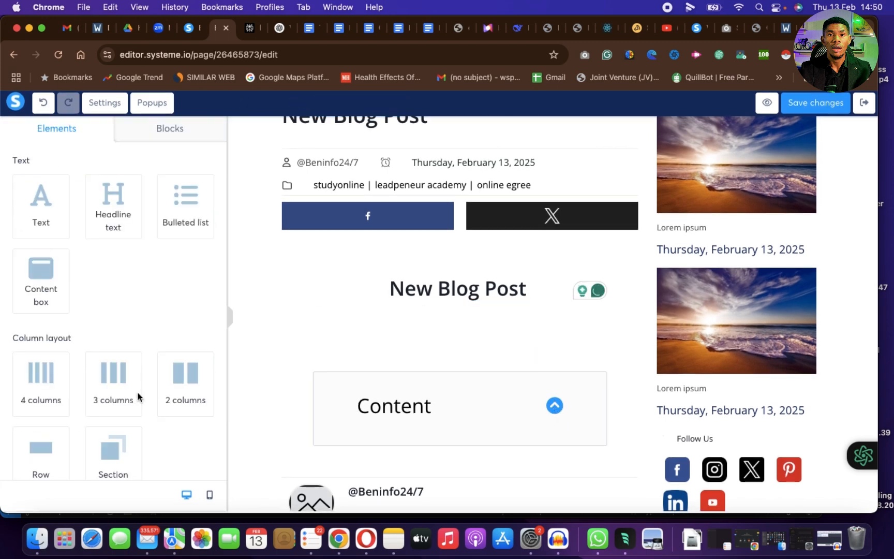
scroll(139, 395, "down", 15)
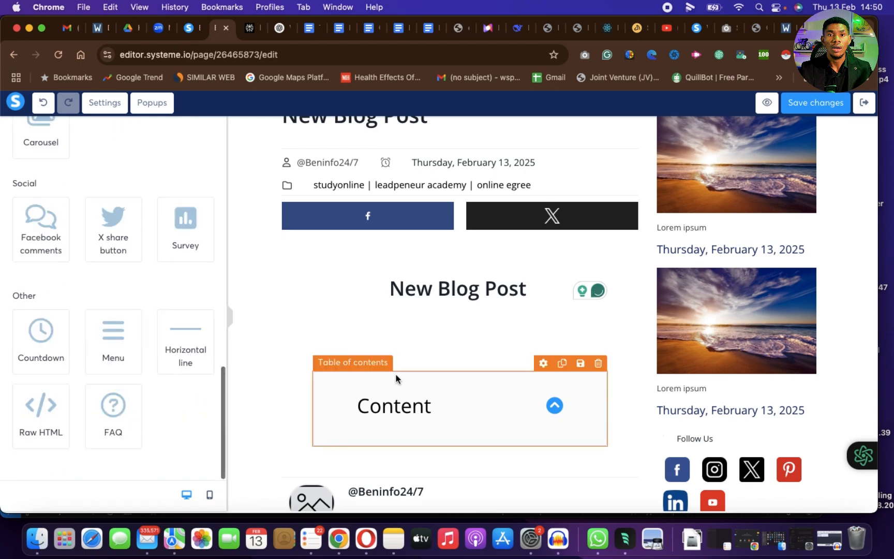
left_click(407, 411)
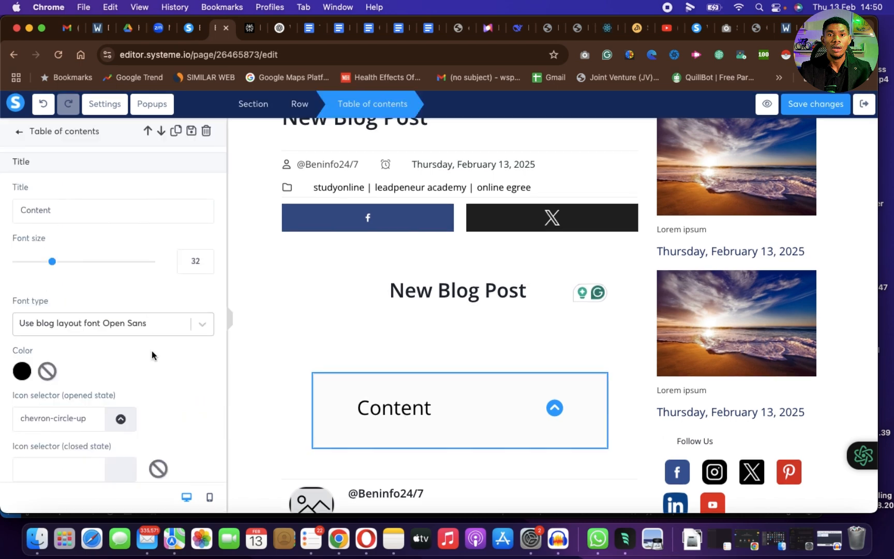
scroll(152, 356, "down", 10)
scroll(151, 355, "up", 10)
scroll(88, 325, "down", 1)
scroll(83, 337, "down", 20)
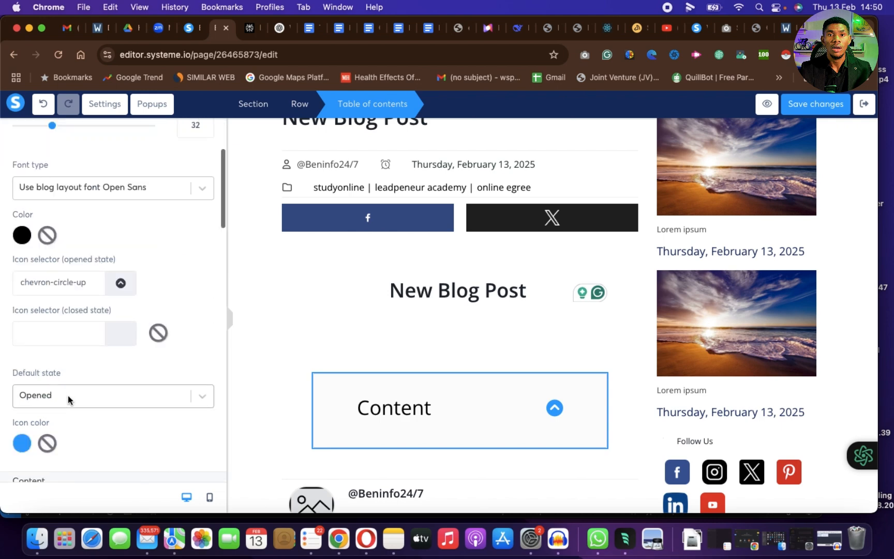
scroll(82, 356, "down", 10)
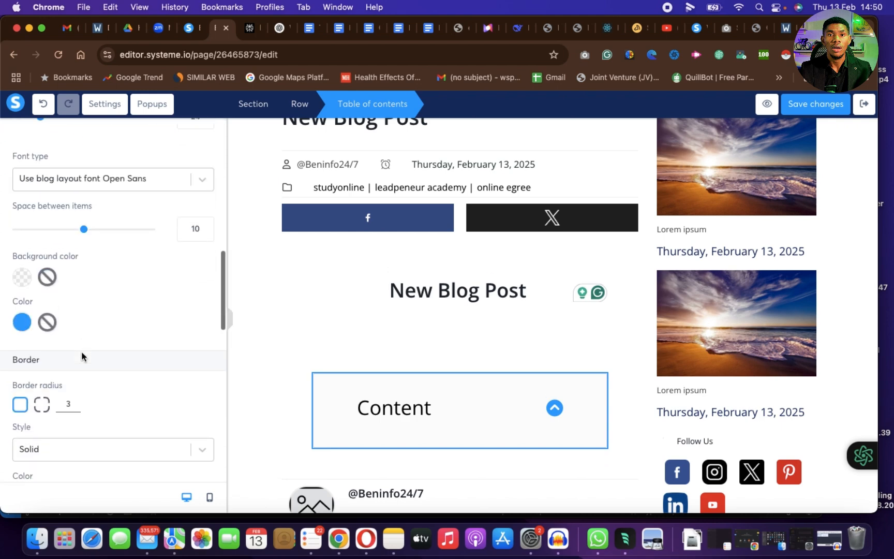
scroll(137, 272, "down", 6)
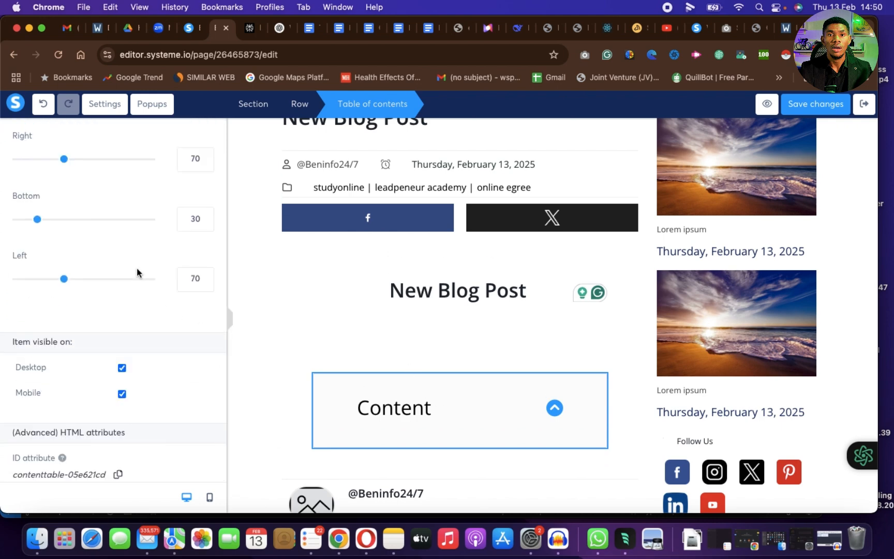
Step: Exit the post editor and save the changes to the new blog post
scroll(137, 271, "up", 12)
scroll(138, 271, "up", 8)
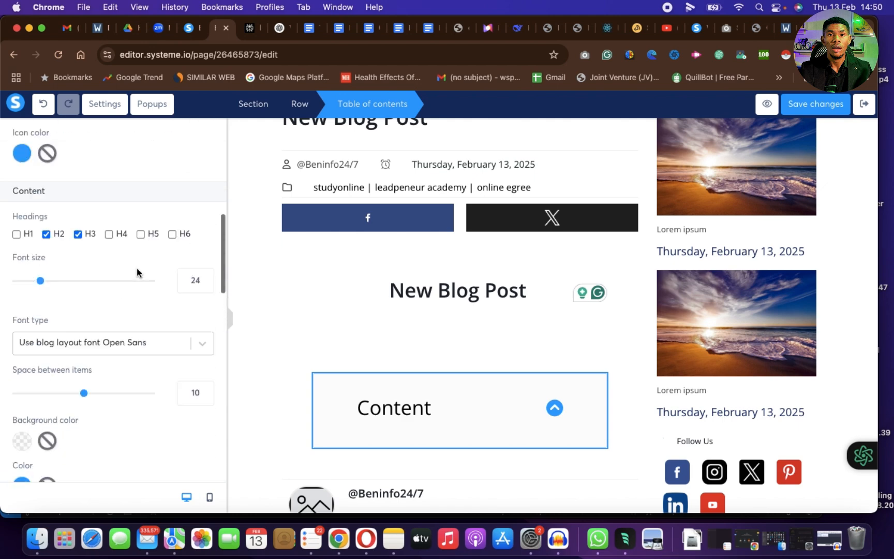
scroll(137, 272, "up", 5)
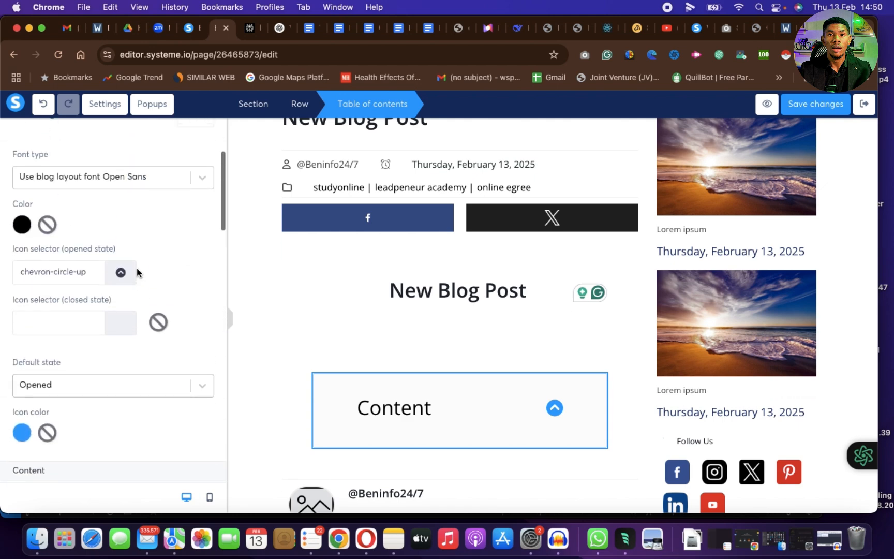
double_click(60, 202)
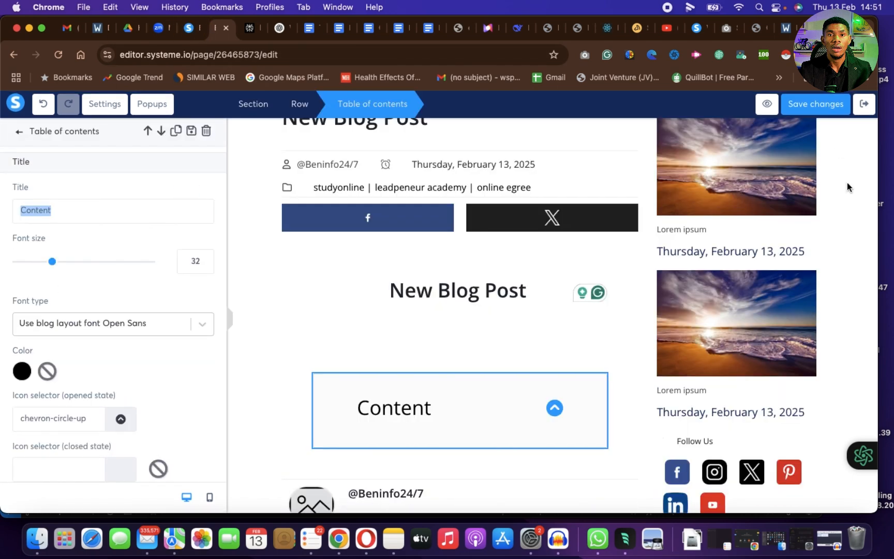
left_click(867, 108)
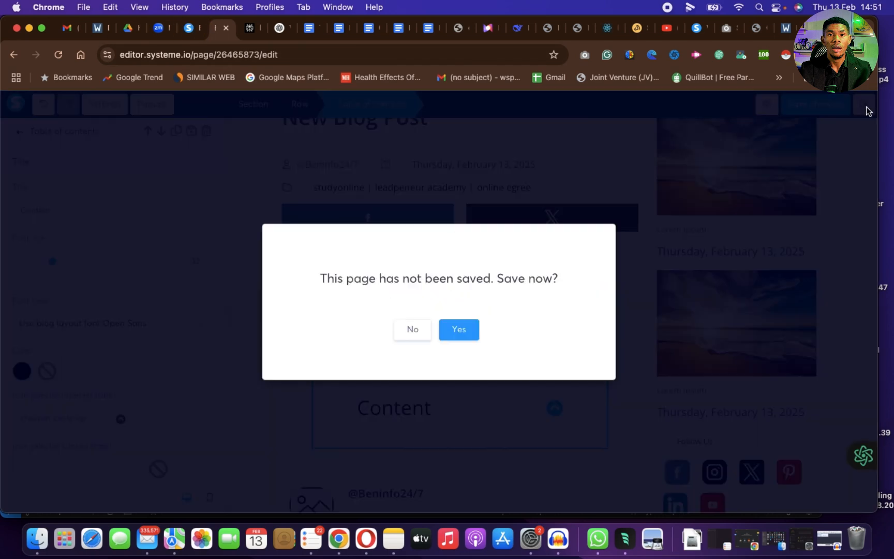
left_click(468, 331)
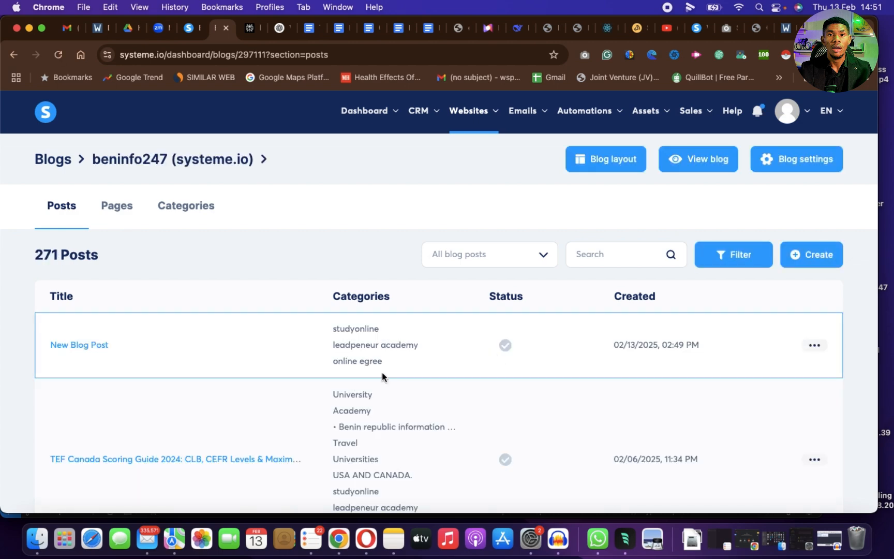
Step: Start duplicating the existing "TOP 10 PRIVATE UNIVERSITIES IN NIGERIA AND THEIR TUITION FEE 2022/2023" post from the blog's post list
scroll(364, 381, "down", 4)
scroll(365, 384, "down", 1)
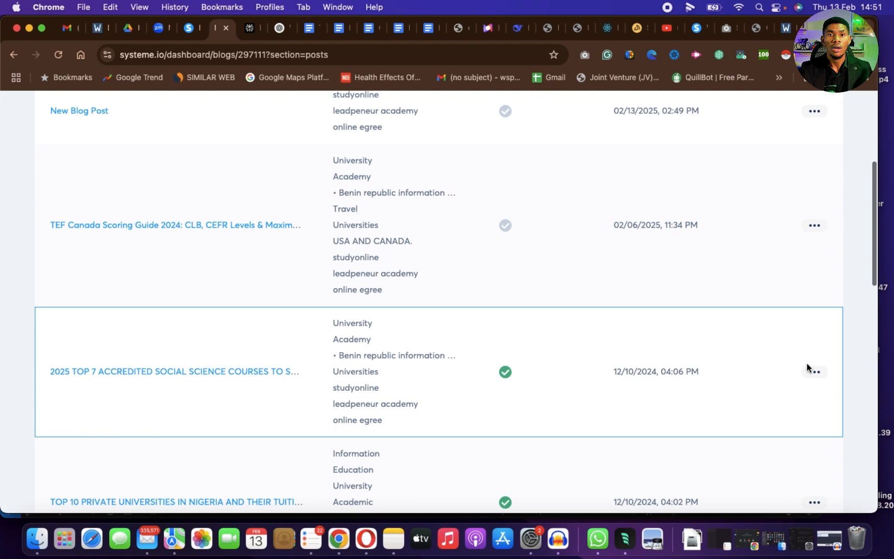
left_click(815, 372)
scroll(573, 396, "down", 4)
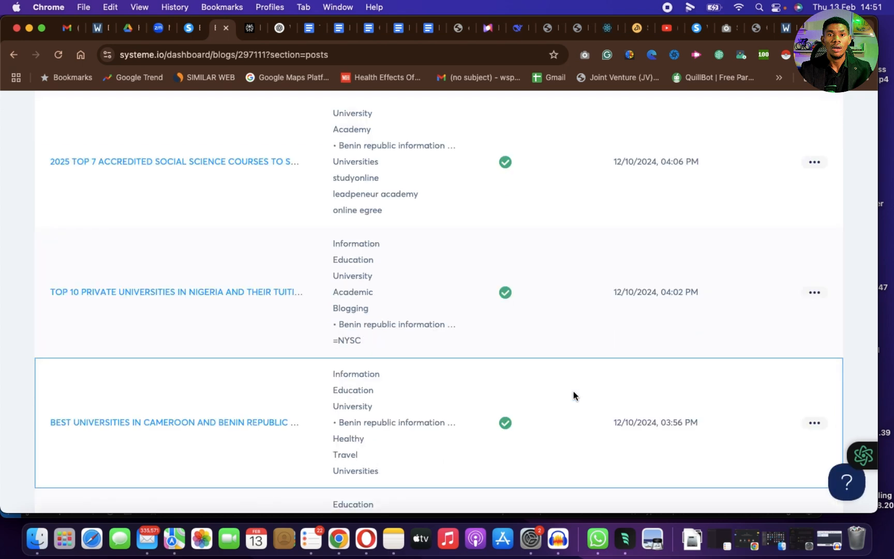
left_click(814, 293)
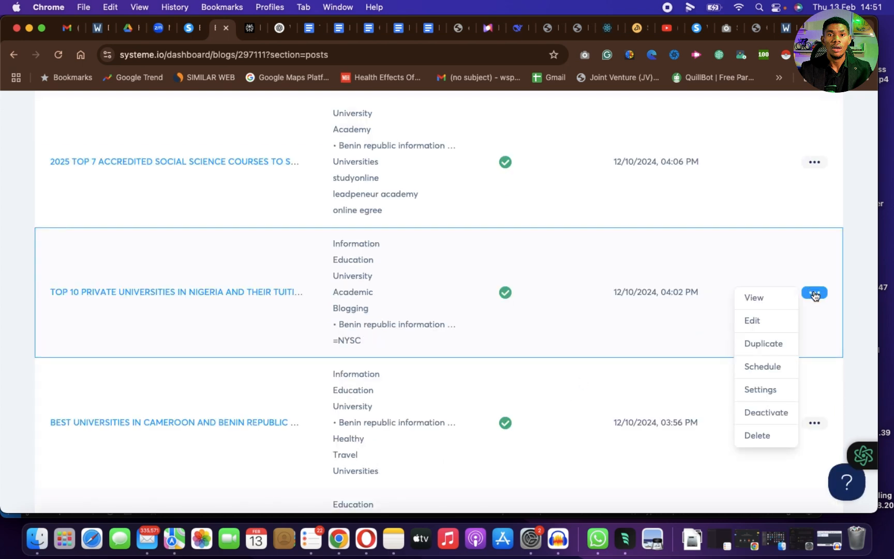
left_click(767, 345)
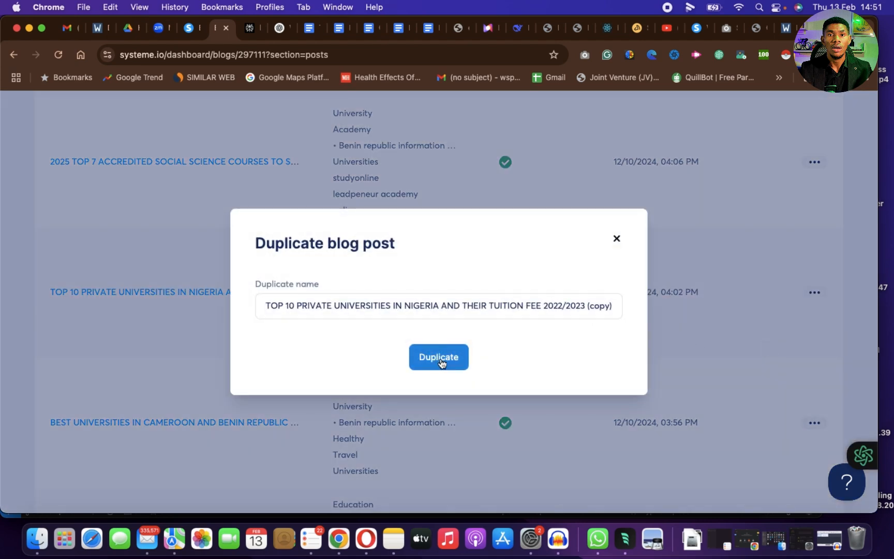
Step: Name the copy "TOP 10 PRIVATE UNIVERSITIES IN NIGERIA AND THEIR TUITION FEE 2025 - 2026 ADMISSION" and create the duplicate
left_click(607, 309)
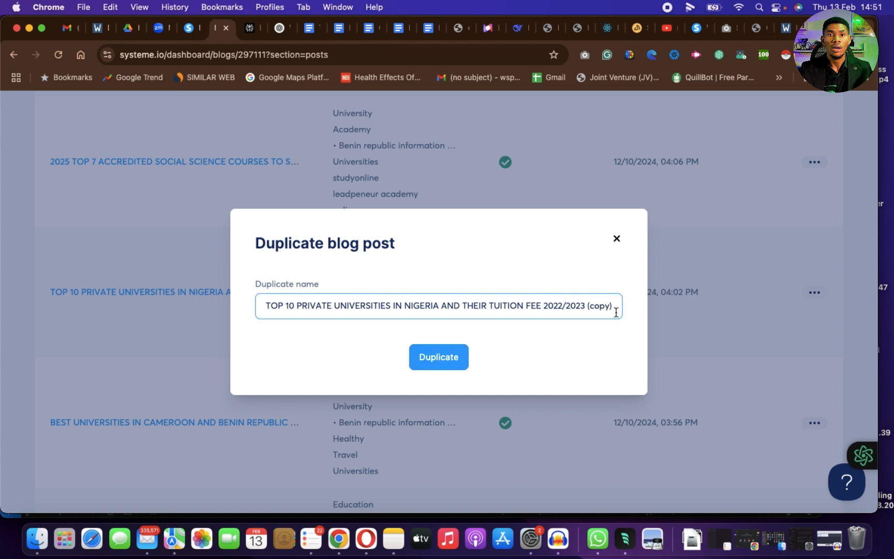
left_click_drag(614, 310, 613, 254)
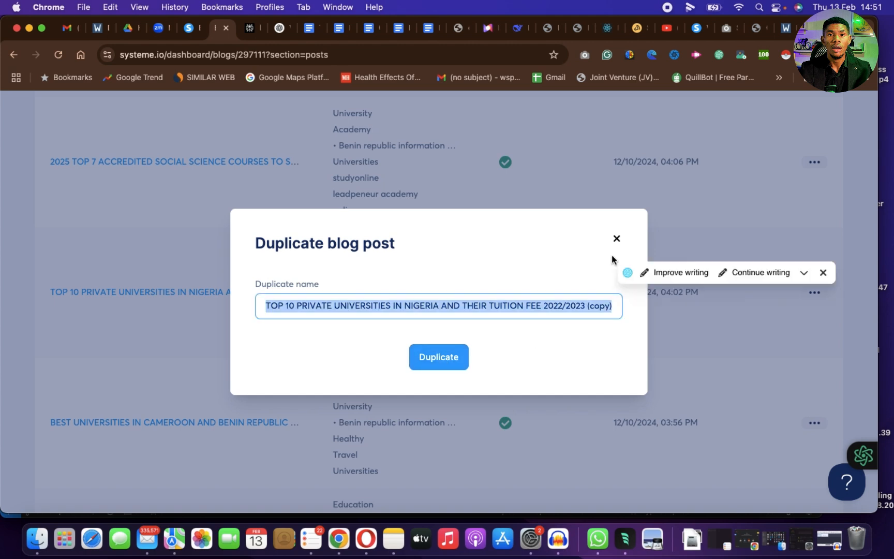
key("Right")
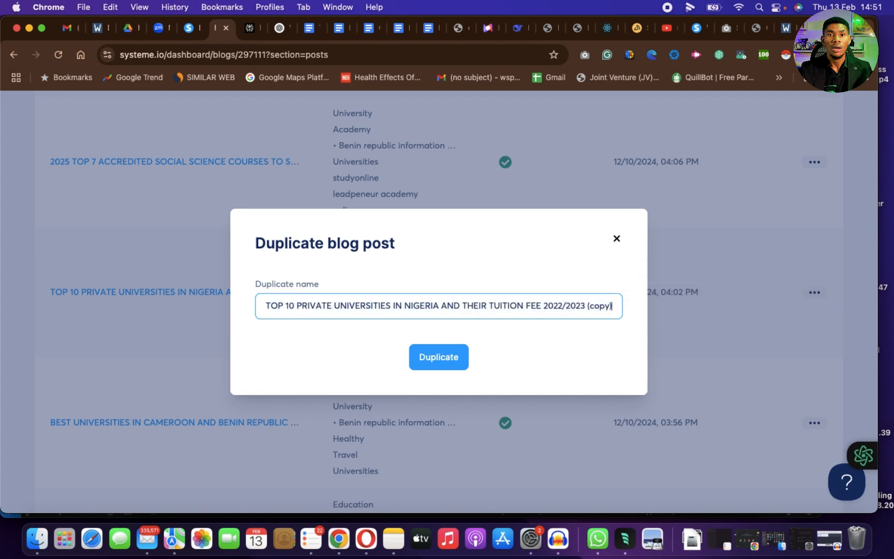
key("BackSpace")
key("BackSpace")
key("BackSpace")
key("BackSpace")
key("BackSpace")
key("BackSpace")
key("BackSpace")
key("BackSpace")
key("BackSpace")
key("BackSpace")
key("BackSpace")
key("BackSpace")
type("5 - 2026 ADMISSION")
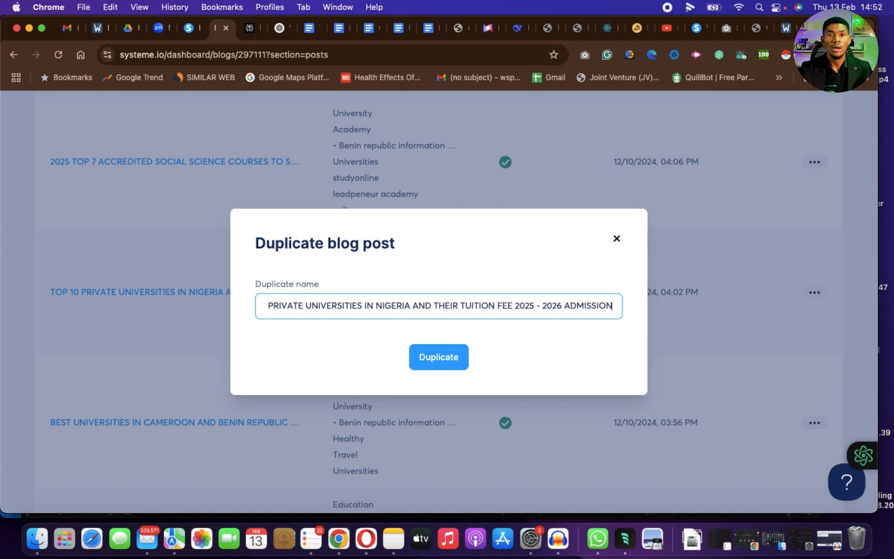
left_click(445, 356)
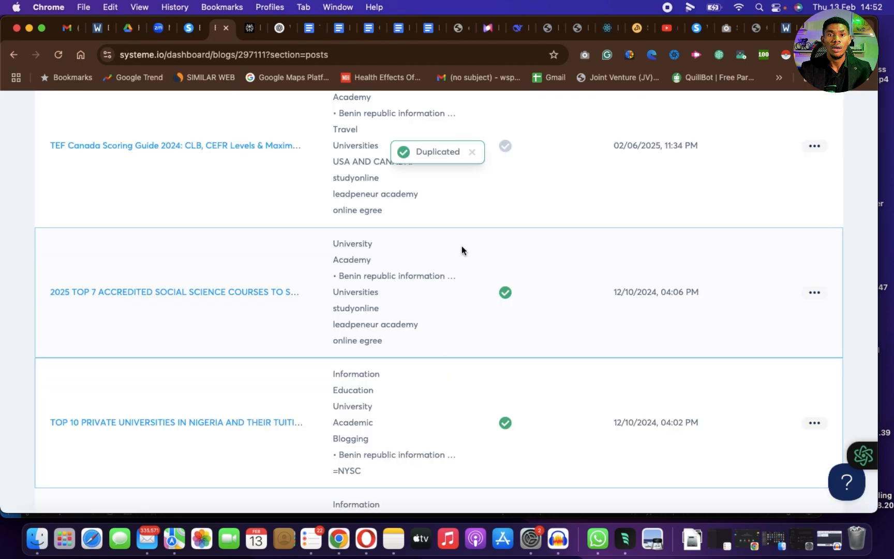
Step: Open the duplicated private universities post in the page editor and look over its cover image, title and categories
scroll(462, 246, "up", 3)
scroll(462, 246, "up", 5)
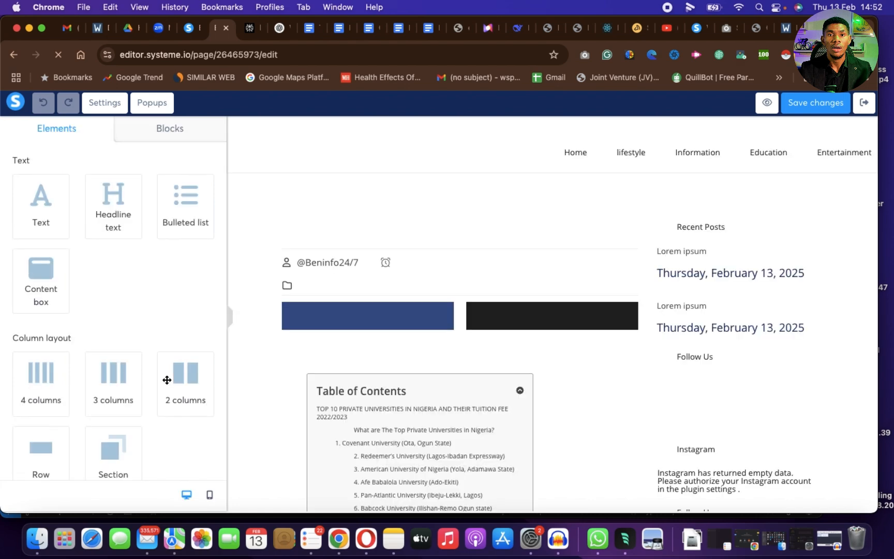
scroll(167, 381, "down", 1)
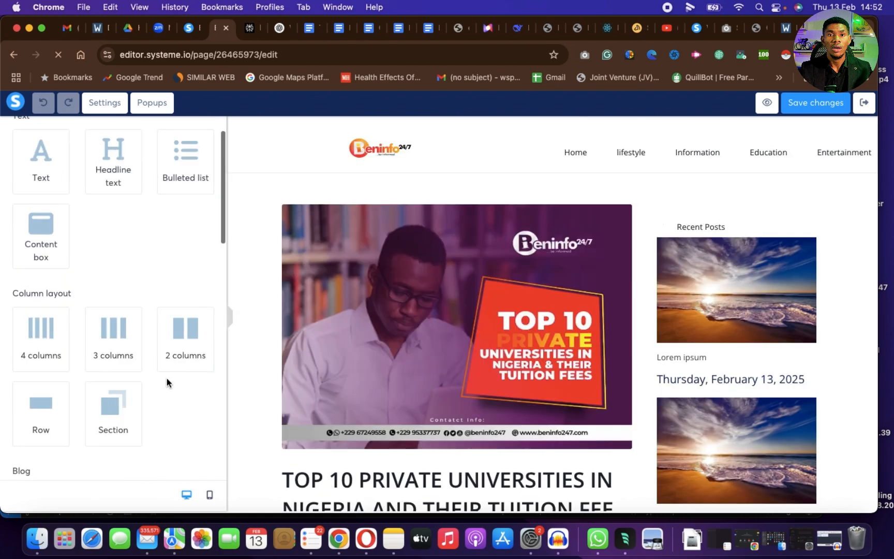
scroll(370, 440, "down", 1)
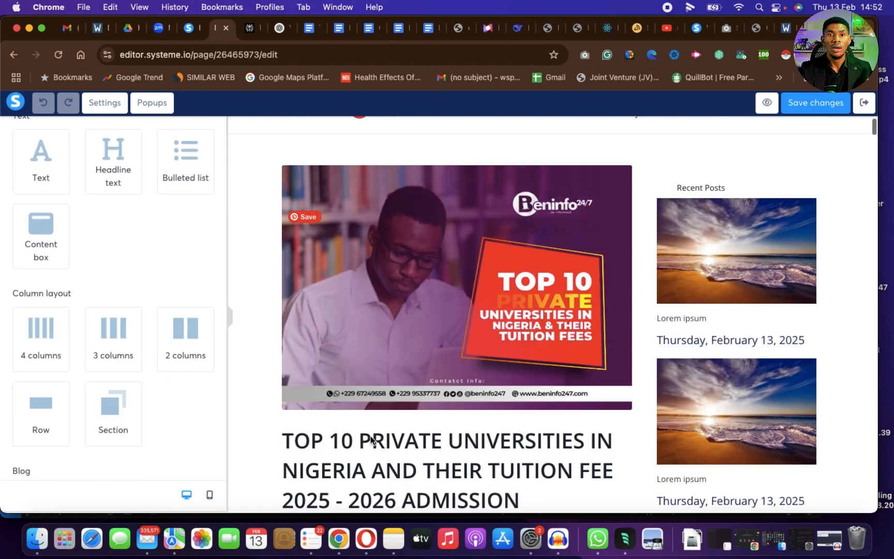
scroll(465, 452, "down", 4)
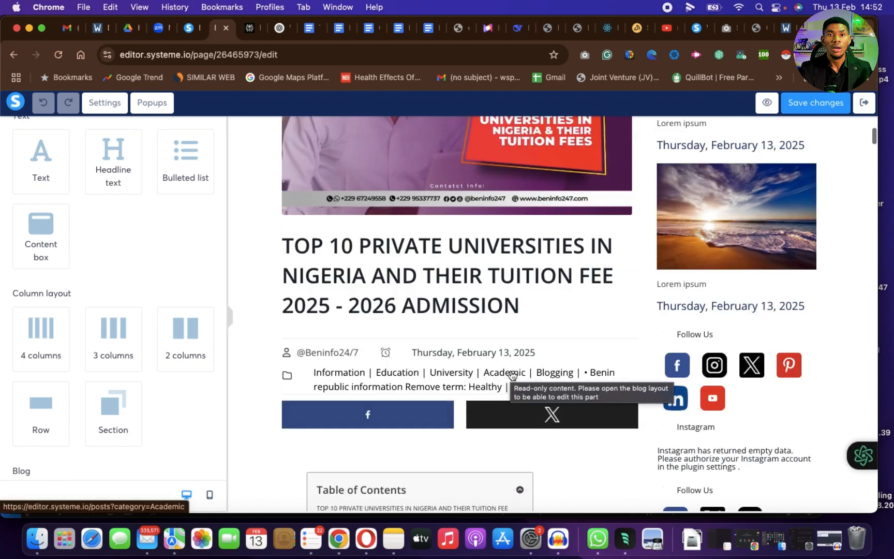
scroll(512, 374, "up", 4)
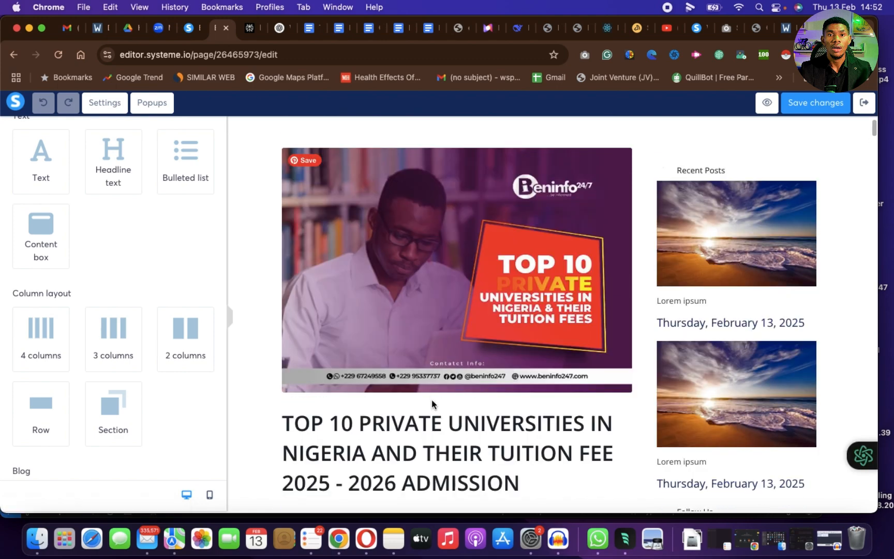
scroll(432, 399, "down", 4)
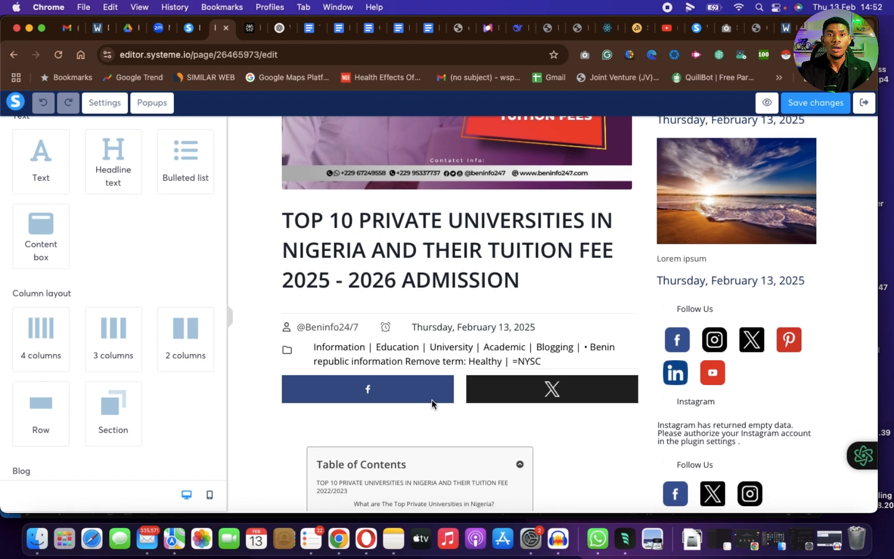
Step: Compare the duplicate with the TEF Canada Scoring Guide post, and examine the duplicate's title, categories and table of contents entries
left_click(188, 33)
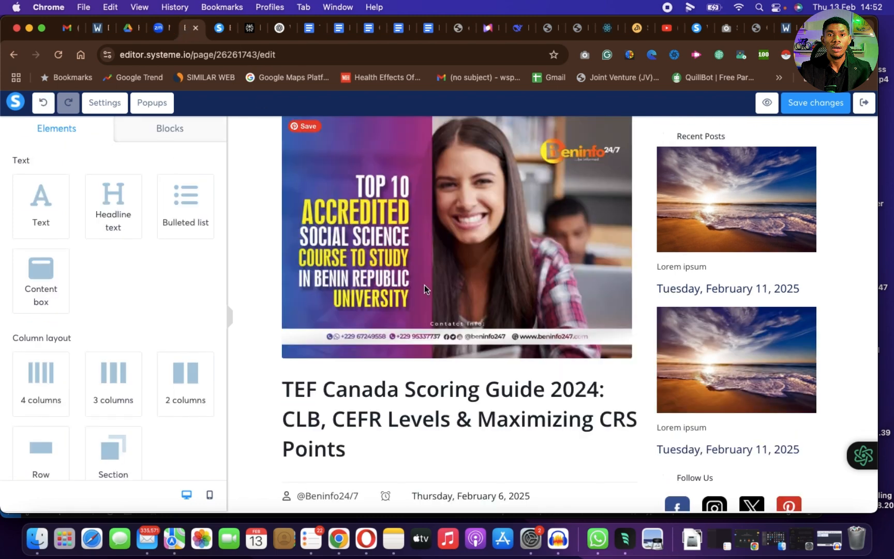
left_click(226, 32)
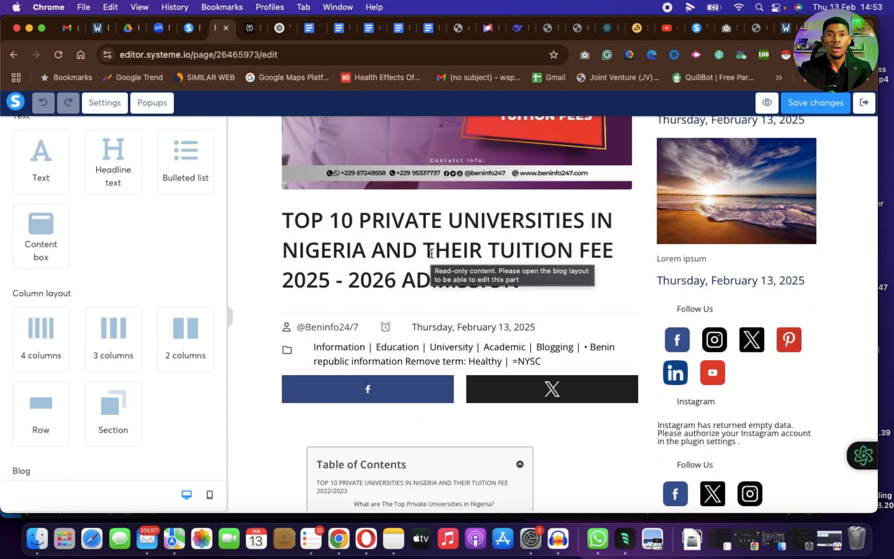
scroll(466, 336, "down", 4)
scroll(493, 409, "up", 4)
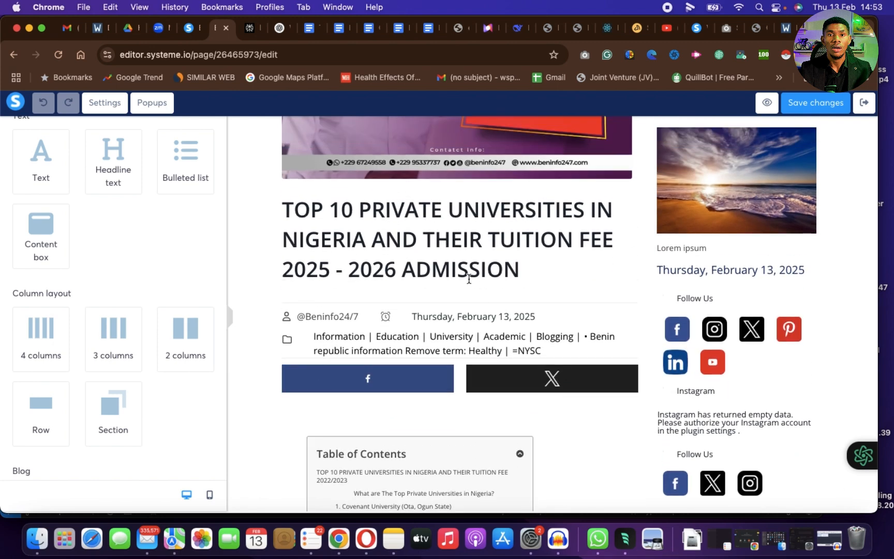
scroll(456, 408, "down", 1)
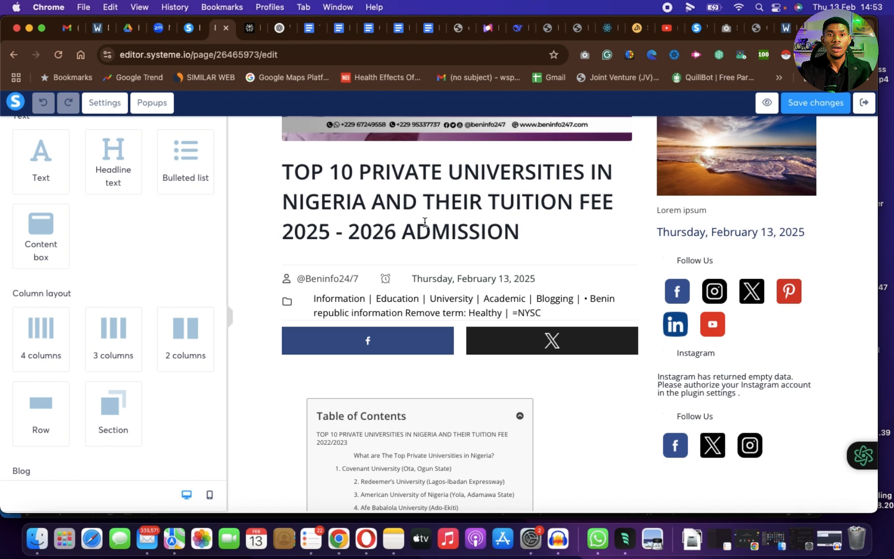
scroll(400, 413, "down", 2)
scroll(401, 408, "down", 2)
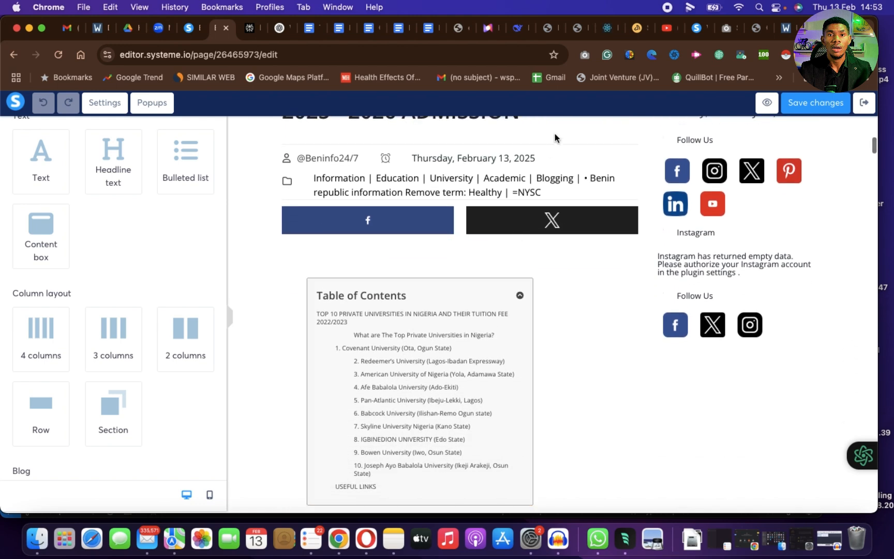
scroll(527, 197, "up", 1)
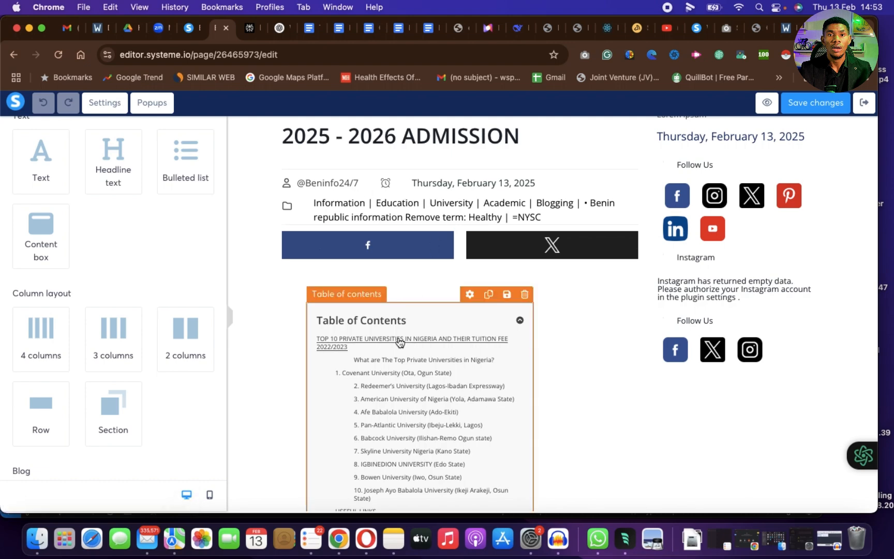
scroll(399, 341, "down", 4)
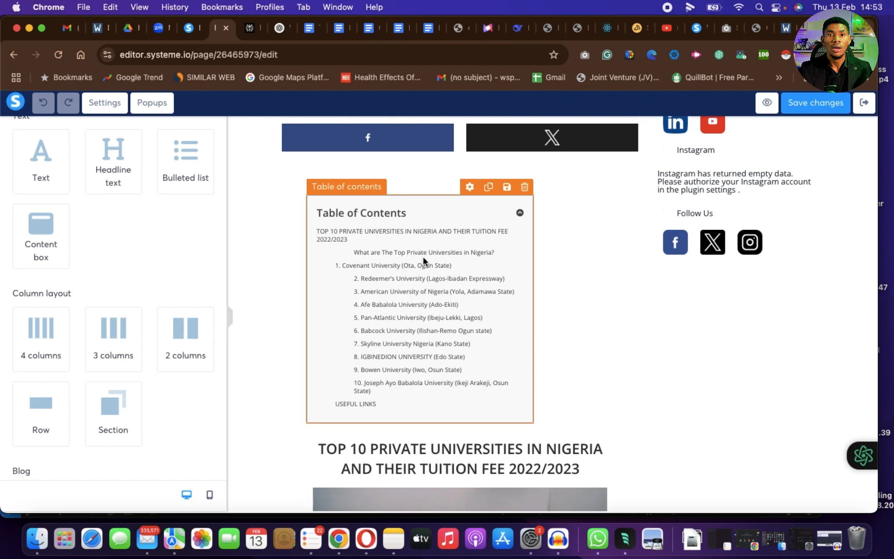
Step: Examine the duplicate's table of contents settings, the settings of the image below the headline, and the university sections in the body
left_click(428, 291)
scroll(143, 373, "down", 2)
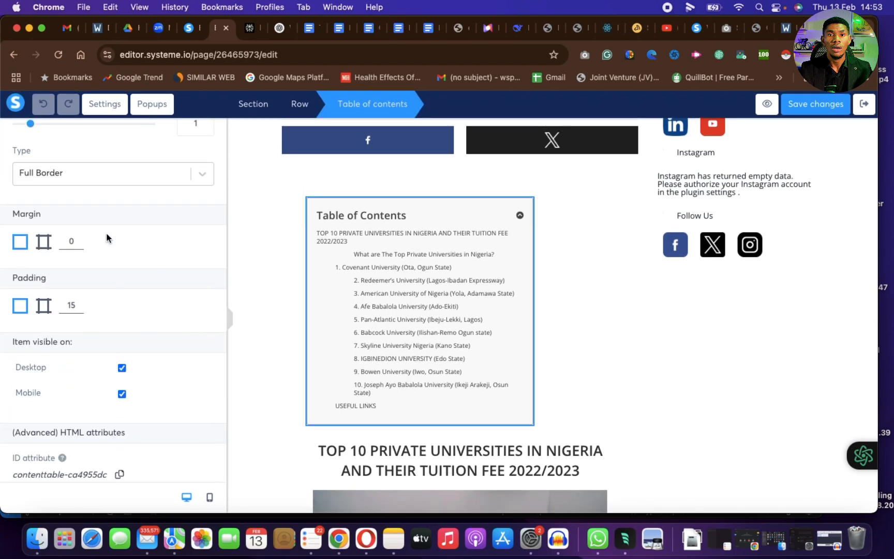
scroll(106, 237, "up", 10)
scroll(430, 294, "down", 5)
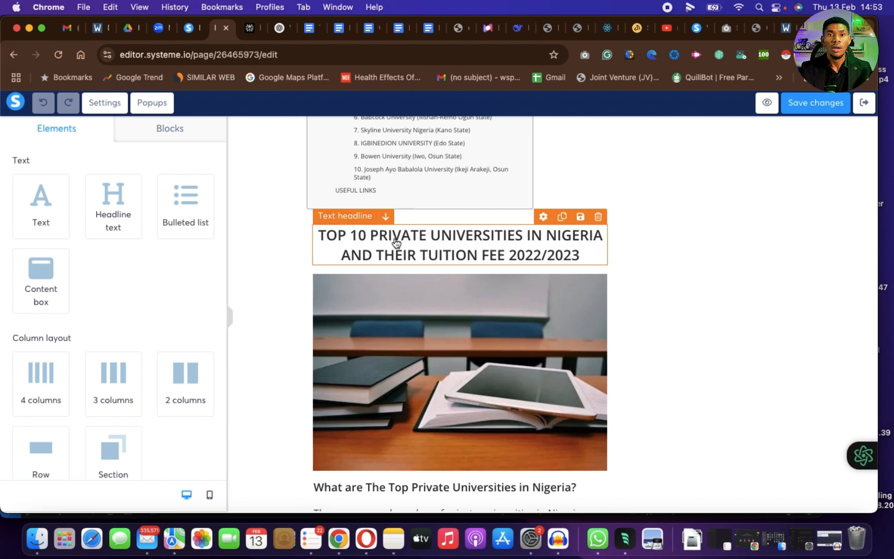
scroll(467, 256, "down", 3)
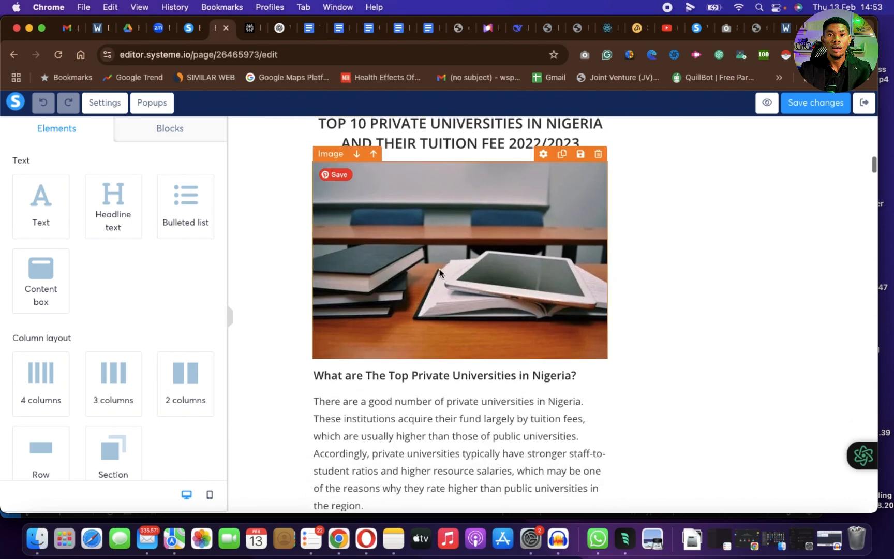
left_click(431, 277)
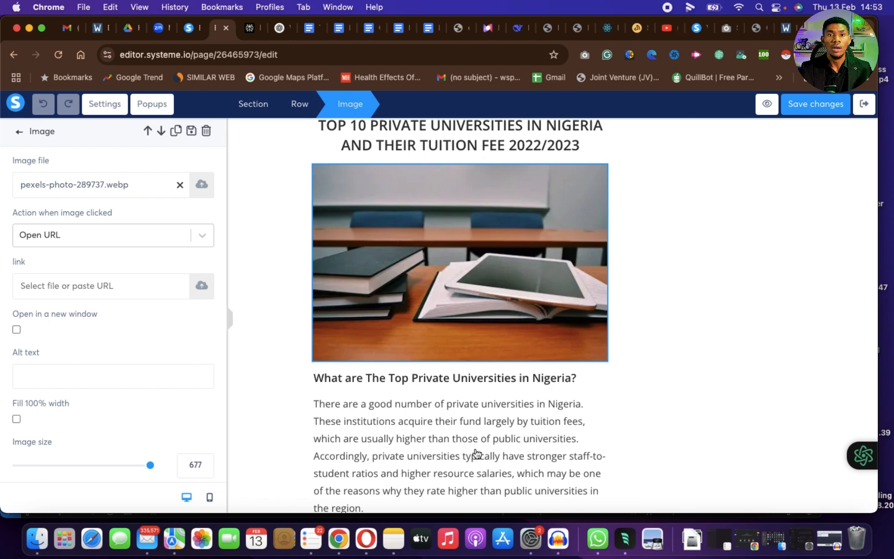
scroll(475, 448, "down", 12)
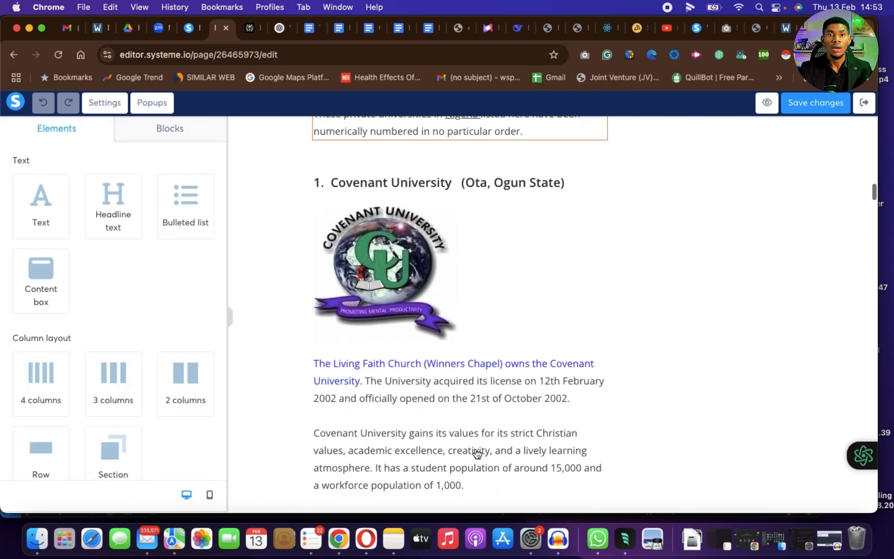
scroll(476, 453, "down", 10)
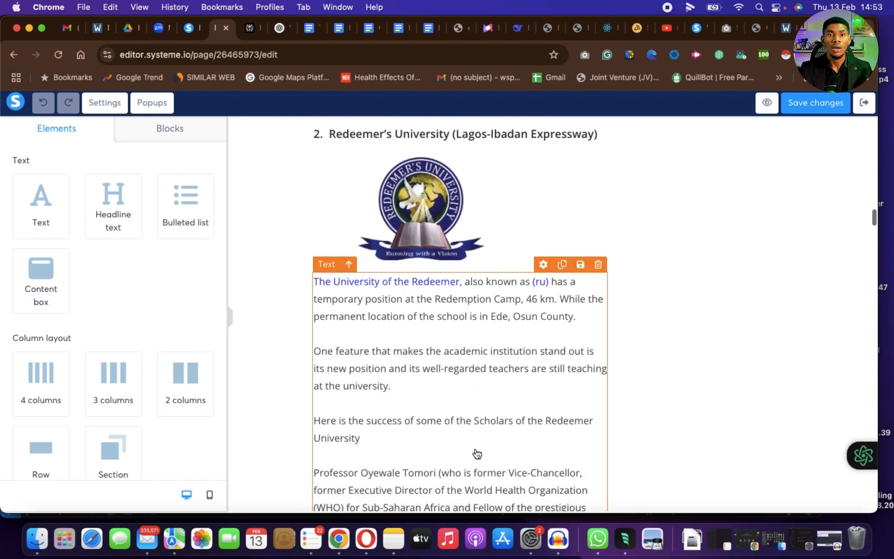
scroll(477, 453, "down", 15)
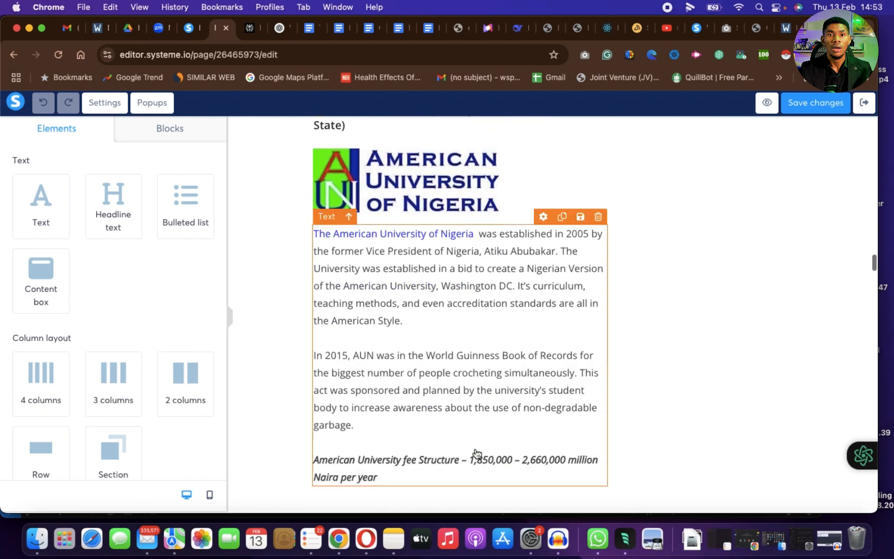
scroll(476, 453, "down", 15)
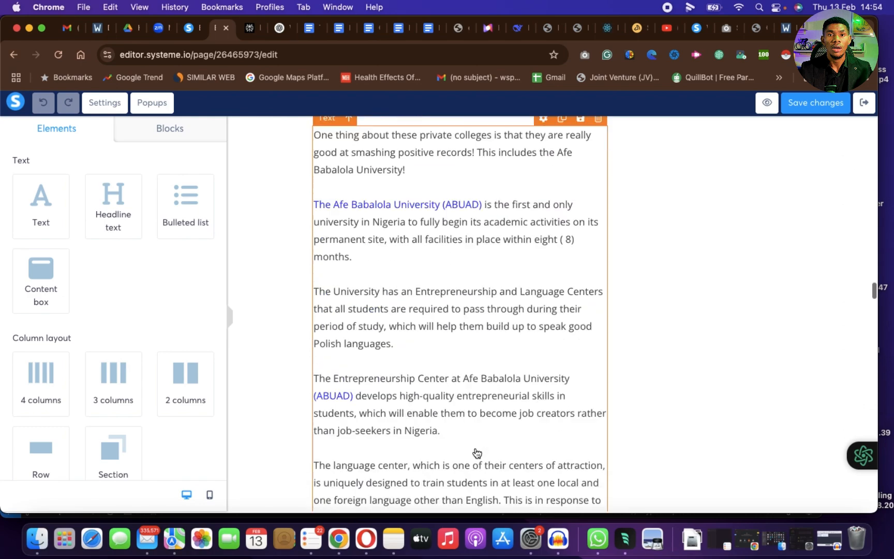
Step: Look through the university sections down to Babcock University, the table of contents and the headline below it in the duplicated post
scroll(477, 453, "down", 15)
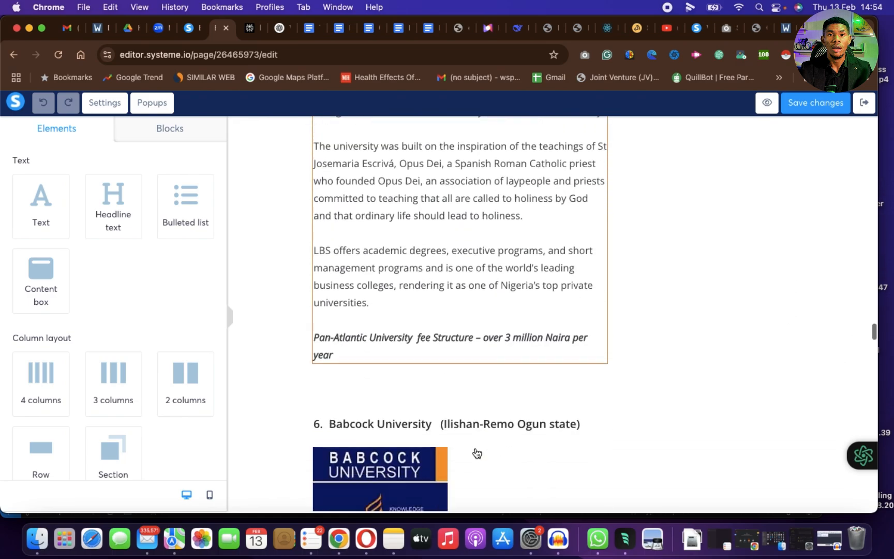
scroll(477, 453, "up", 20)
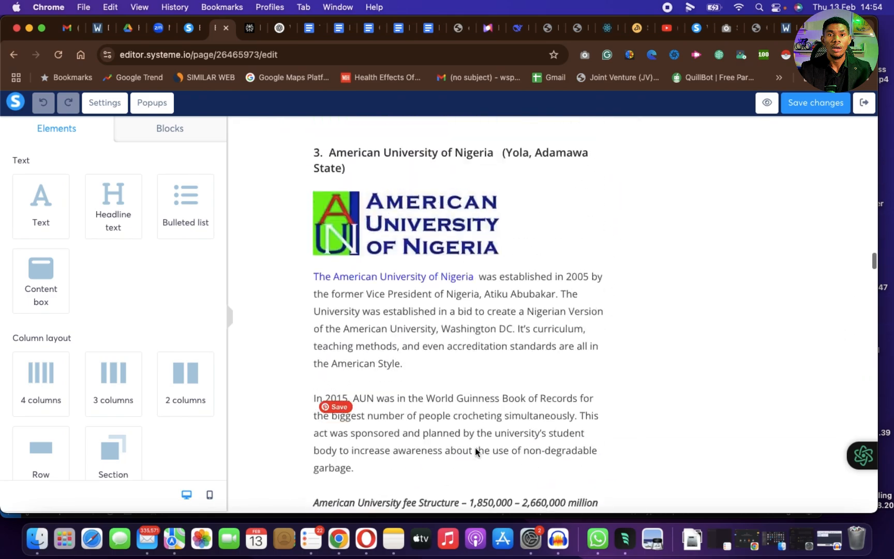
scroll(476, 453, "up", 20)
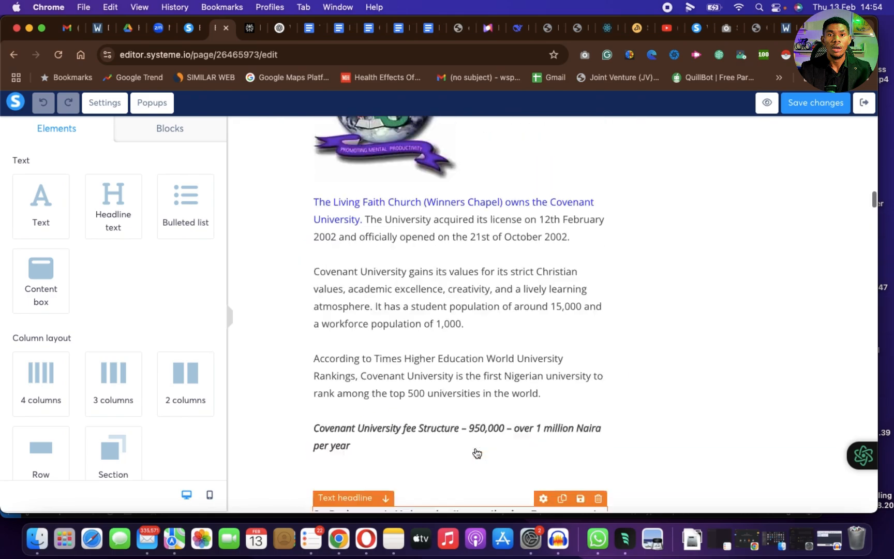
scroll(476, 453, "up", 20)
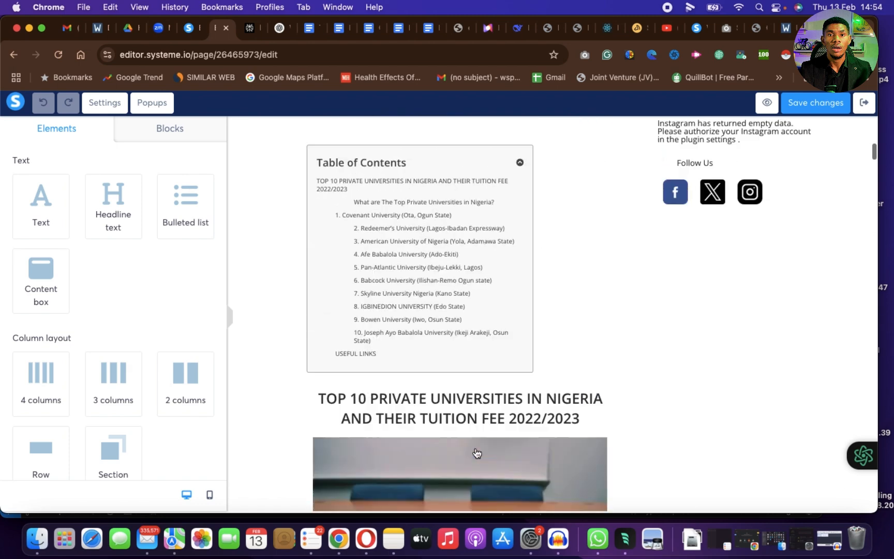
scroll(477, 453, "down", 2)
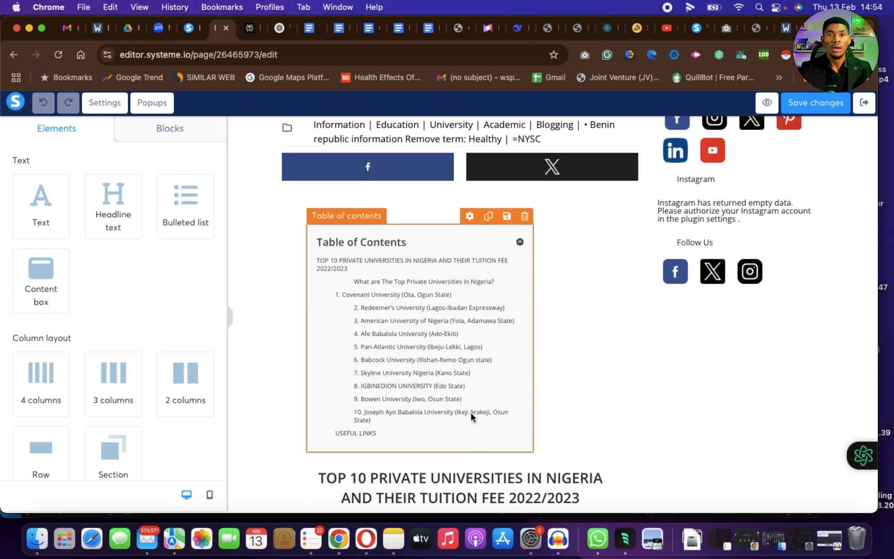
scroll(444, 407, "down", 8)
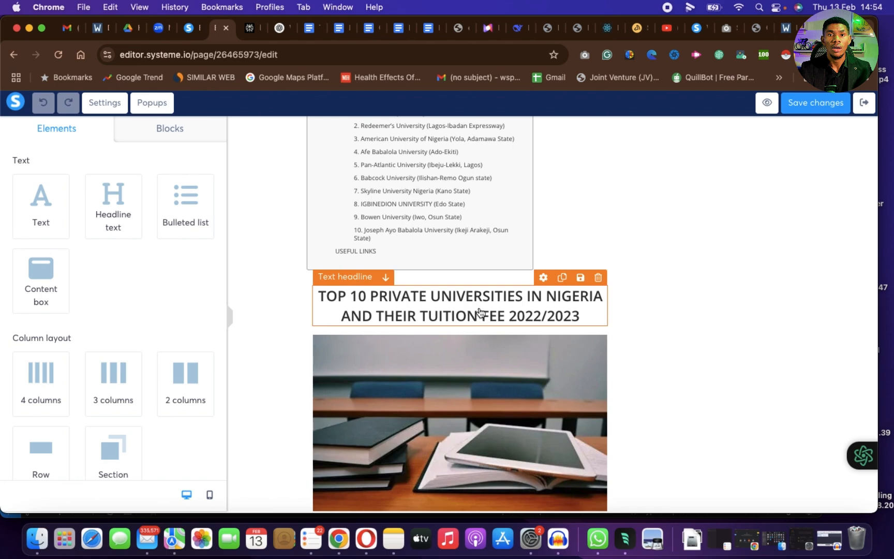
Step: Consult the restaurant article in the DEEPSEEK + Perplexity WORK document and replace the post's main headline with "New Blog Post"
left_click(480, 311)
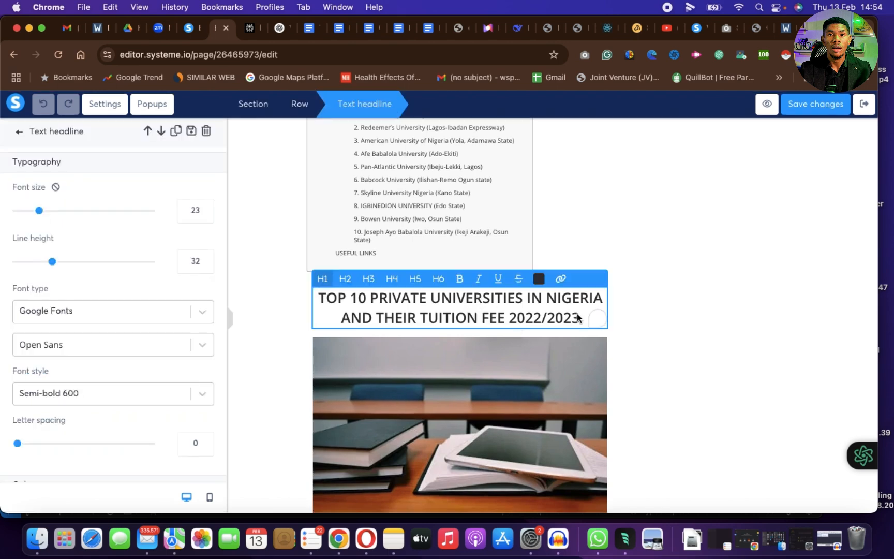
triple_click(546, 319)
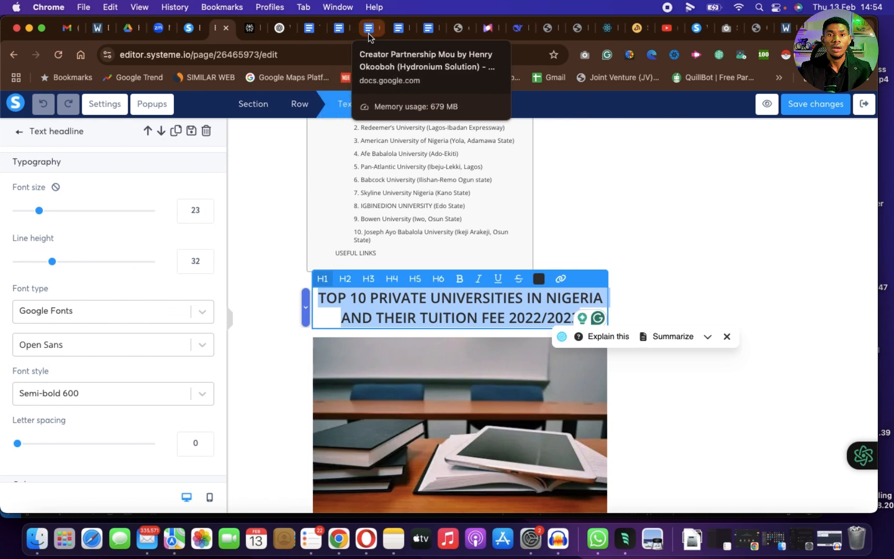
left_click(428, 30)
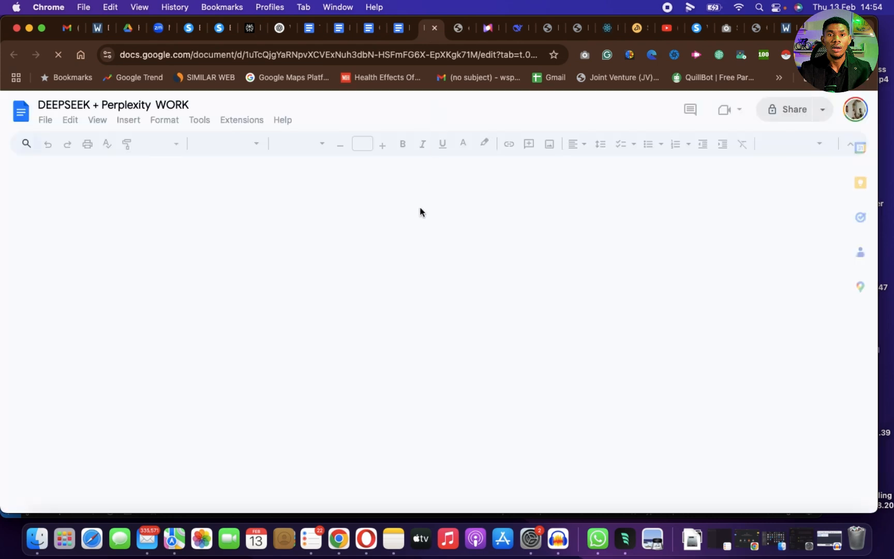
scroll(419, 211, "down", 20)
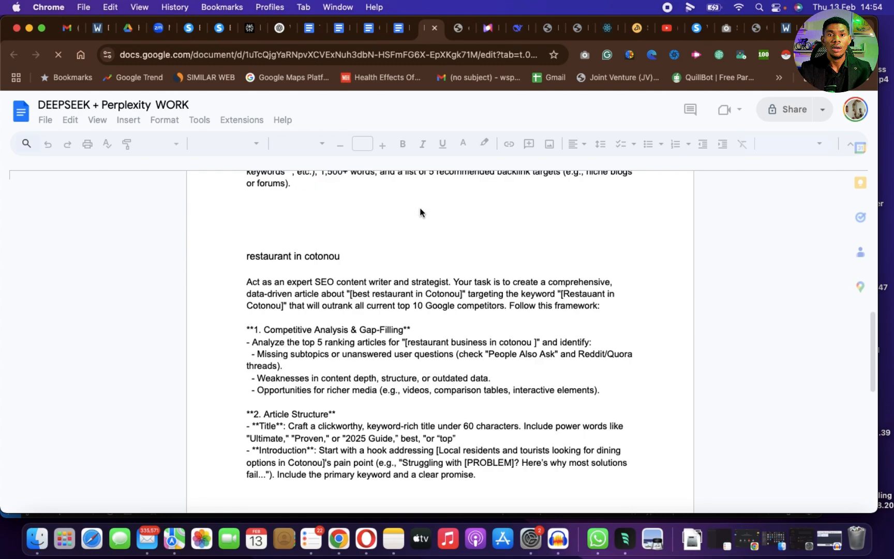
scroll(420, 212, "up", 3)
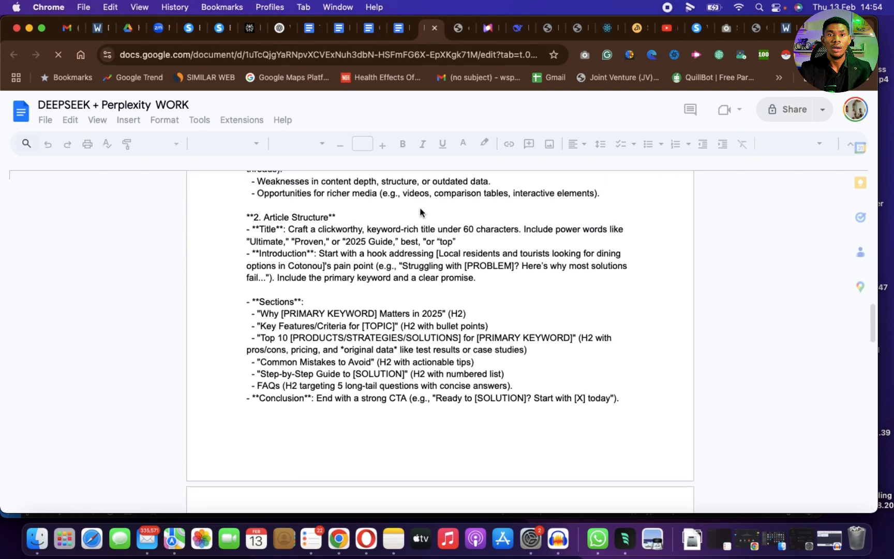
scroll(421, 212, "down", 10)
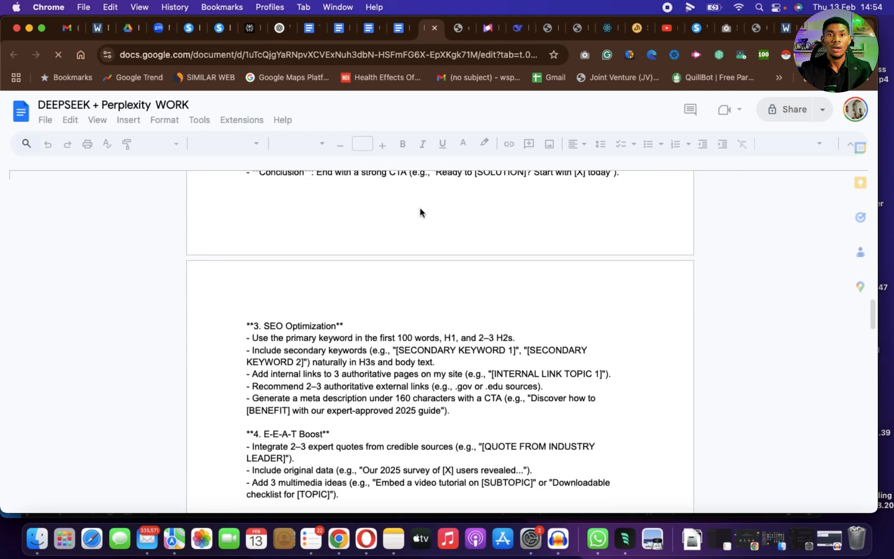
scroll(420, 209, "down", 15)
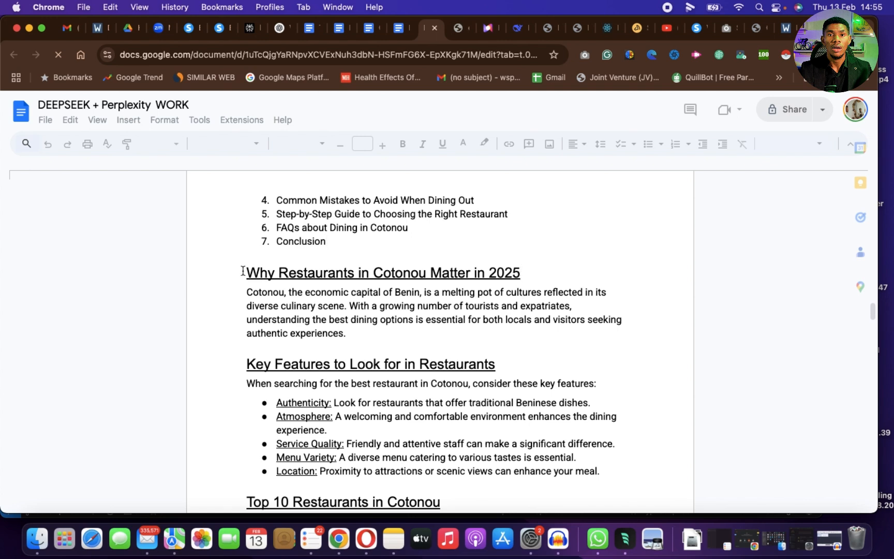
triple_click(299, 276)
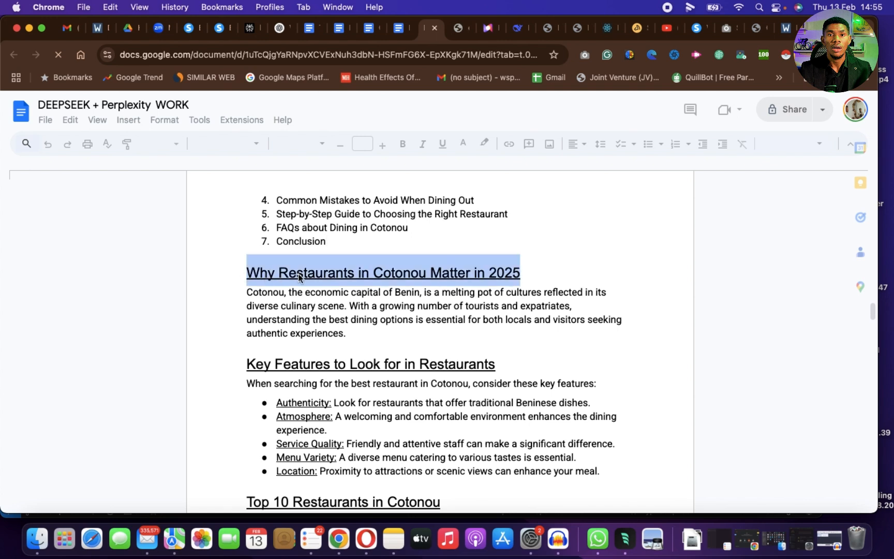
left_click(219, 32)
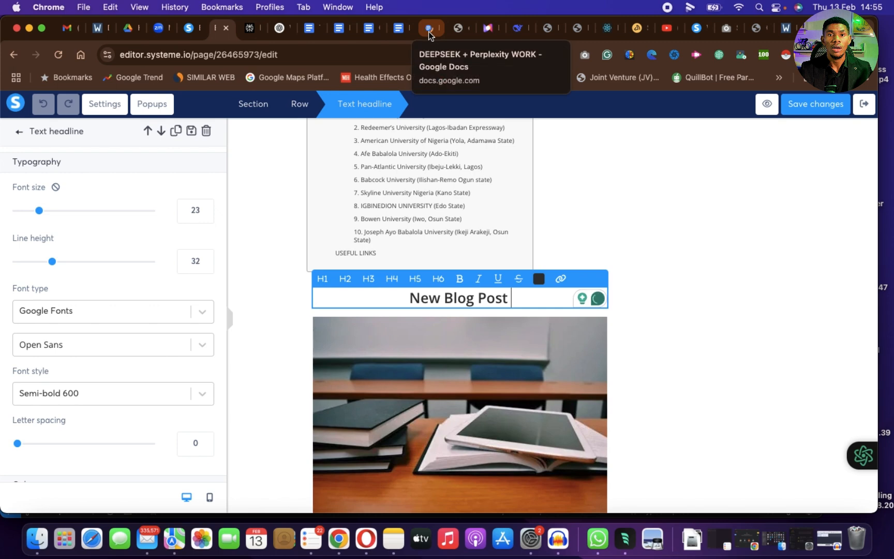
Step: Copy the heading "Top 10 Nigerian Food Restaurants in Cotonou" from the DEEPSEEK + Perplexity WORK document and paste it over the post's main headline
left_click(429, 31)
left_click_drag(517, 279, 248, 273)
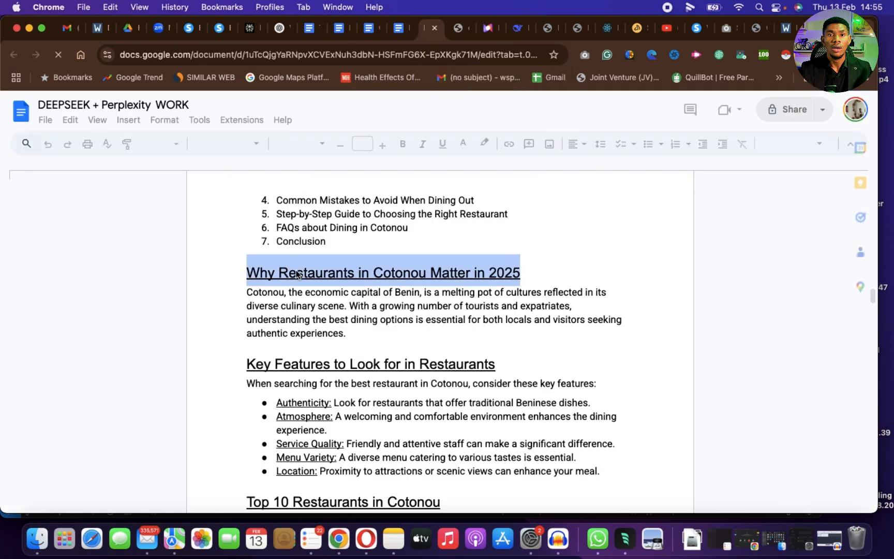
left_click_drag(530, 249, 238, 248)
key("super+c")
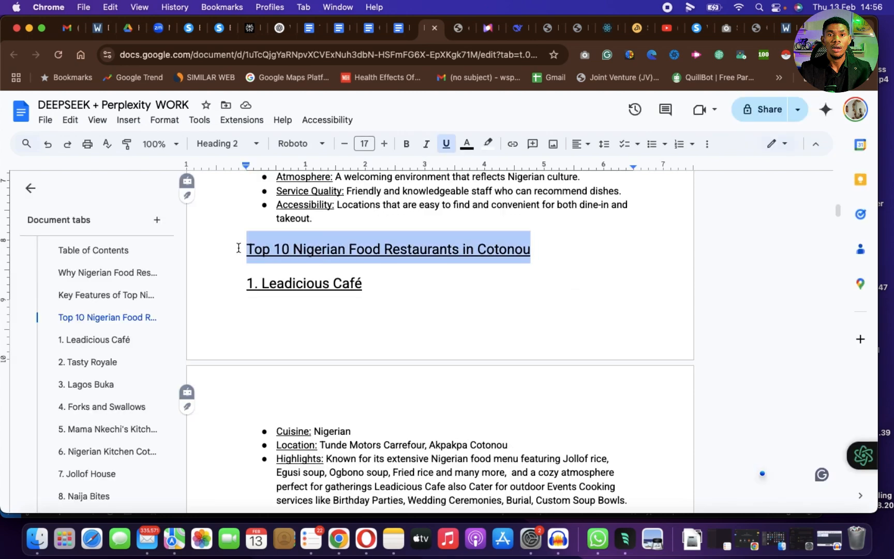
left_click(447, 249)
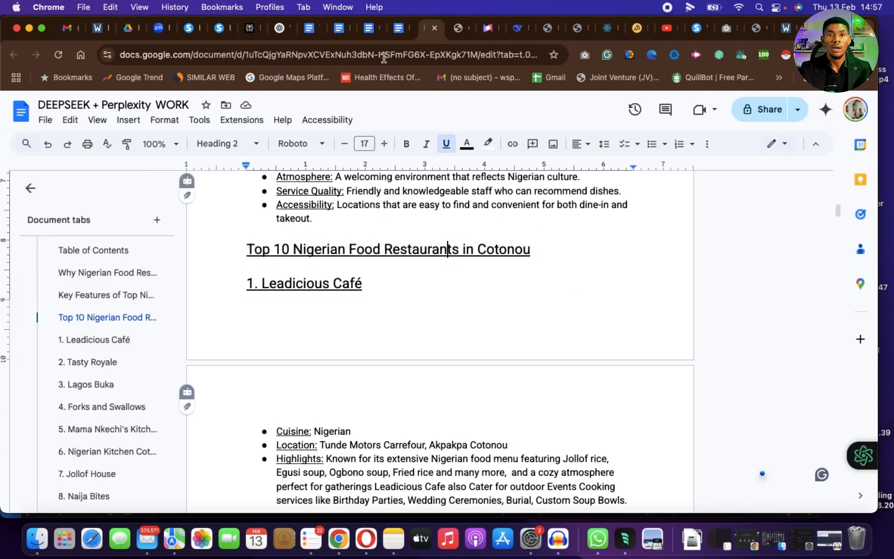
left_click(219, 31)
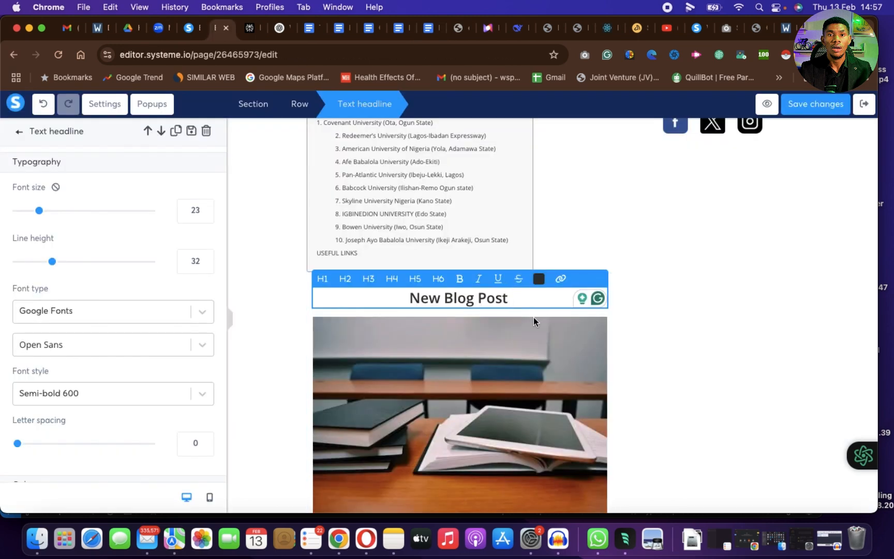
key("super+a")
key("super+v")
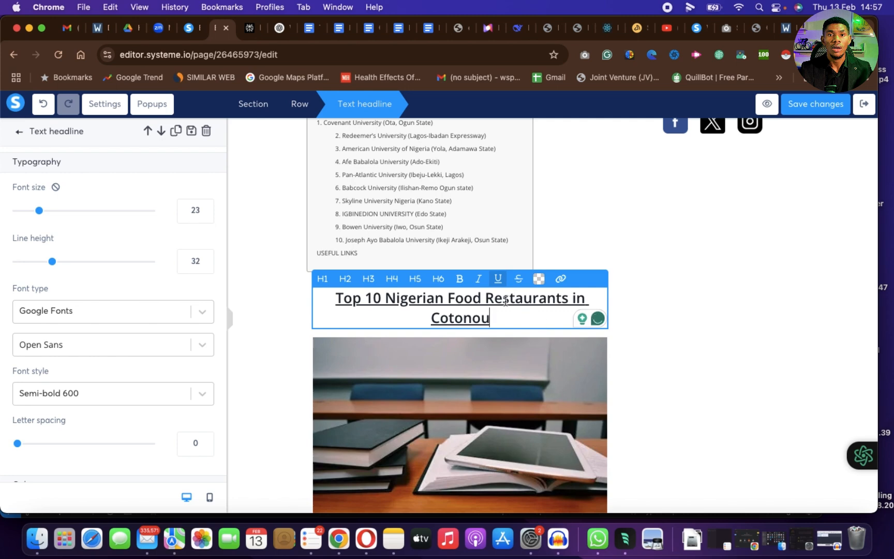
left_click(461, 318)
left_click_drag(495, 320, 336, 303)
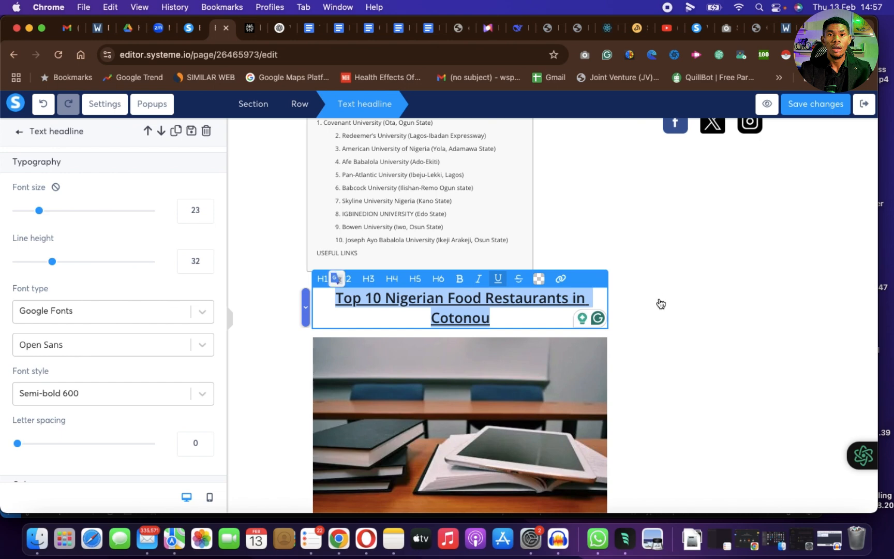
key("super+k")
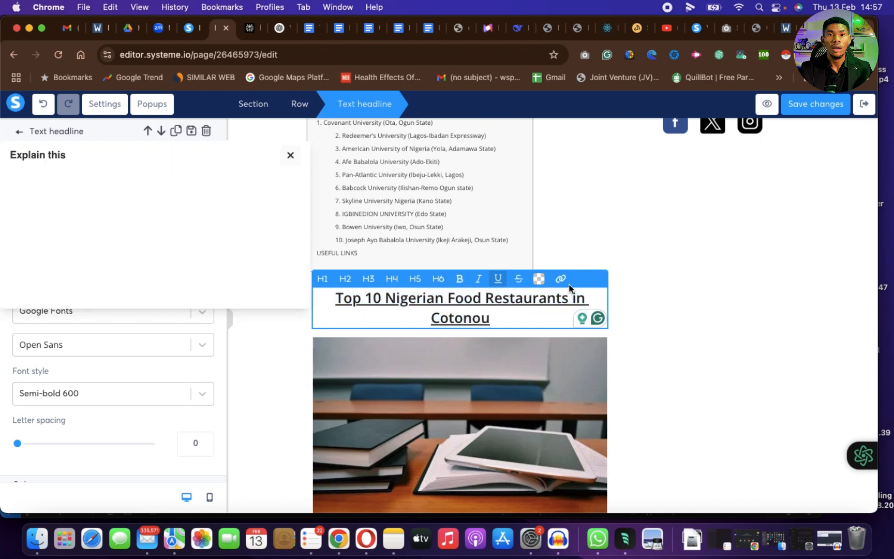
key("Escape")
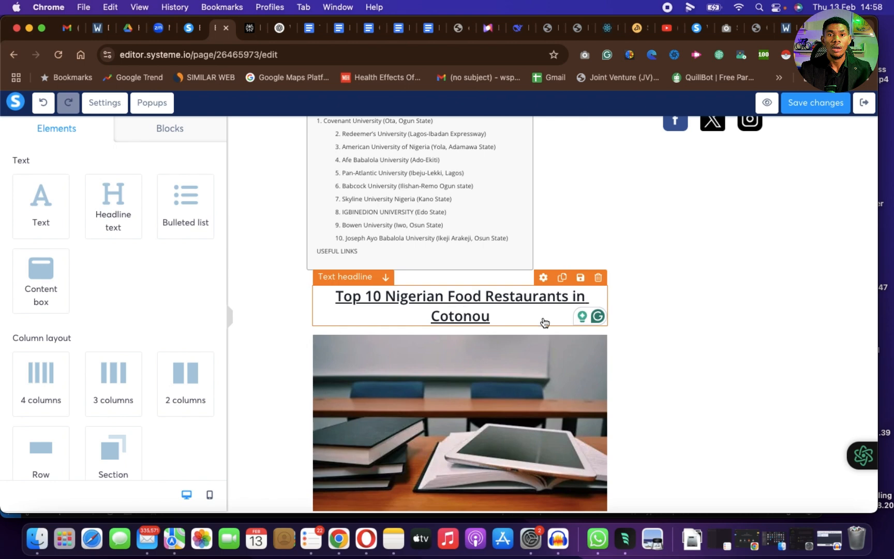
Step: Try heading level H5 on the restaurant headline, and set it to H3
triple_click(505, 300)
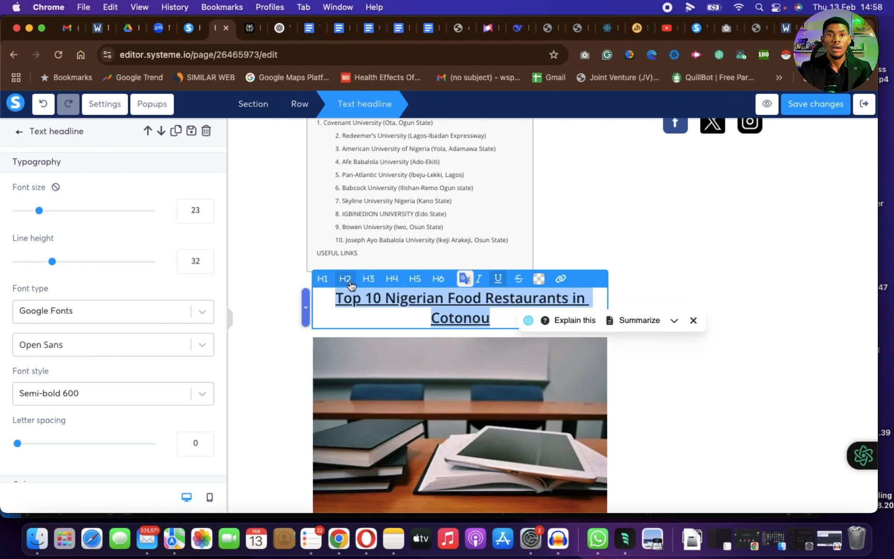
left_click(415, 282)
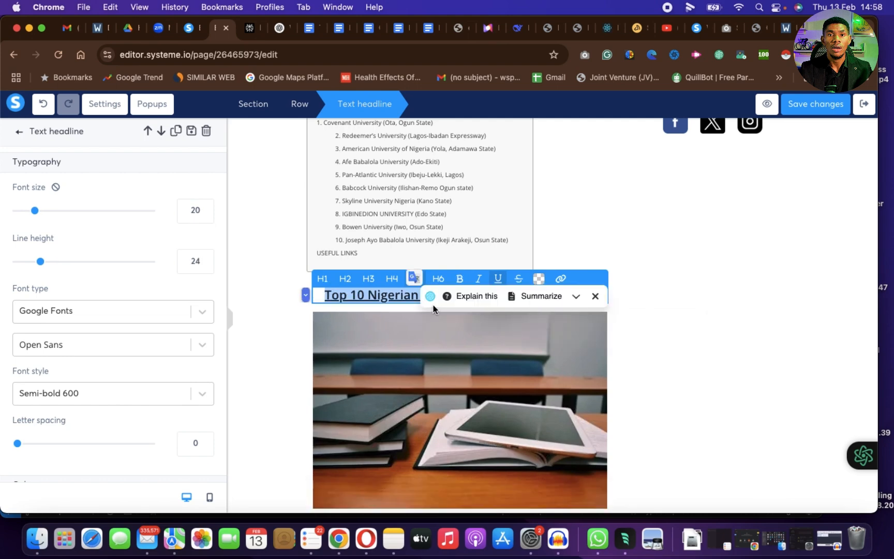
left_click(365, 282)
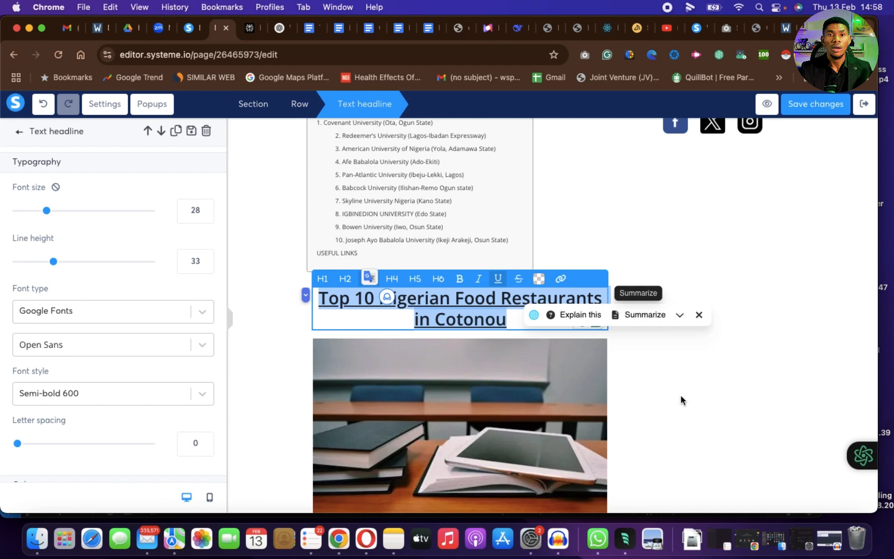
scroll(582, 410, "up", 1)
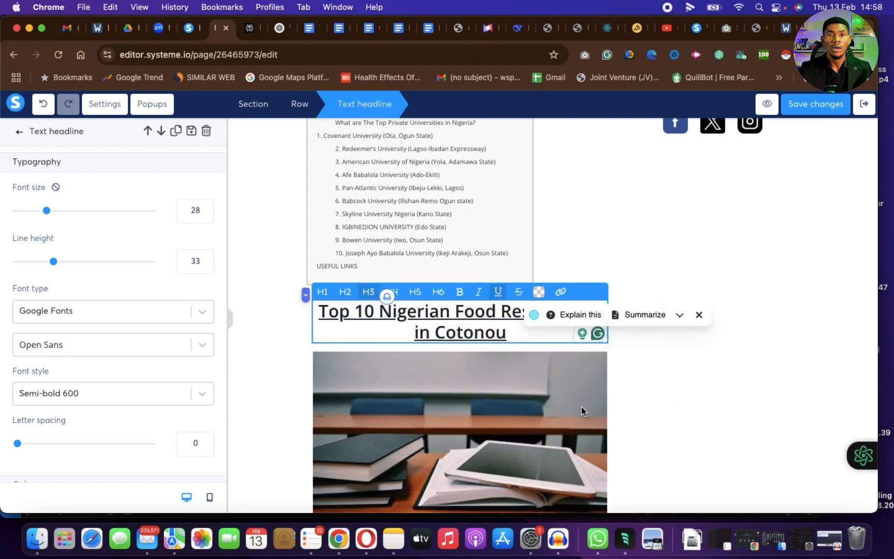
left_click(685, 395)
Step: Examine the settings of the image below the headline and its file upload dialog, leaving the image as it is
scroll(652, 352, "down", 3)
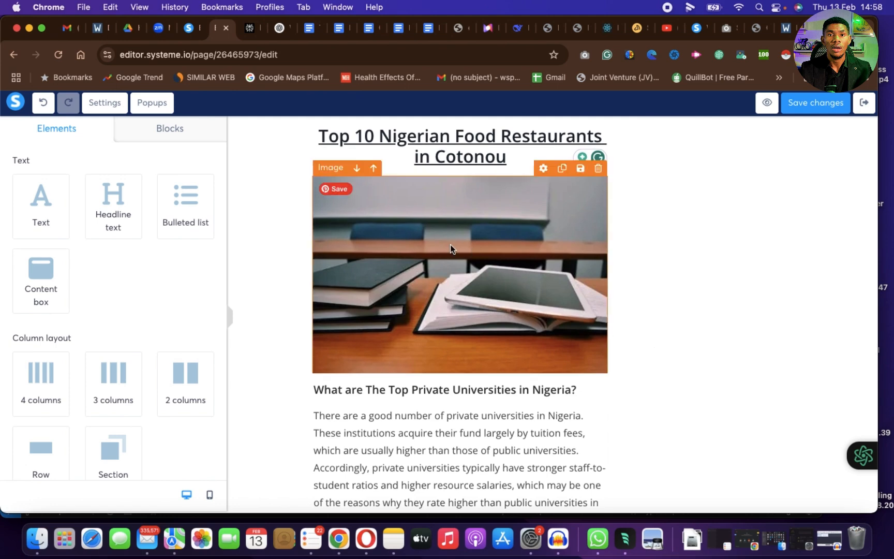
left_click(450, 245)
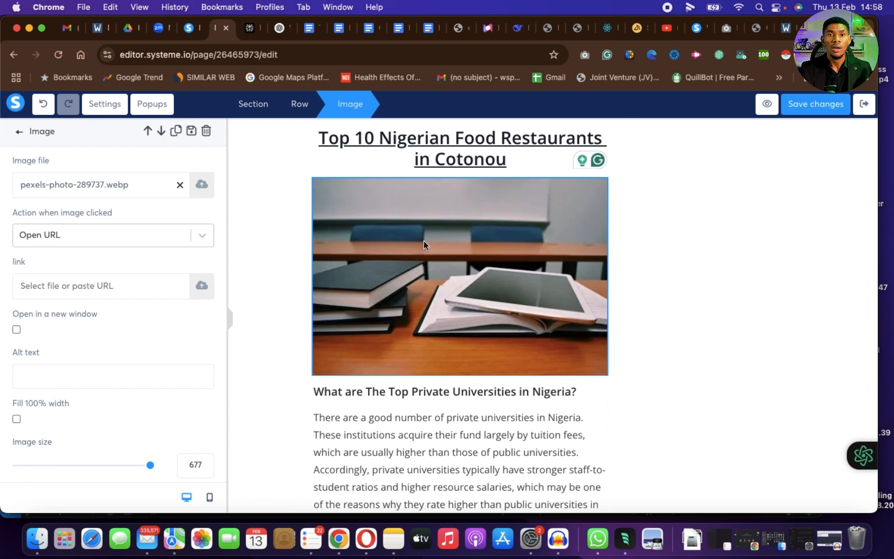
left_click(203, 185)
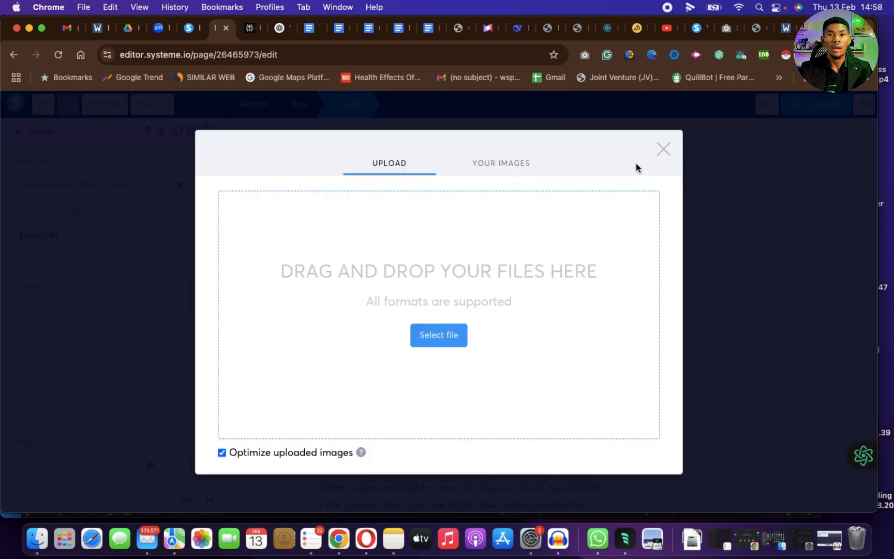
left_click(664, 149)
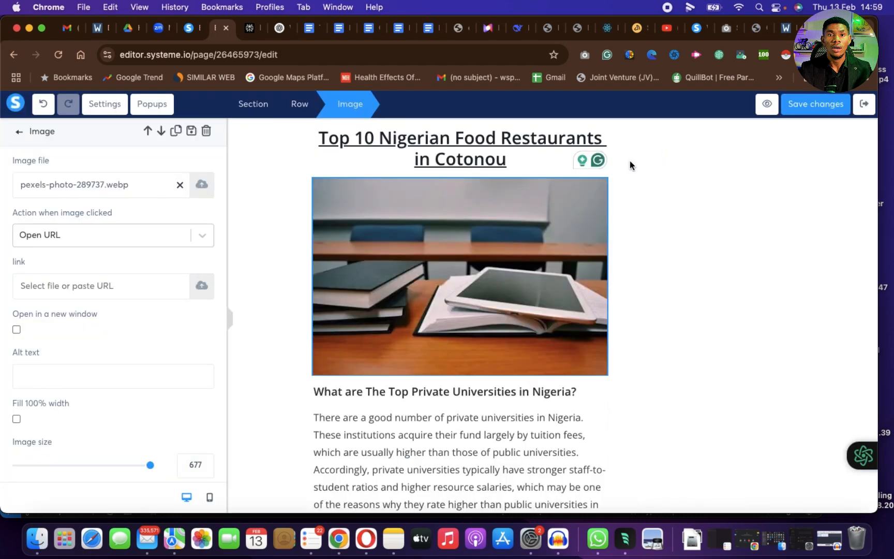
left_click(684, 323)
Step: Check the heading level of the subheading "What are The Top Private Universities in Nigeria?" below the books image
scroll(591, 405, "down", 2)
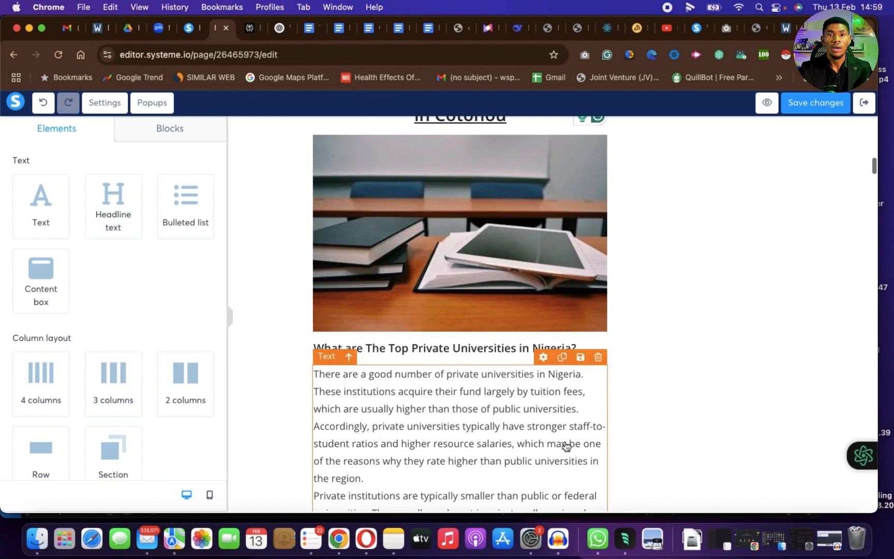
scroll(567, 446, "down", 4)
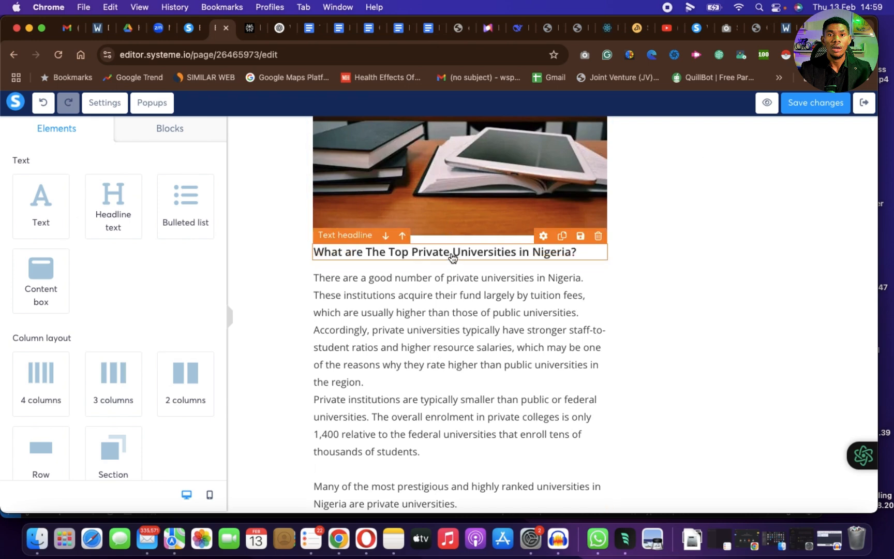
left_click(489, 258)
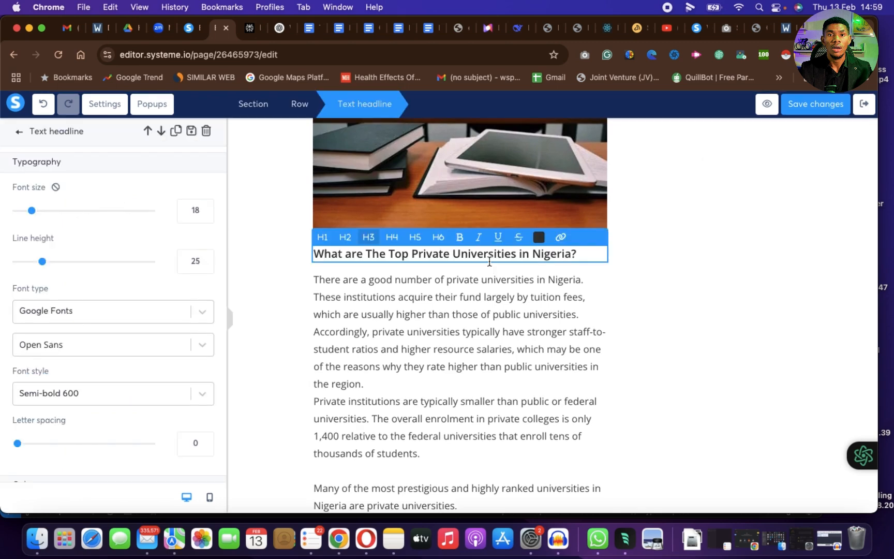
left_click(369, 241)
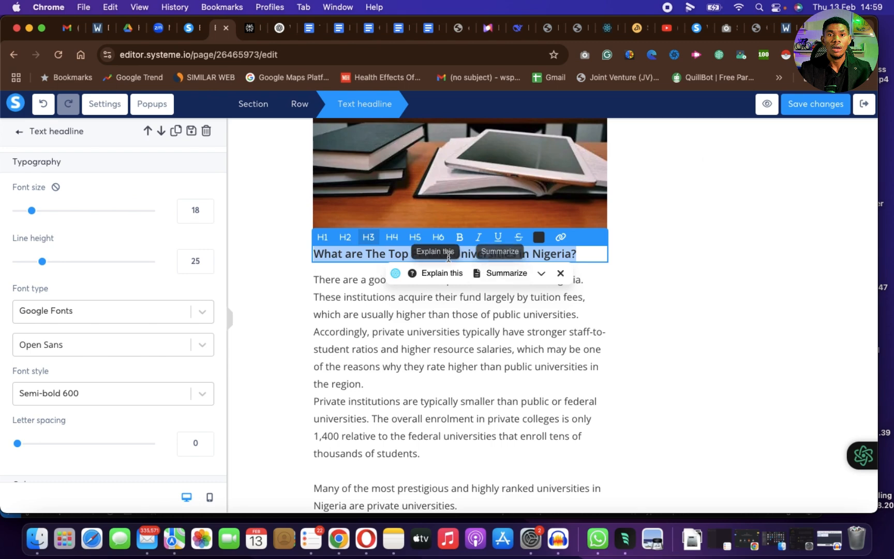
left_click(437, 330)
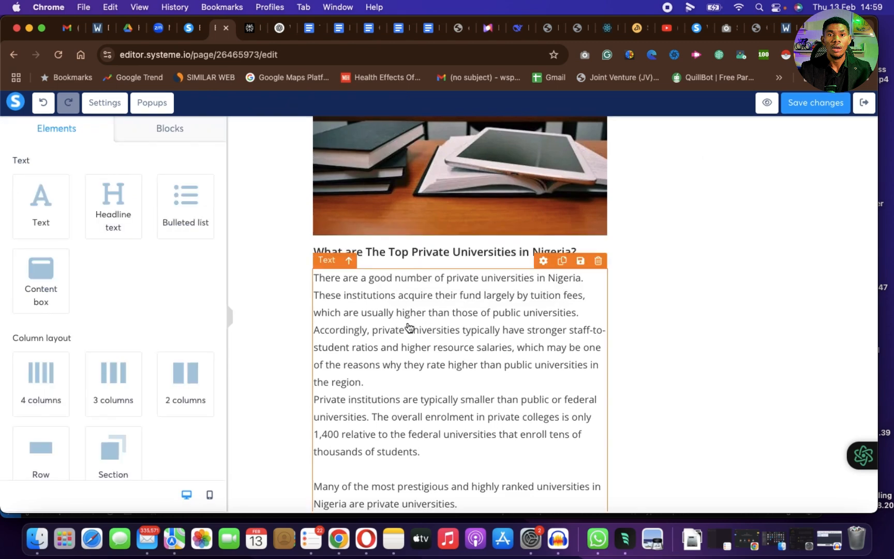
Step: Replace the private universities introduction with the Leadicious Café cuisine, location and highlights bullets copied from the DEEPSEEK + Perplexity WORK document
left_click(429, 346)
key("super+a")
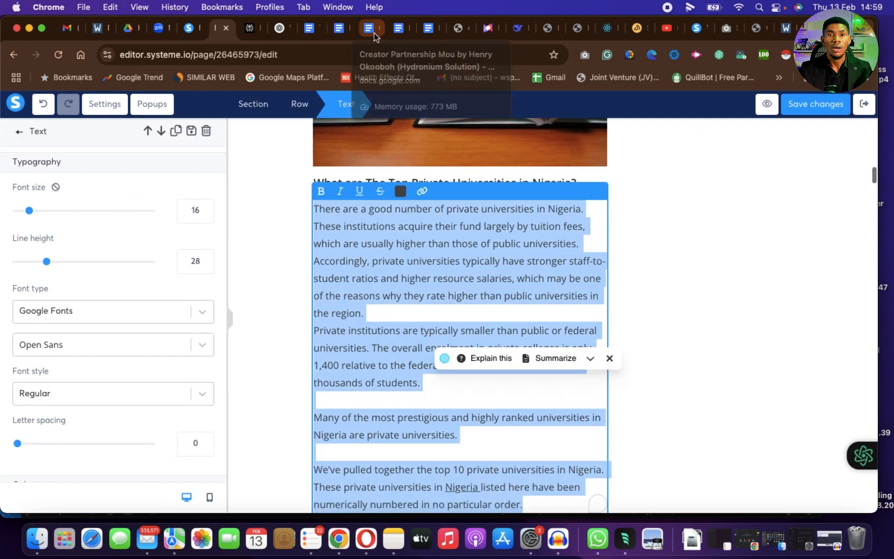
left_click(429, 39)
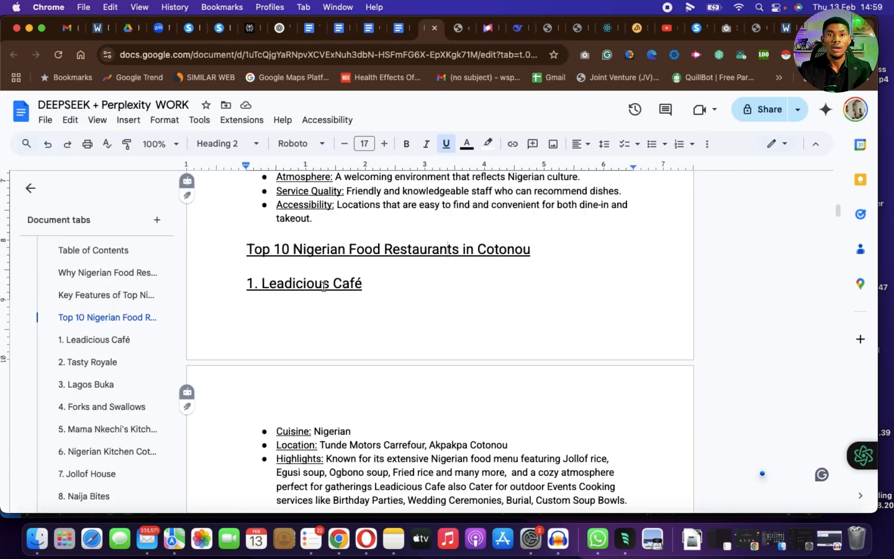
scroll(401, 371, "down", 8)
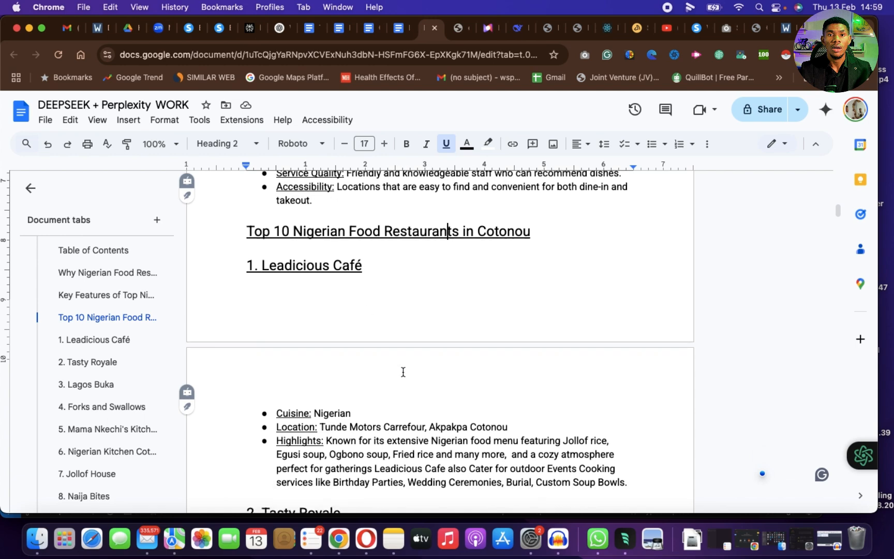
left_click_drag(259, 232, 363, 369)
left_click_drag(553, 272, 646, 304)
key("super+c")
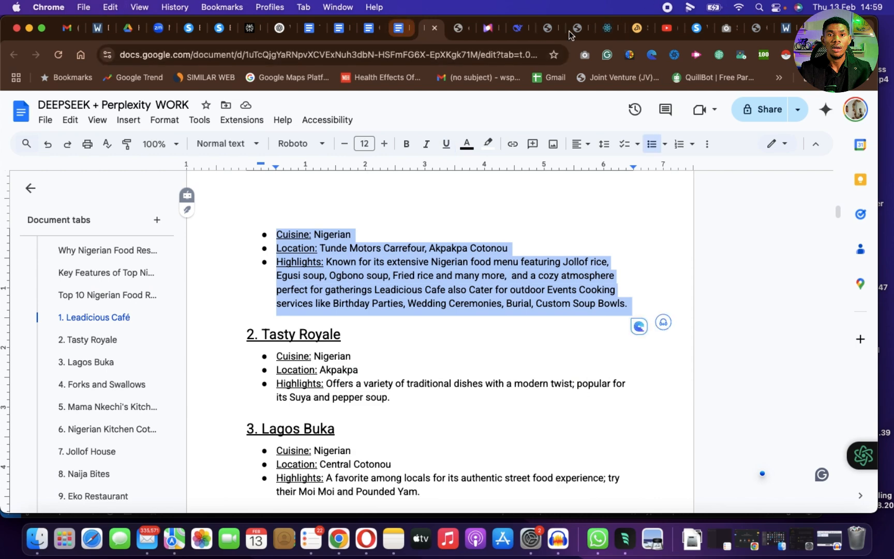
left_click(221, 32)
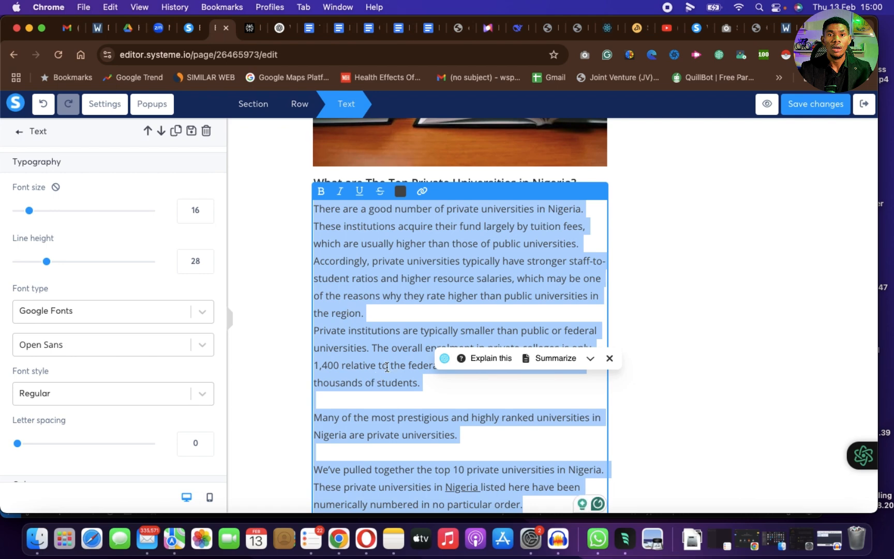
key("super+v")
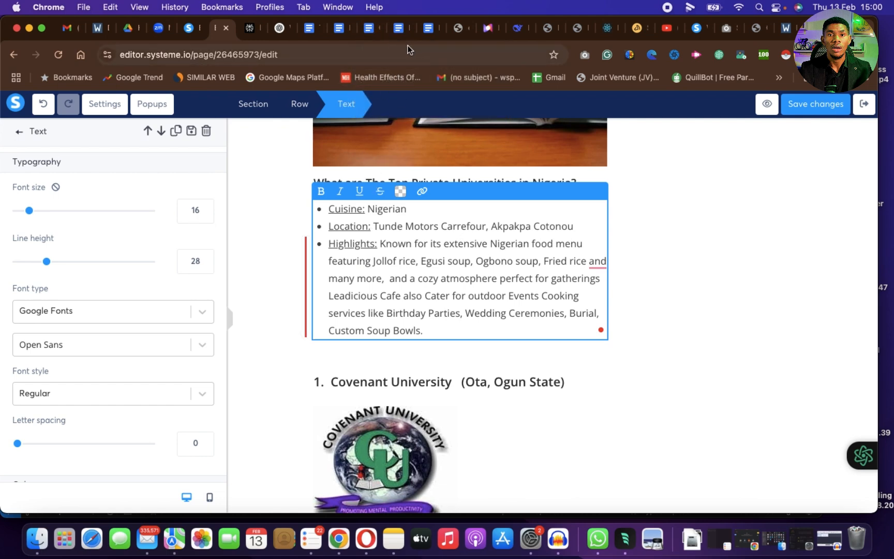
Step: Copy the heading "2. Tasty Royale" from the DEEPSEEK + Perplexity WORK document and paste it over the Covenant University headline
left_click(433, 31)
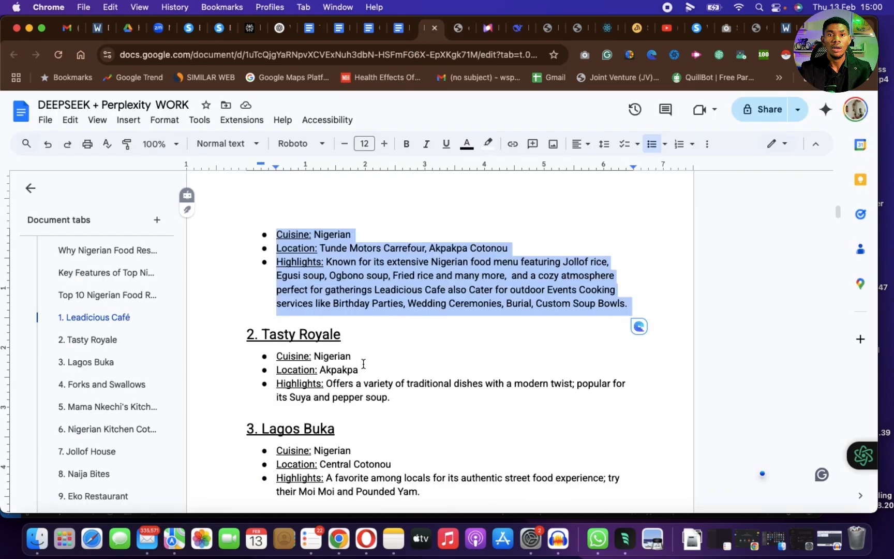
scroll(444, 450, "down", 3)
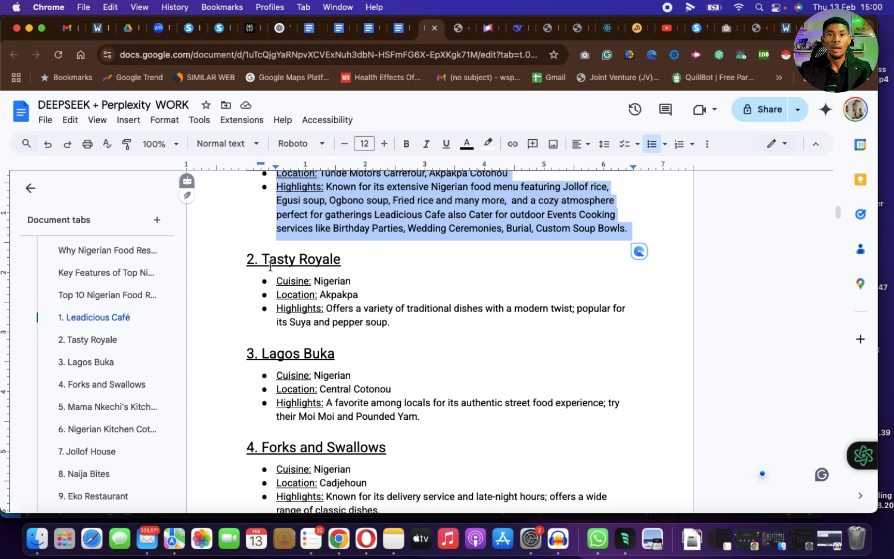
left_click(346, 262)
left_click_drag(346, 262, 244, 261)
key("super+c")
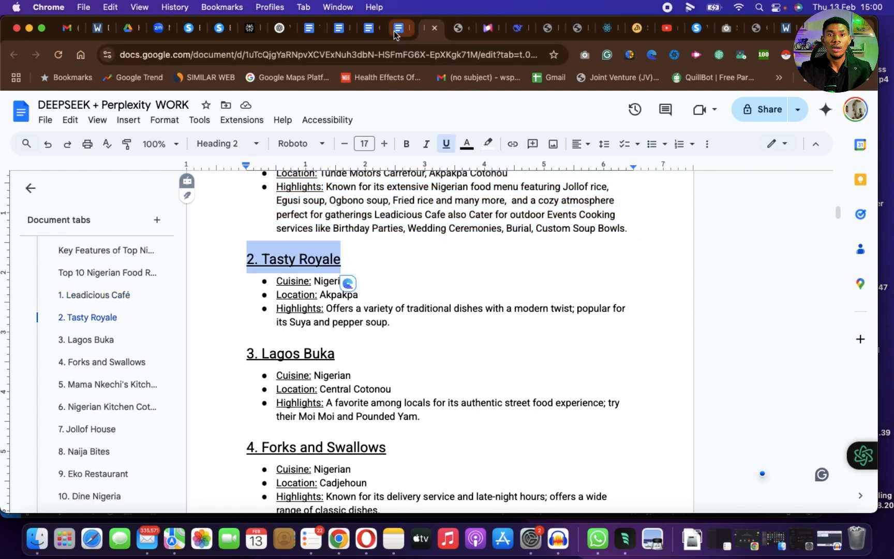
left_click(226, 32)
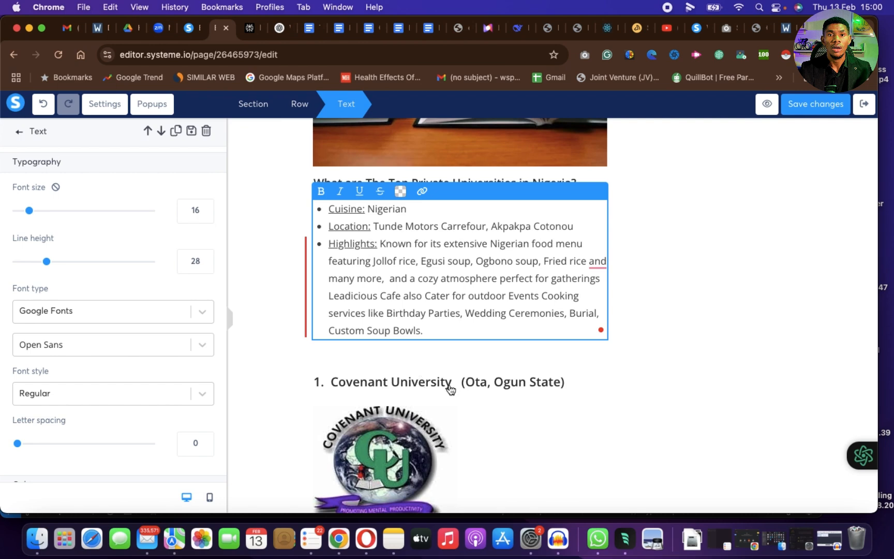
left_click(426, 387)
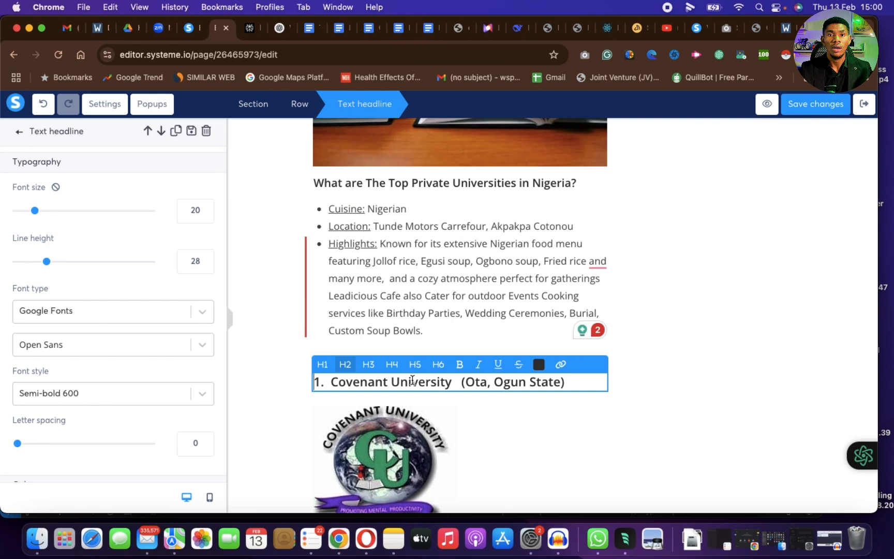
triple_click(413, 380)
key("super+v")
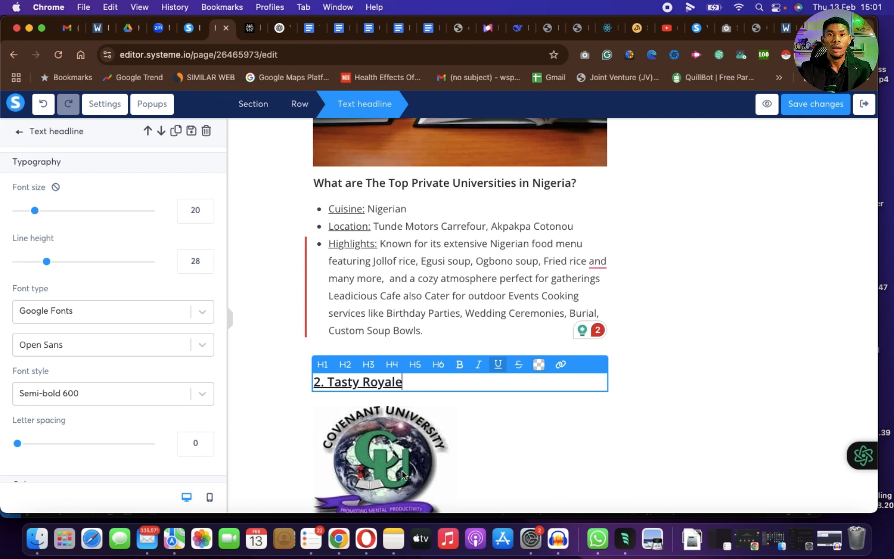
Step: Delete the Covenant University logo image below the "2. Tasty Royale" headline
left_click(413, 458)
scroll(412, 458, "down", 3)
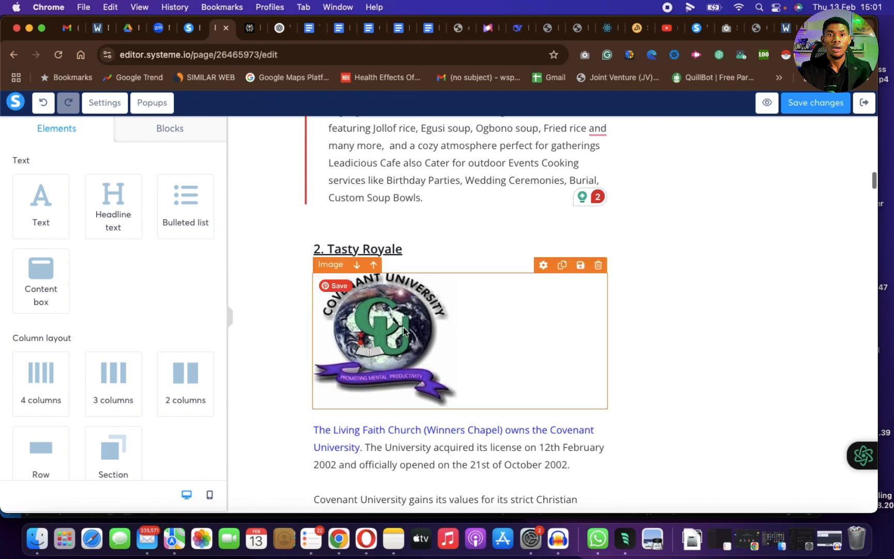
left_click(589, 283)
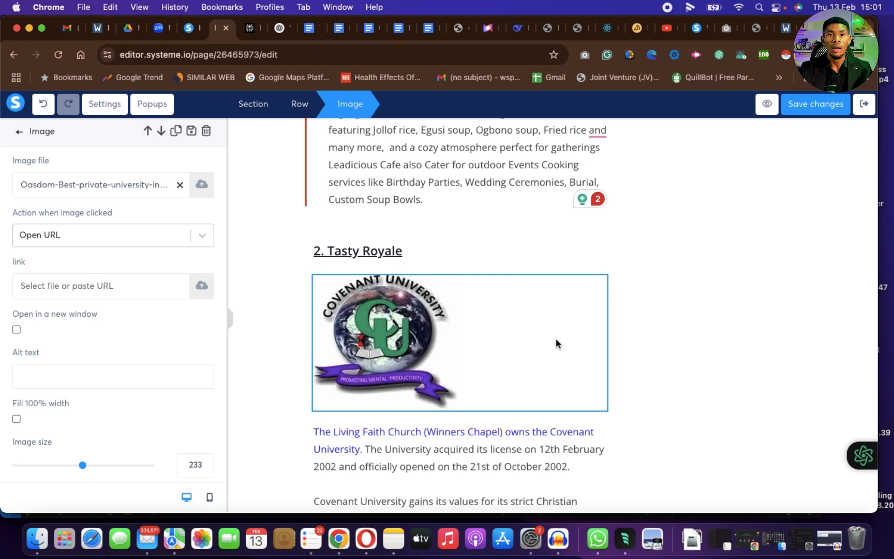
key("Escape")
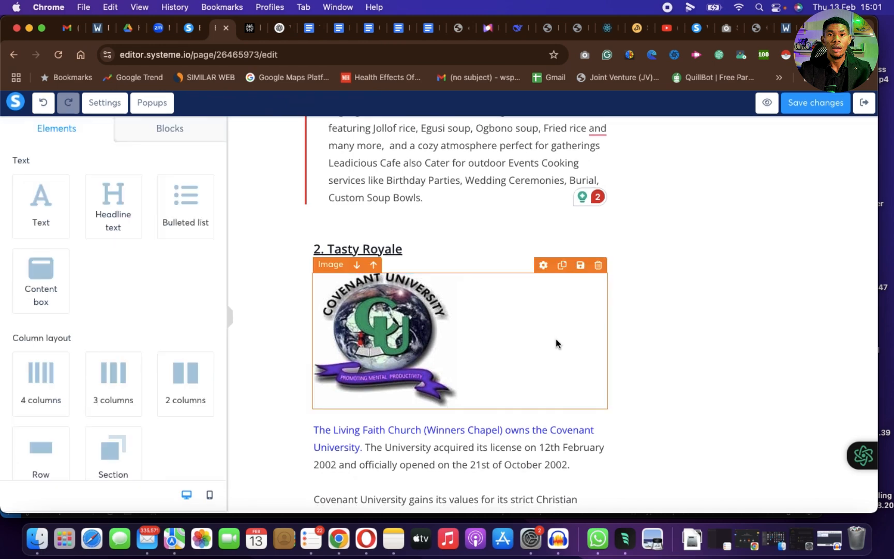
left_click(598, 265)
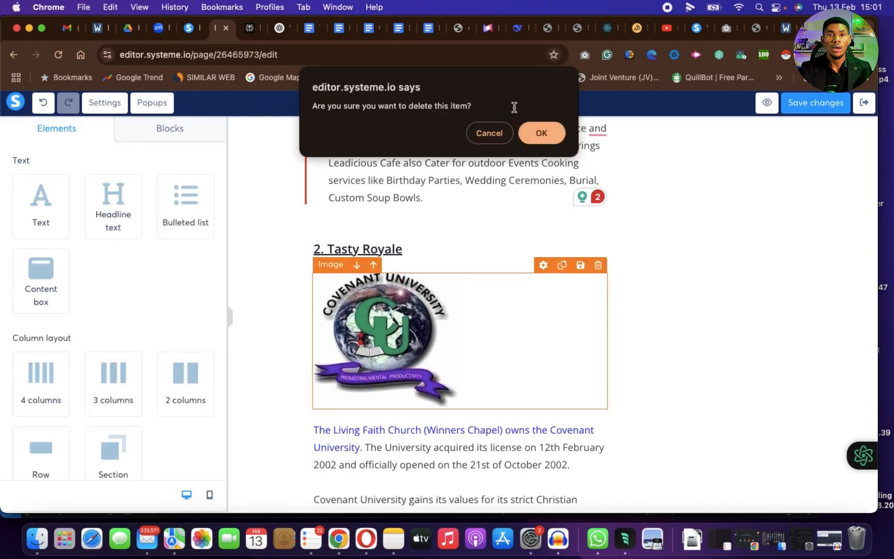
left_click(542, 132)
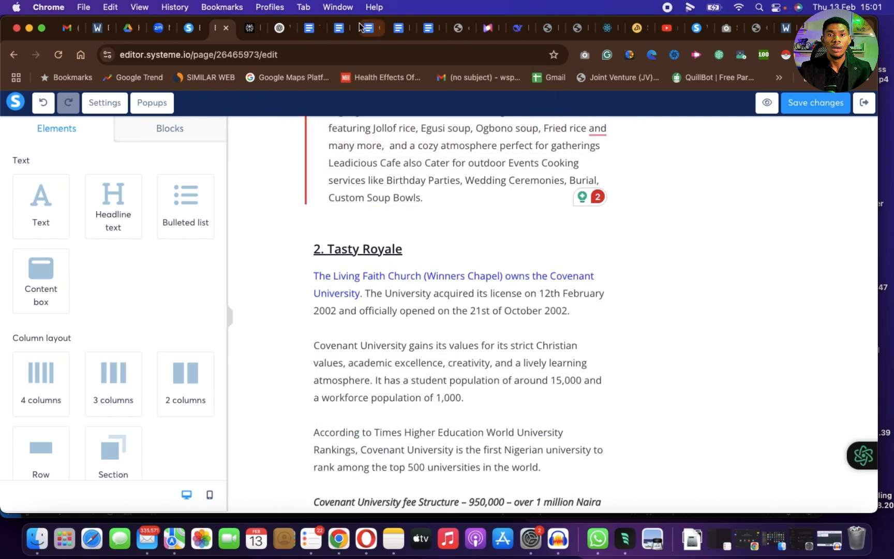
Step: Replace the Covenant University text with the Tasty Royale cuisine, location and highlights bullets copied from the DEEPSEEK + Perplexity WORK document
left_click(429, 32)
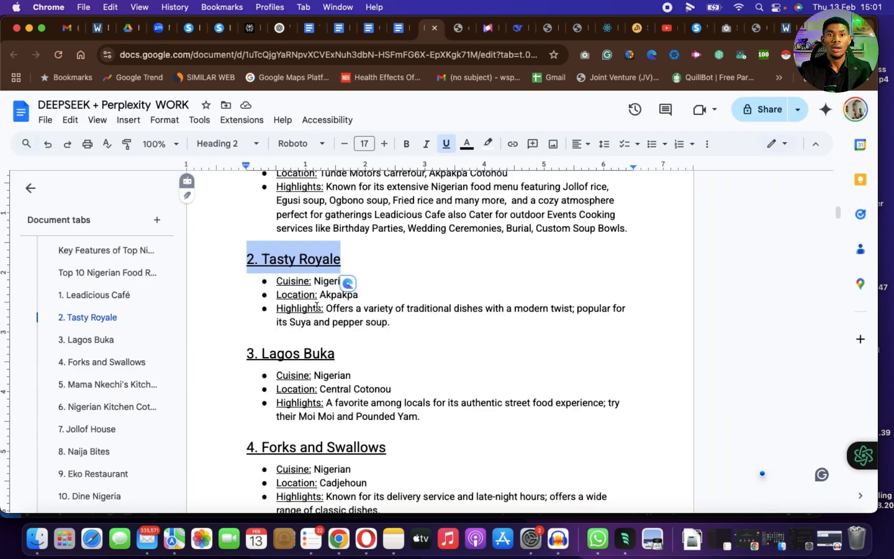
left_click_drag(390, 323, 273, 282)
key("super+c")
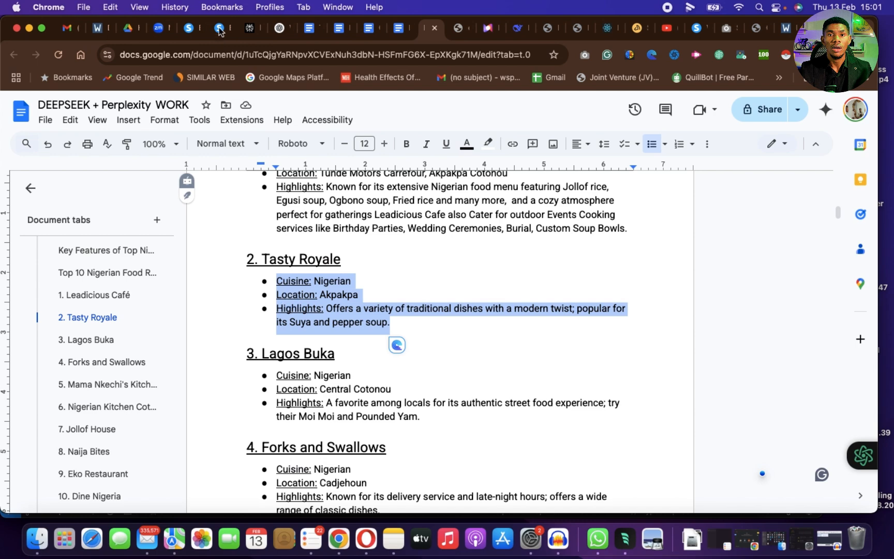
left_click(220, 28)
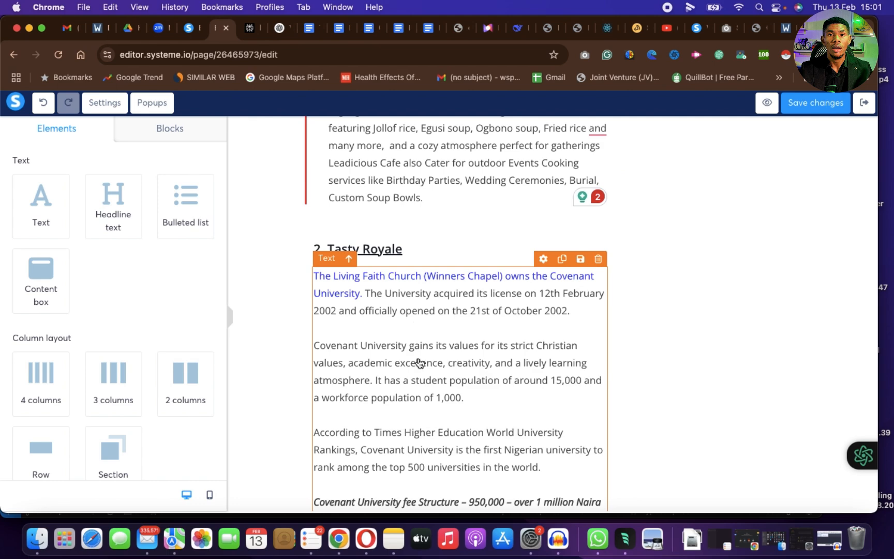
left_click(424, 397)
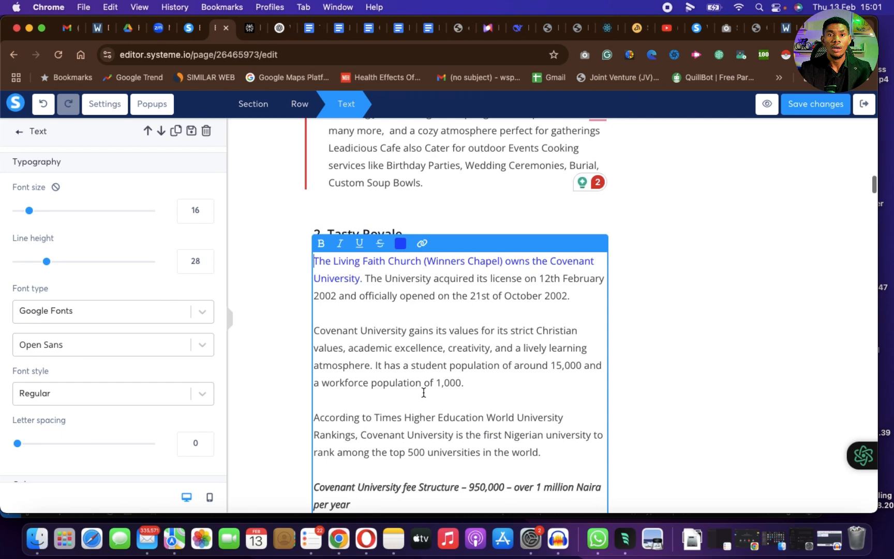
key("super+a")
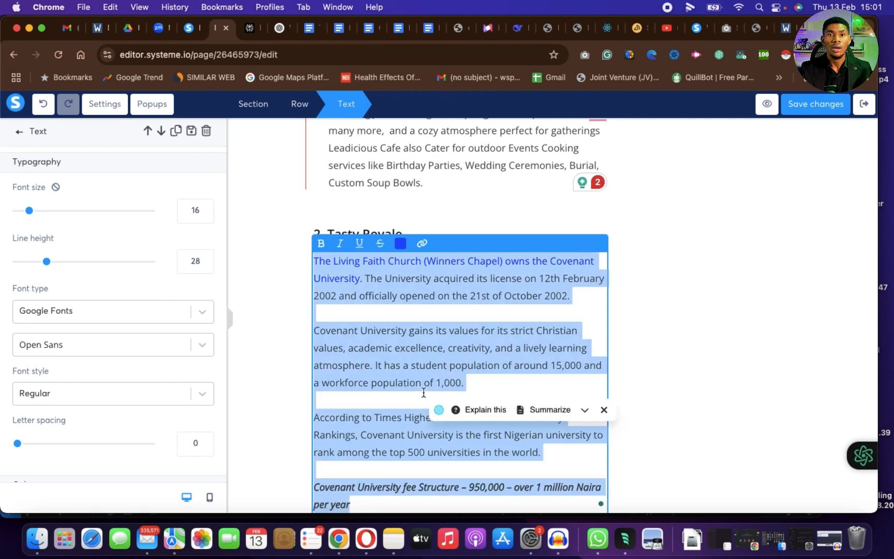
key("super+v")
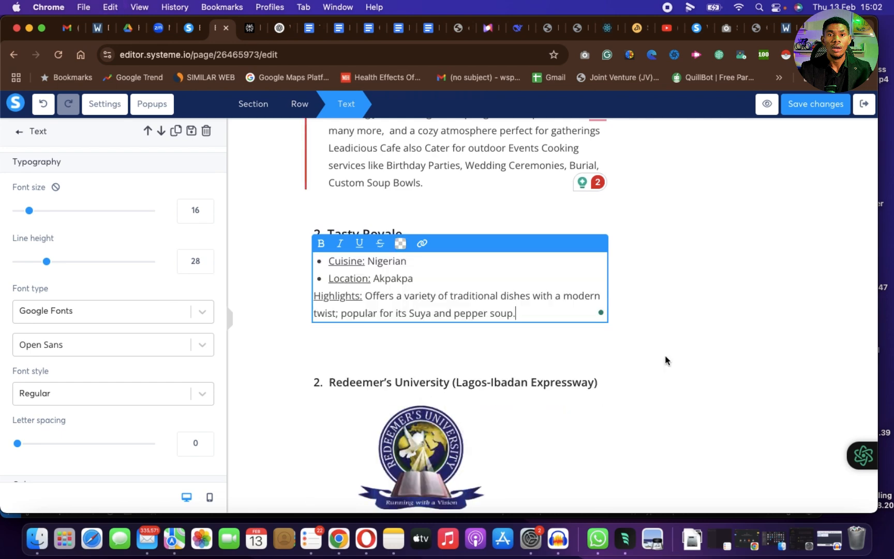
left_click(665, 355)
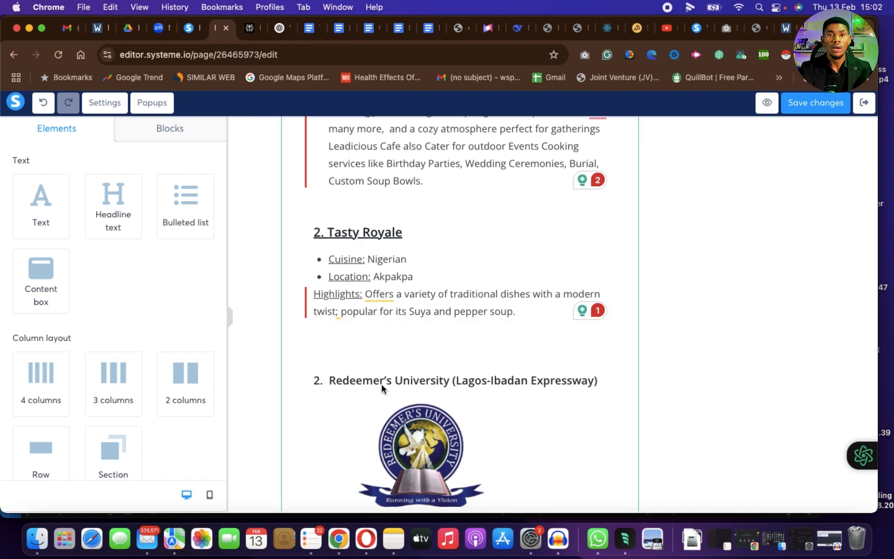
Step: Review the pasted restaurant sections and the following Redeemer's University section, and return to the DEEPSEEK + Perplexity WORK document
scroll(381, 261, "up", 1)
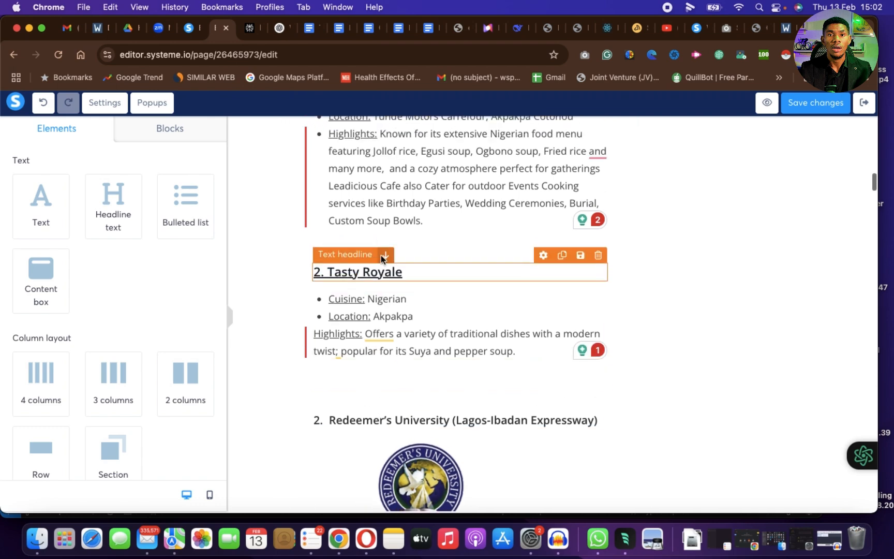
scroll(382, 259, "down", 5)
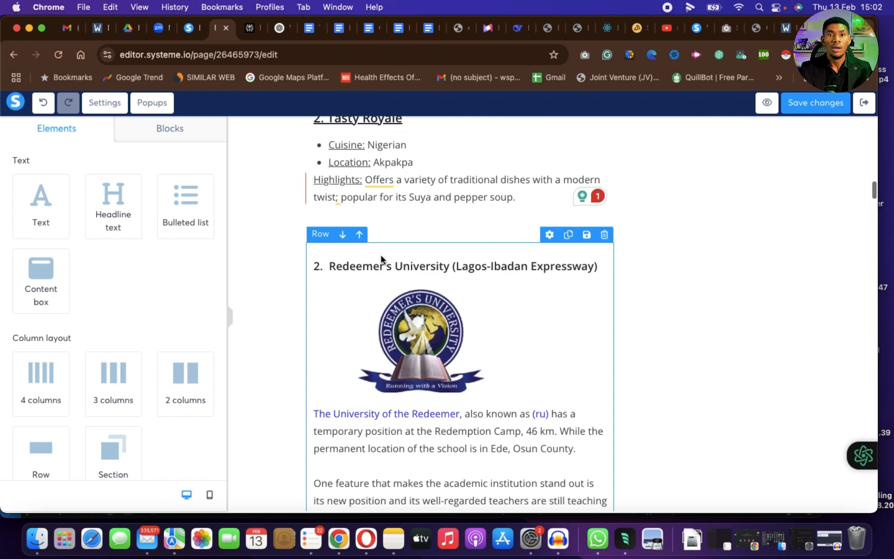
scroll(381, 256, "down", 1)
scroll(383, 259, "up", 1)
scroll(381, 259, "up", 7)
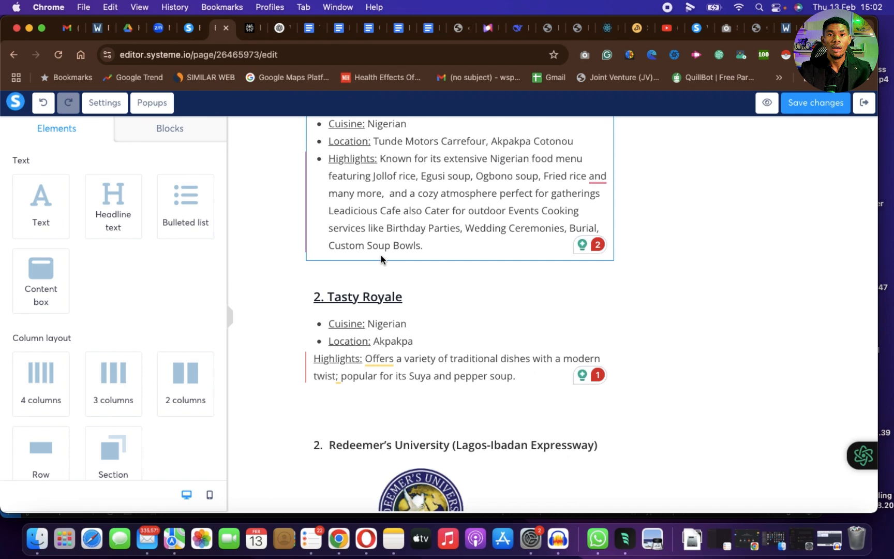
scroll(382, 304, "up", 2)
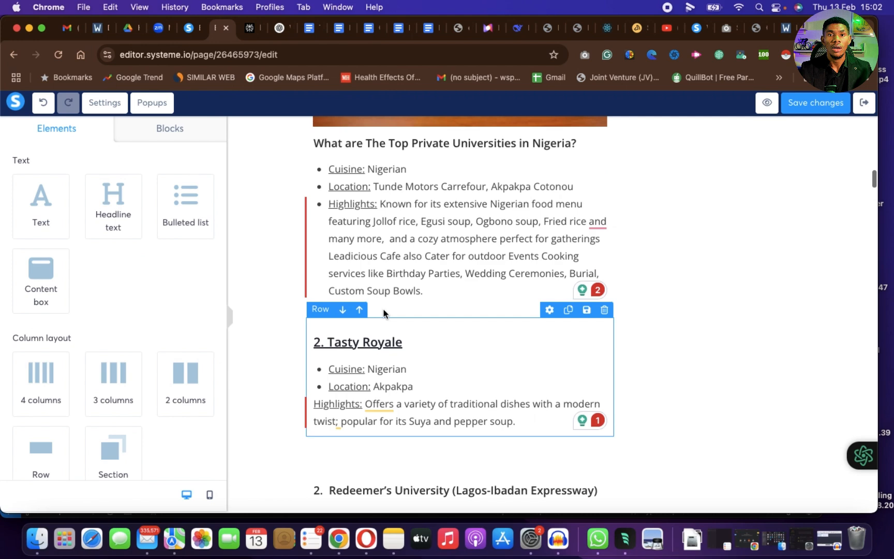
scroll(384, 312, "up", 3)
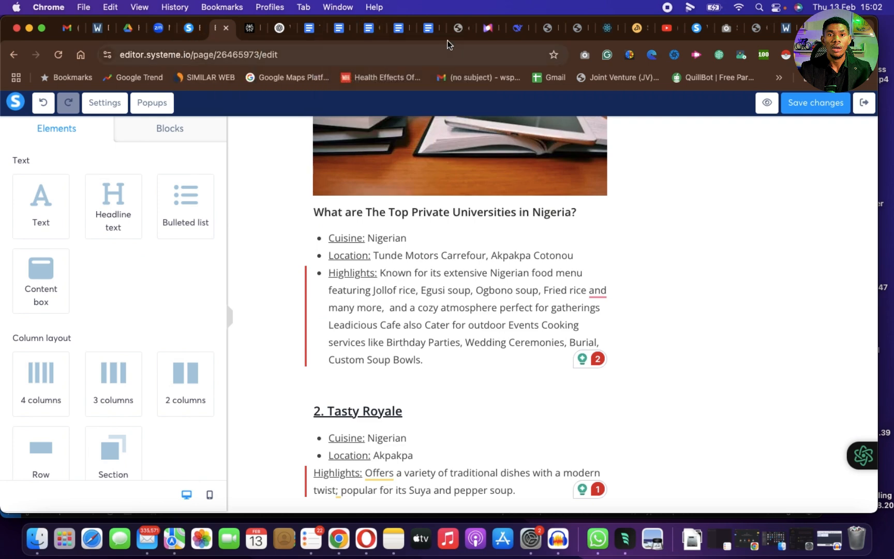
left_click(429, 34)
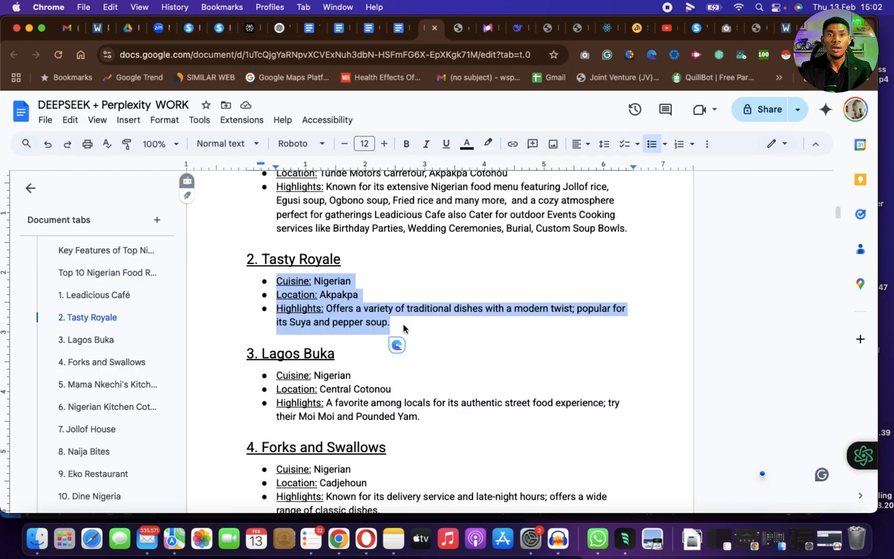
Step: Copy the document text from the "Top 10 Nigerian Food Restaurants in Cotonou" heading through the "6. Nigerian Kitchen Cotonou" location bullet
scroll(420, 460, "down", 5)
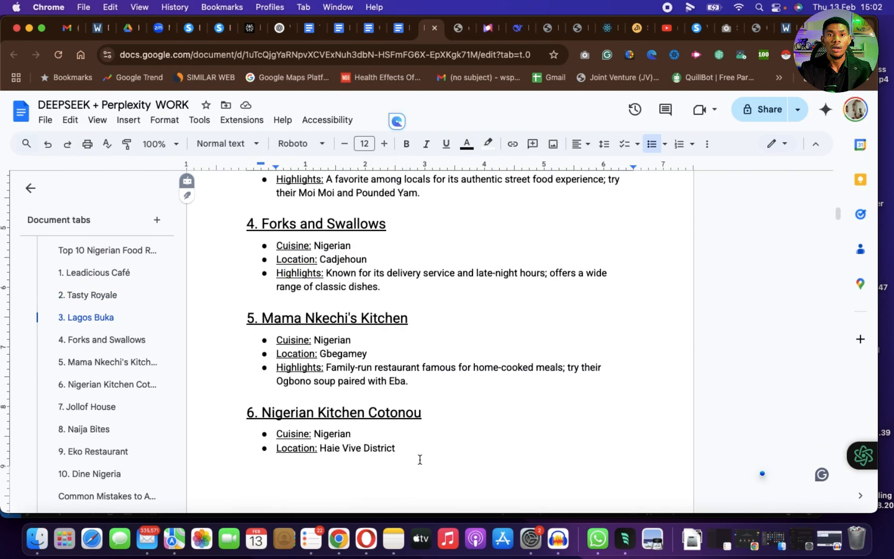
left_click_drag(419, 459, 243, 197)
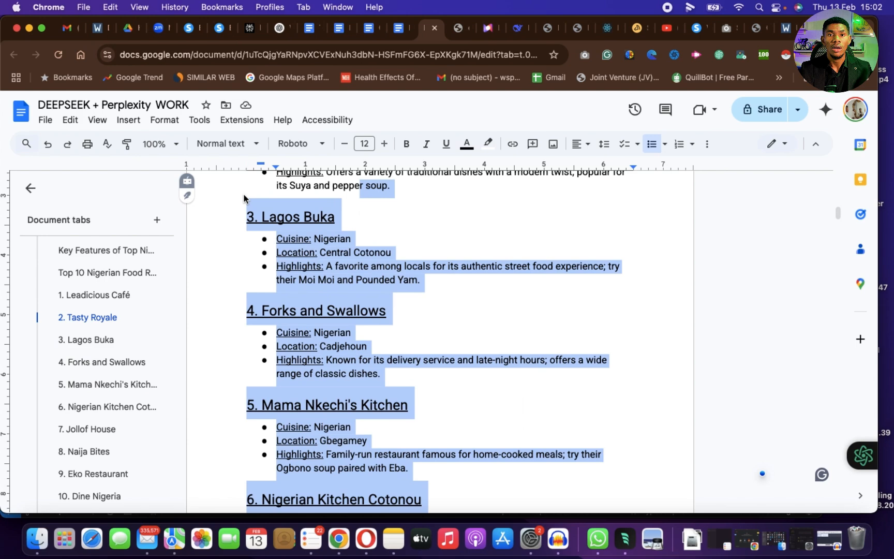
left_click_drag(244, 194, 246, 203)
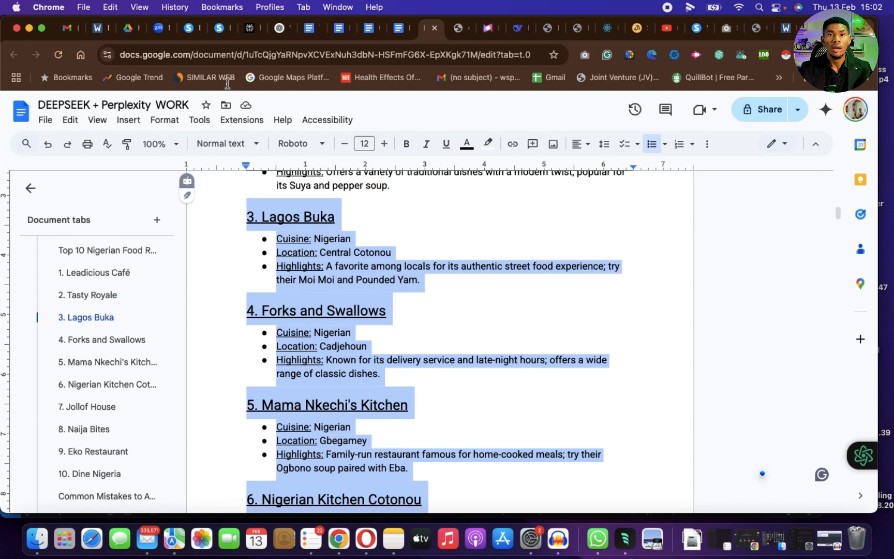
left_click_drag(226, 78, 239, 181)
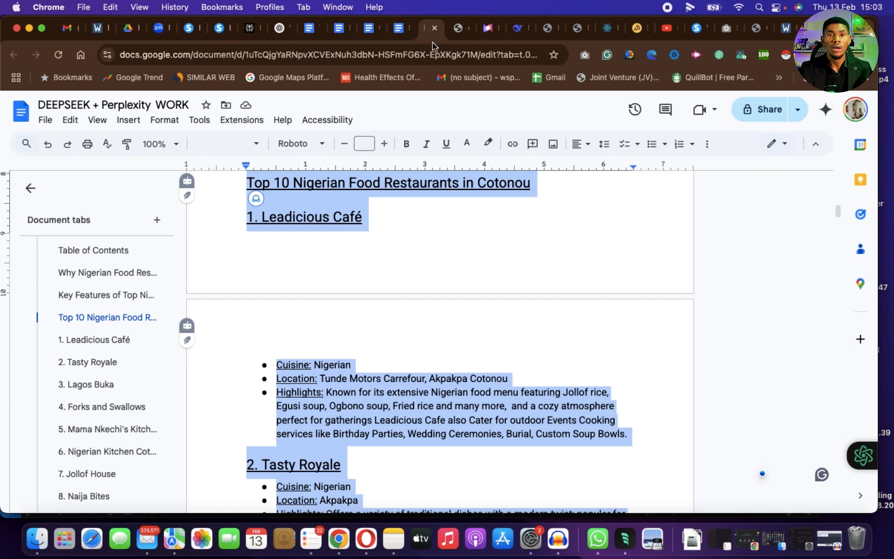
Step: Switch to the systeme.io post editor and replace the entire Redeemer's University text with the copied restaurant sections
left_click(219, 28)
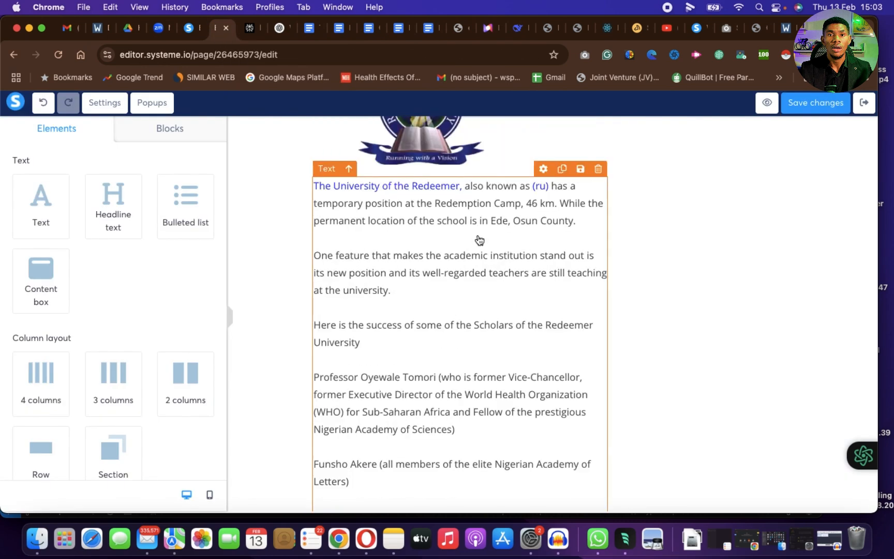
left_click(480, 239)
key("super+a")
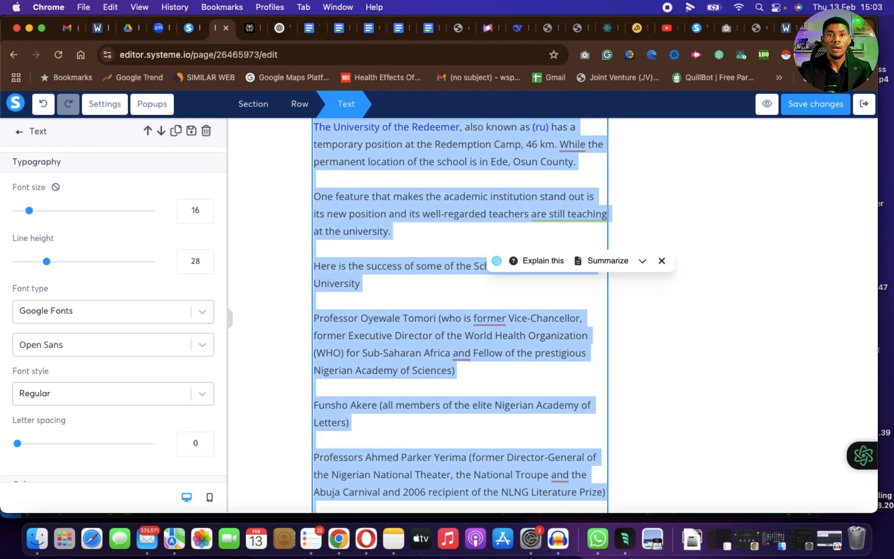
key("BackSpace")
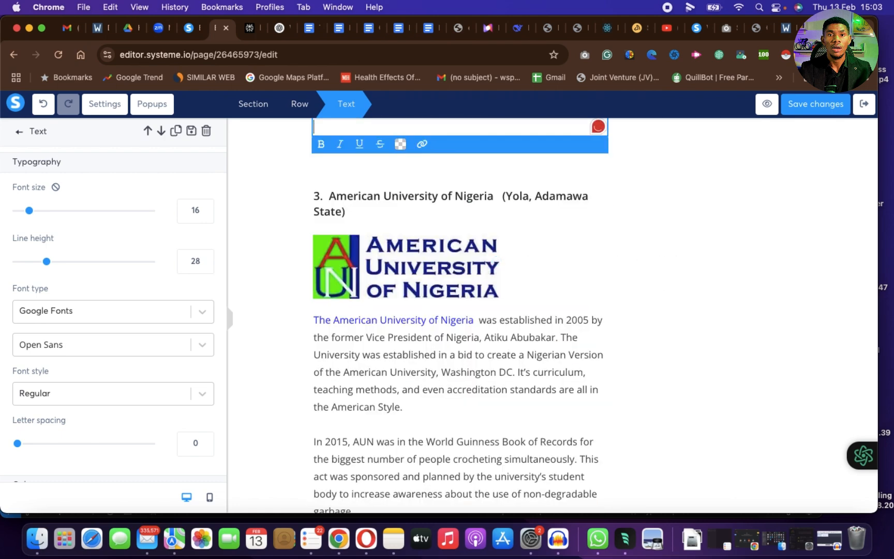
key("super+v")
scroll(595, 366, "up", 5)
scroll(594, 366, "down", 1)
scroll(371, 315, "down", 8)
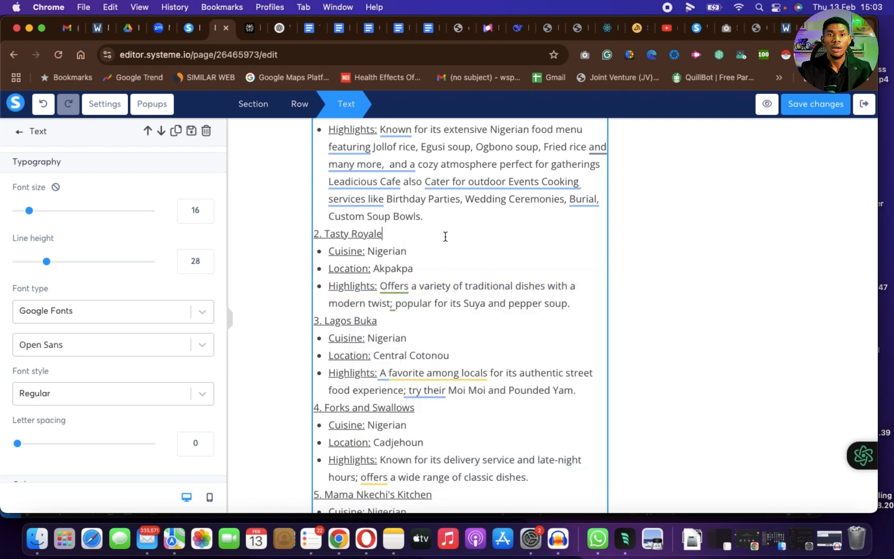
Step: Insert a blank line after each of the Leadicious Café, Tasty Royale and Lagos Buka sections in the pasted text
left_click(447, 221)
key("Return")
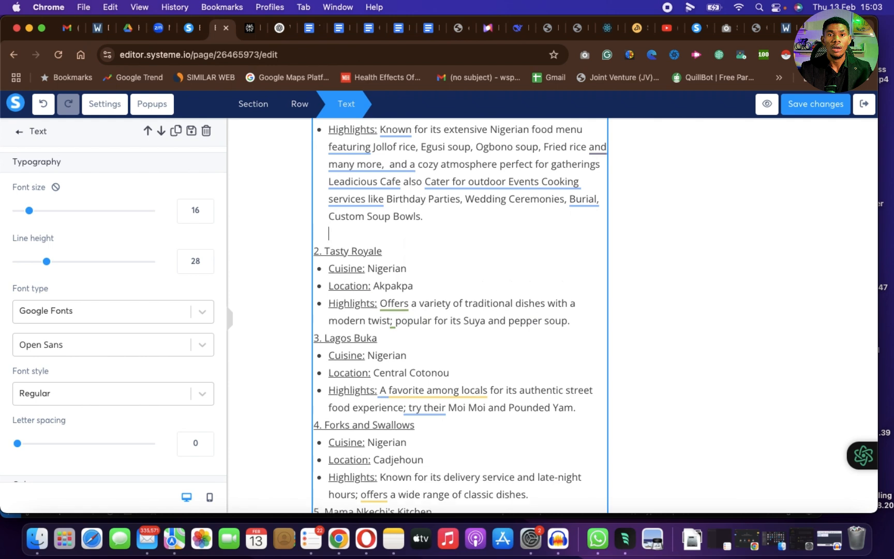
left_click(581, 322)
key("Return")
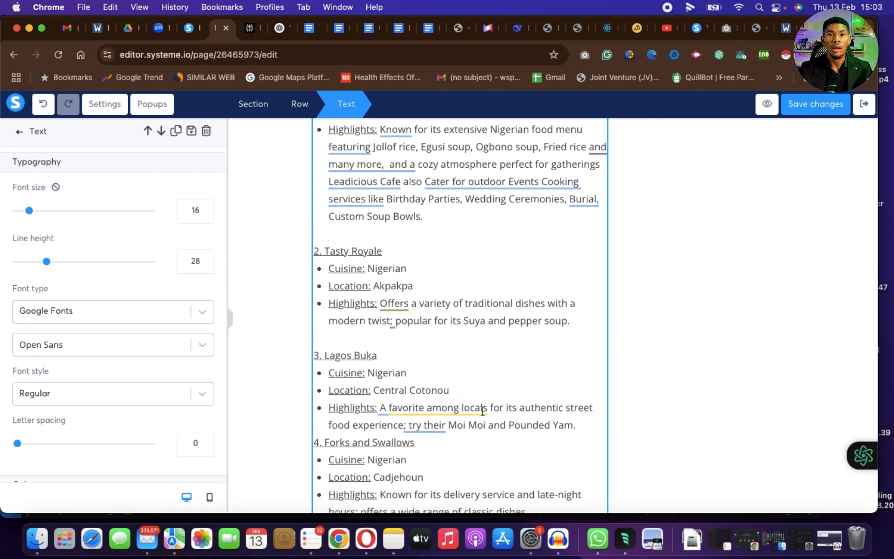
left_click(589, 426)
key("Return")
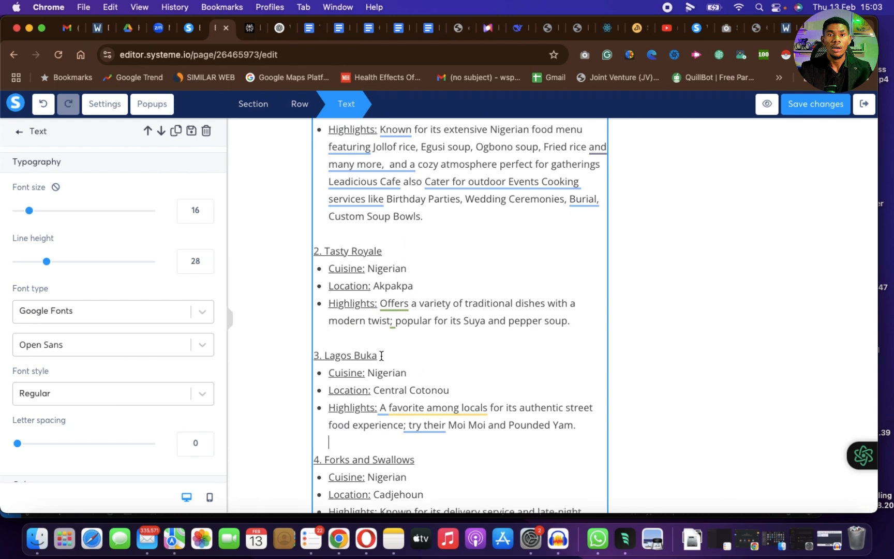
Step: Cut the "Top 10 Nigerian Food Restaurants in Cotonou" line from the start of the pasted restaurant text
scroll(383, 387, "up", 5)
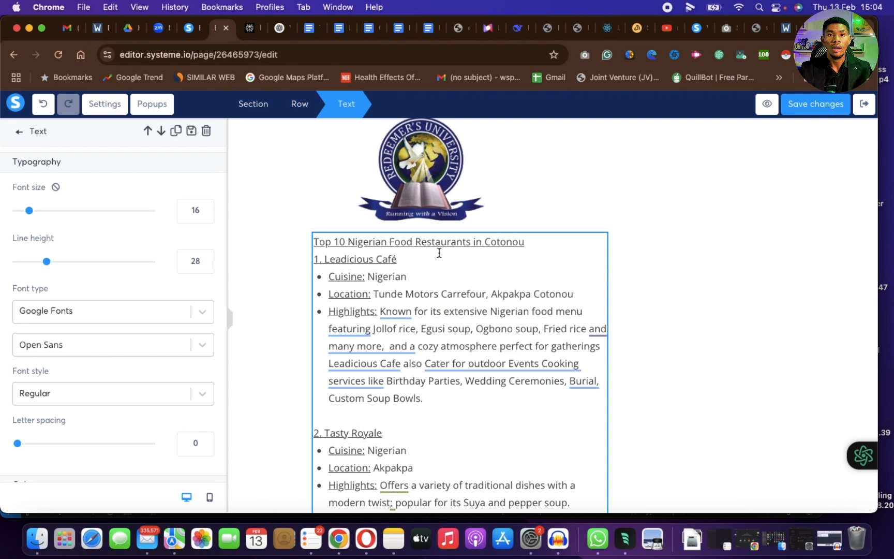
triple_click(528, 245)
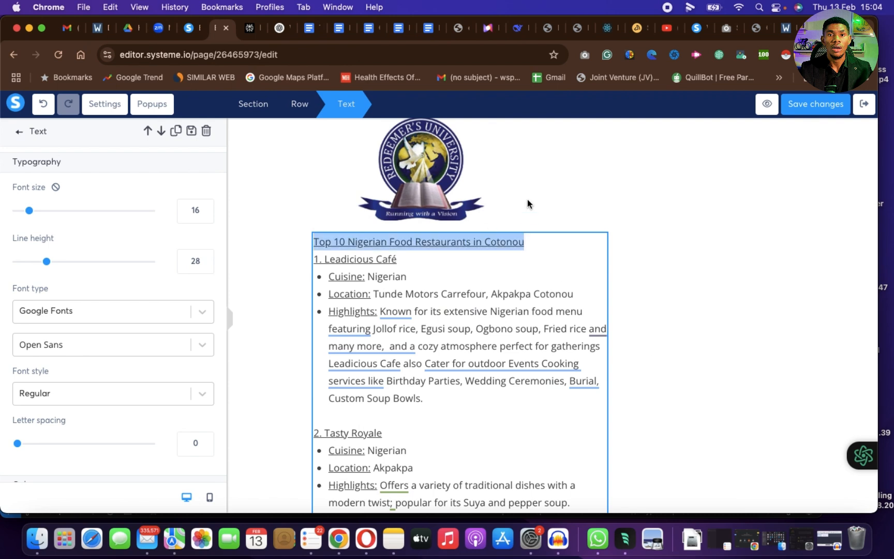
key("super+x")
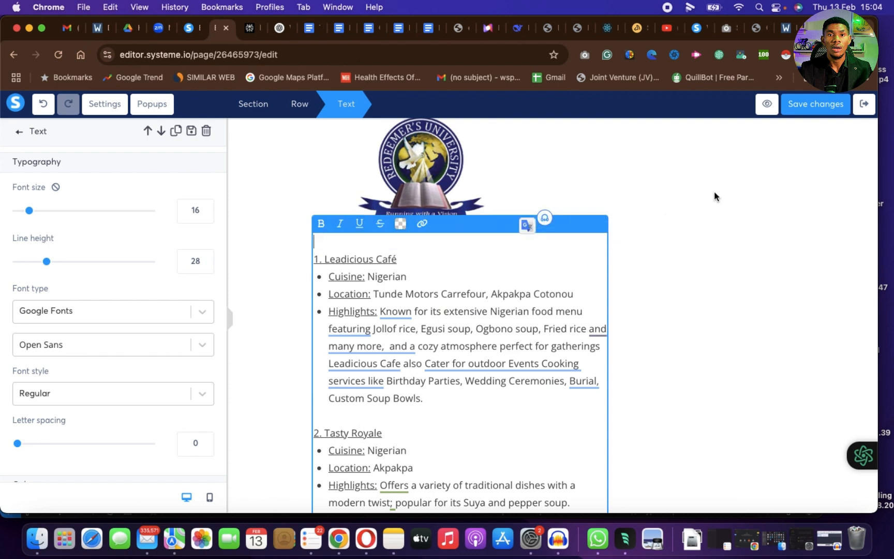
Step: Duplicate the Redeemer's University headline and replace the lower copy's text with the cut line "Top 10 Nigerian Food Restaurants in Cotonou"
left_click(450, 211)
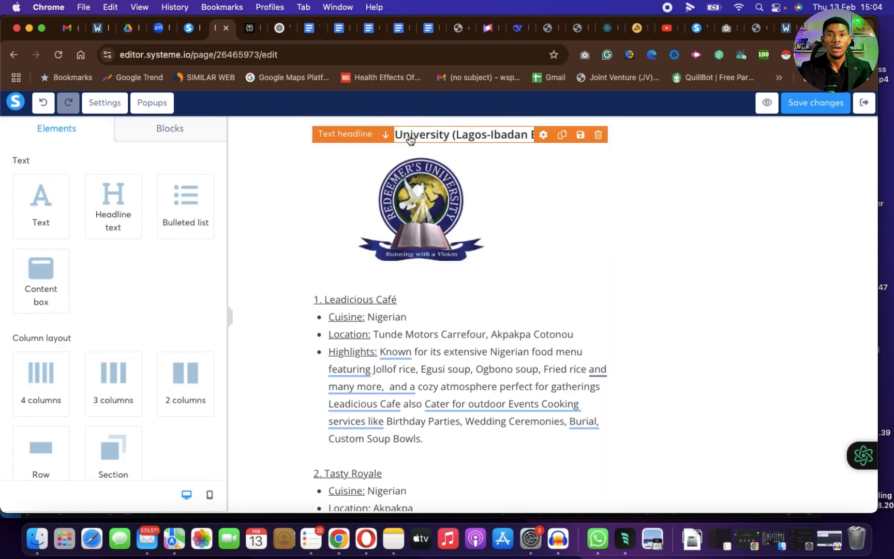
left_click(561, 136)
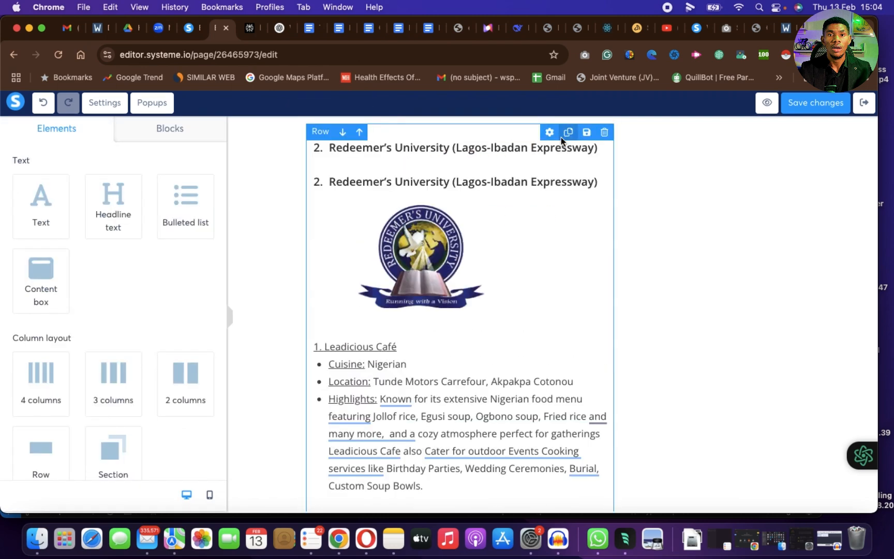
triple_click(475, 185)
key("super+v")
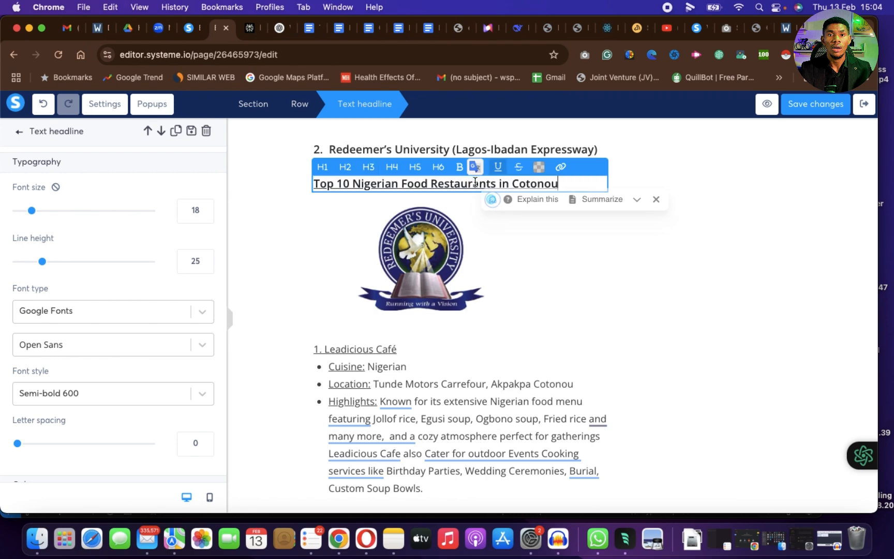
left_click(668, 173)
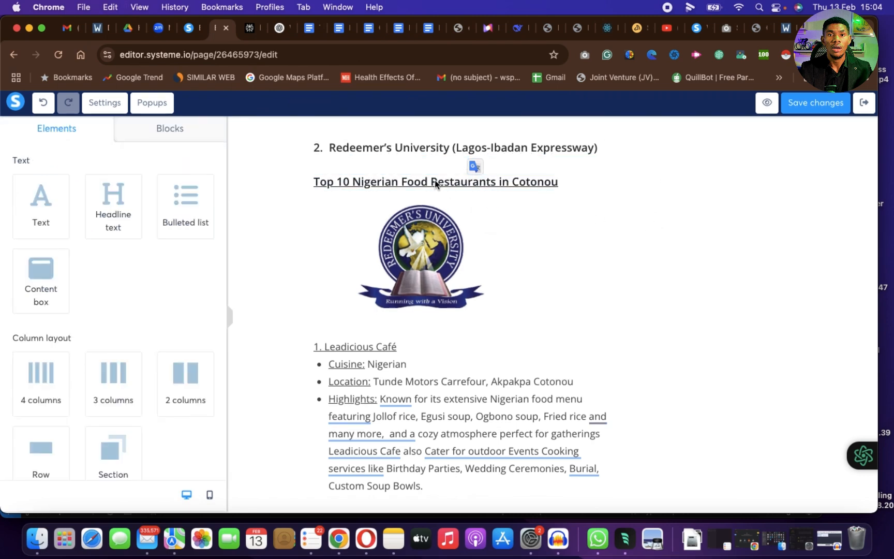
Step: Try to move the "Top 10 Nigerian Food Restaurants in Cotonou" headline below the Redeemer's University logo, check the surrounding sections, and undo the change
mouse_move(435, 184)
left_mouse_down()
mouse_move(419, 333)
mouse_move(404, 331)
mouse_move(400, 314)
left_mouse_up()
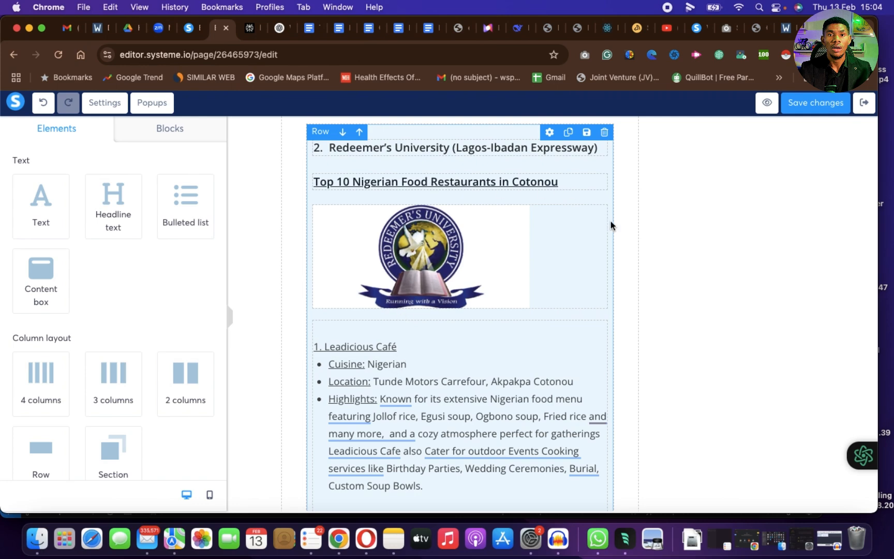
scroll(499, 238, "up", 1)
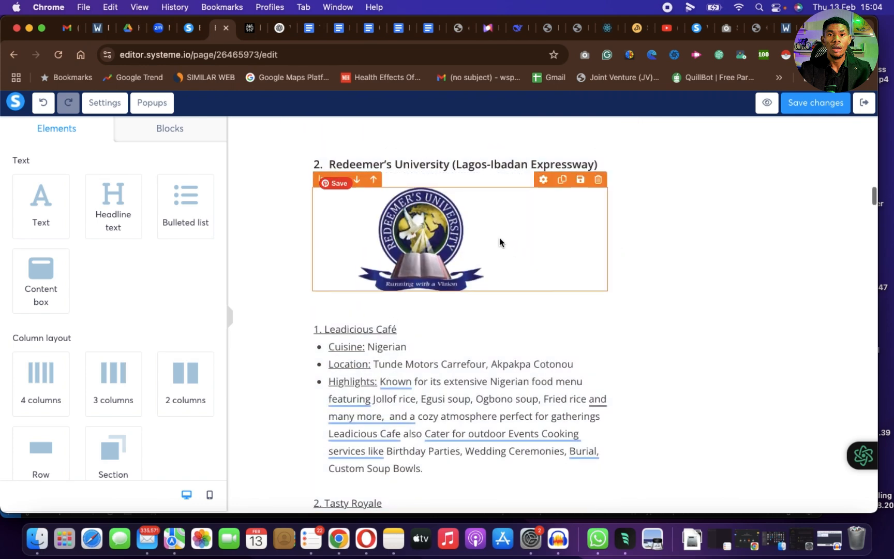
scroll(499, 242, "up", 1)
left_click(495, 266)
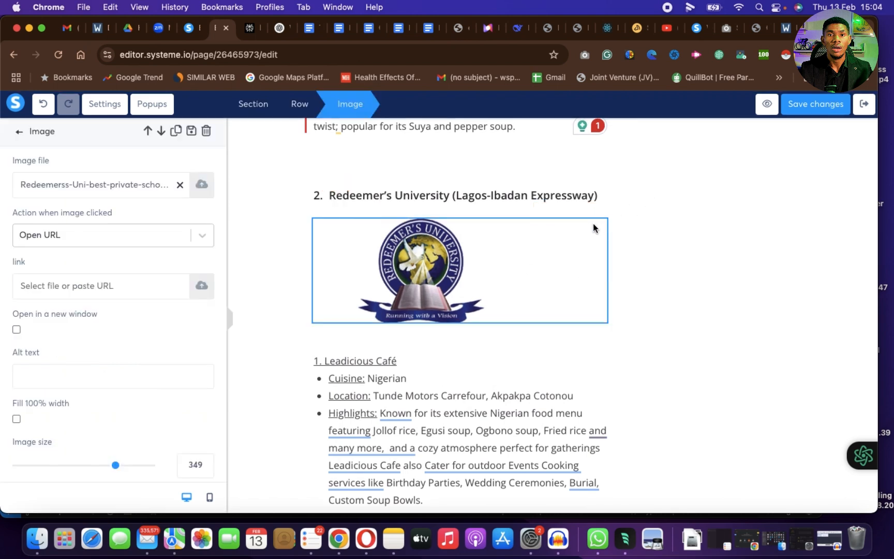
scroll(574, 257, "up", 1)
scroll(574, 257, "down", 1)
scroll(574, 257, "up", 1)
scroll(574, 257, "down", 1)
scroll(574, 257, "up", 1)
left_click(673, 339)
scroll(673, 339, "down", 10)
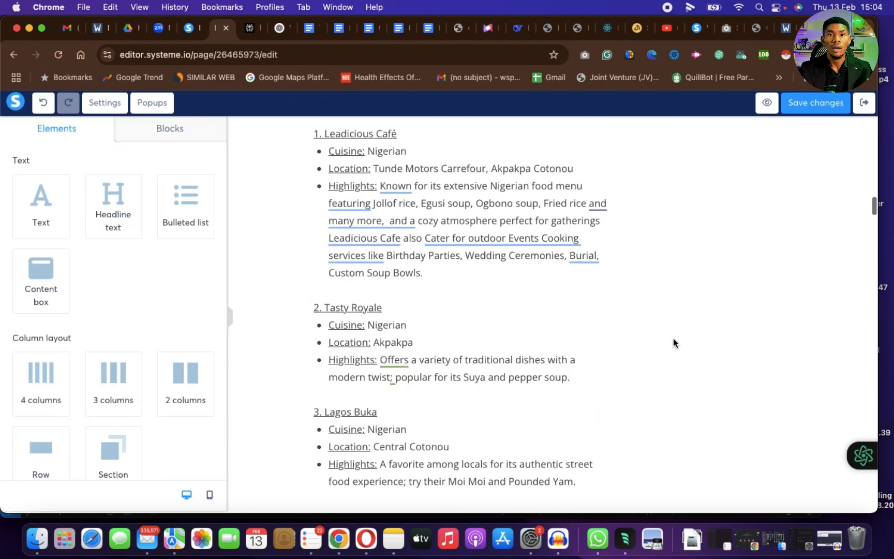
scroll(673, 338, "up", 3)
scroll(673, 337, "up", 8)
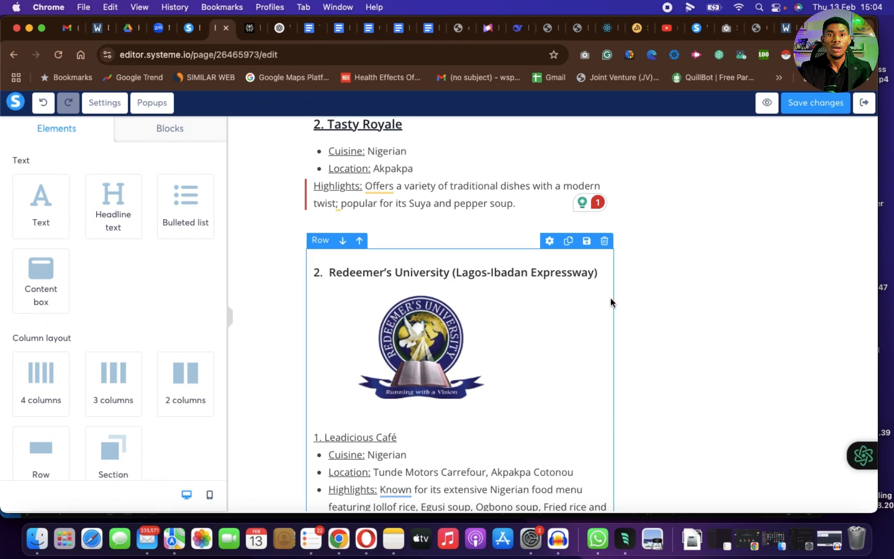
key("super+z")
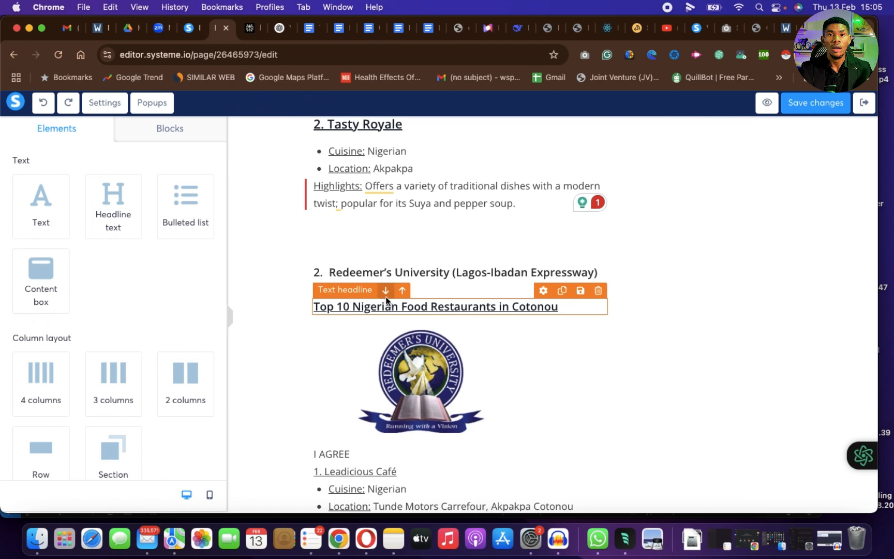
Step: Move the "Top 10 Nigerian Food Restaurants in Cotonou" and Redeemer's University headlines down below the Redeemer's University logo
left_click(385, 291)
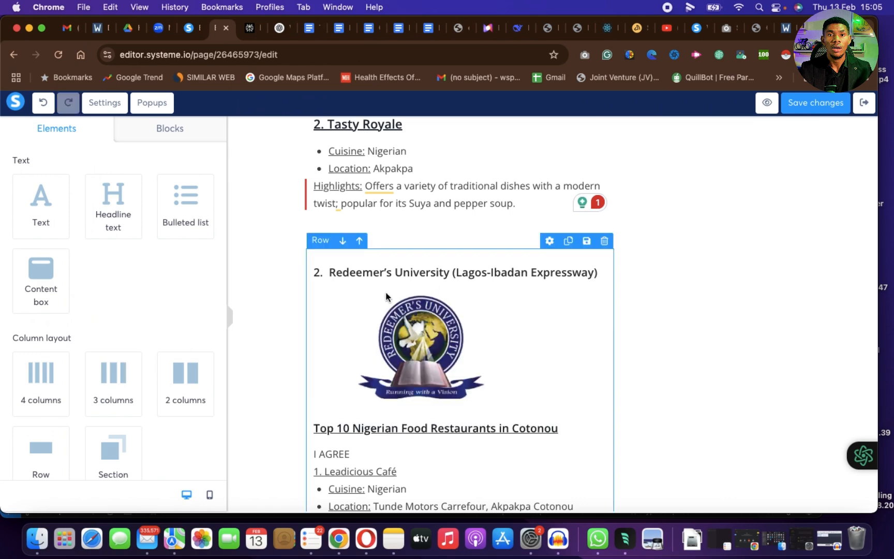
left_click(386, 256)
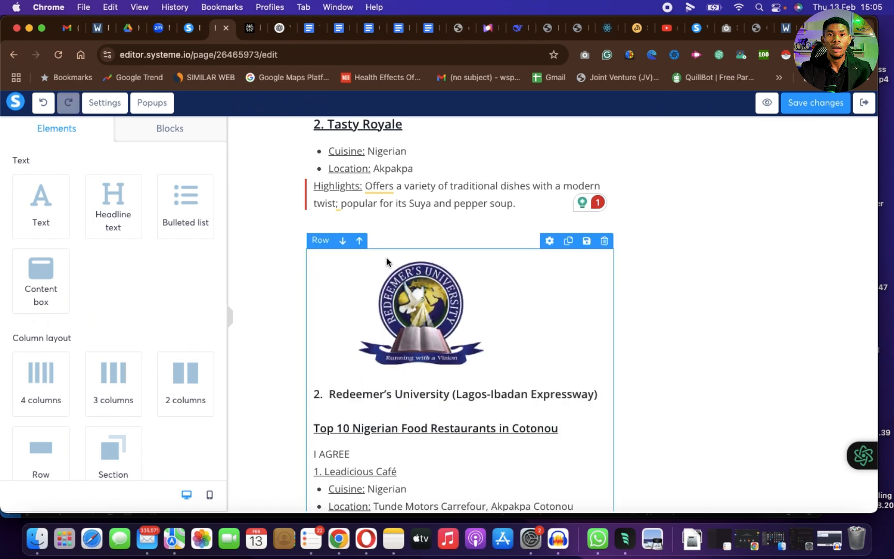
scroll(361, 432, "down", 5)
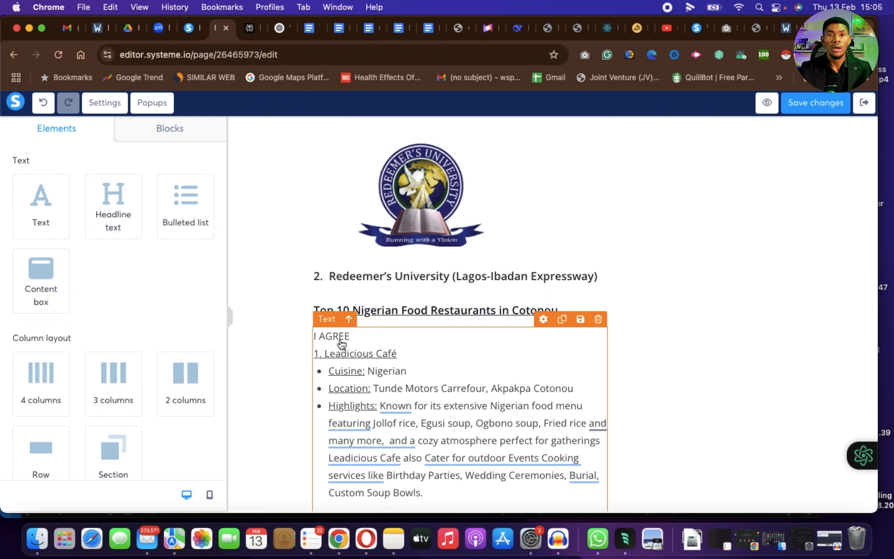
Step: Review the headings and spacing of the pasted restaurant sections and the following American University of Nigeria section
left_click(384, 378)
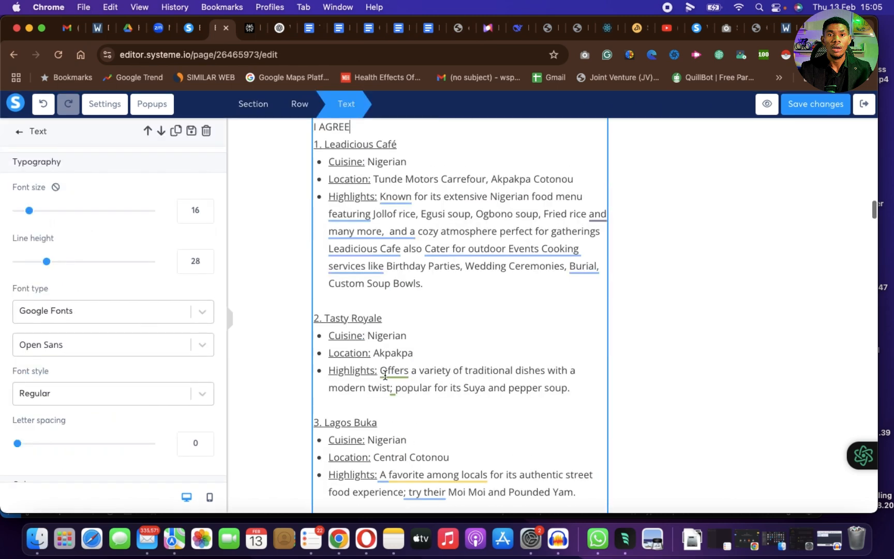
scroll(384, 376, "down", 2)
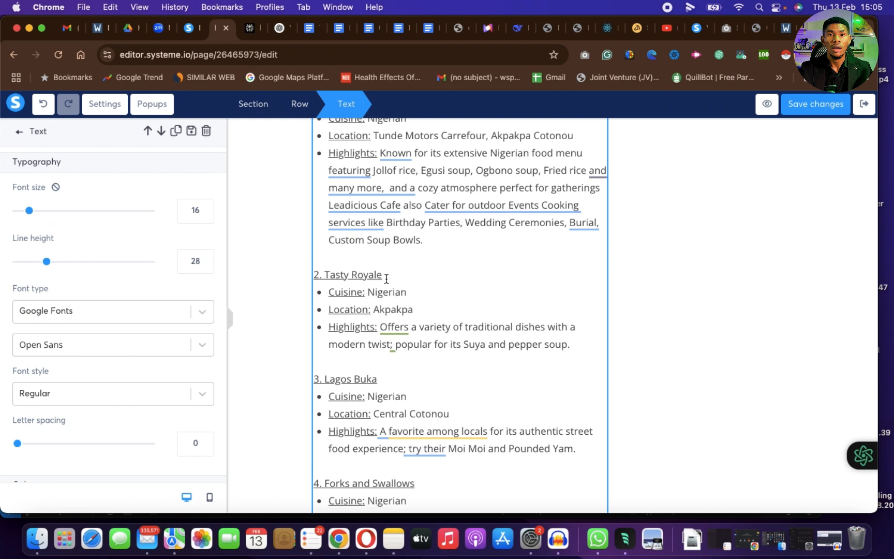
left_click_drag(386, 278, 309, 280)
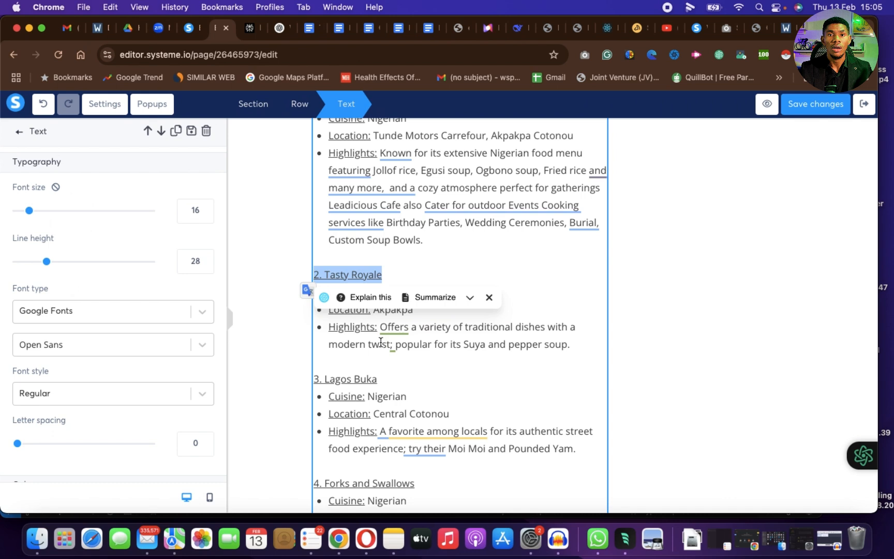
scroll(383, 383, "down", 10)
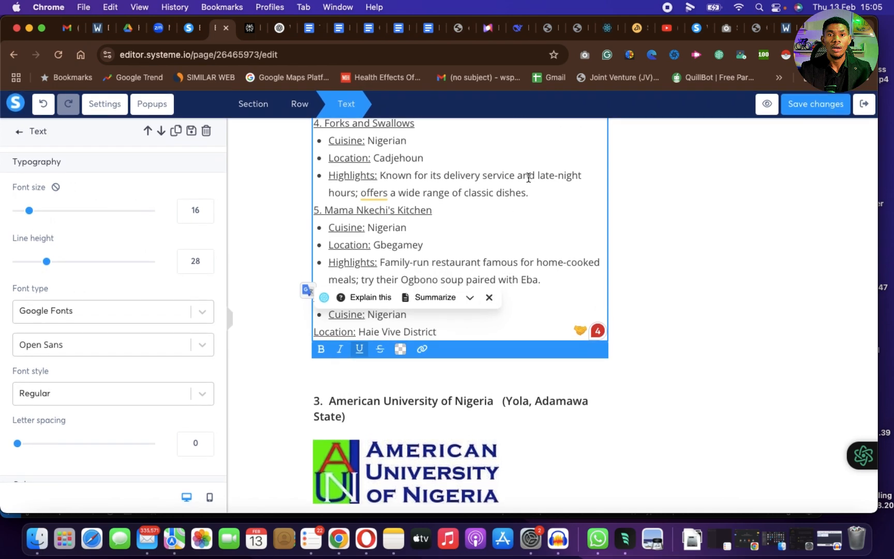
scroll(524, 176, "up", 8)
scroll(528, 178, "down", 12)
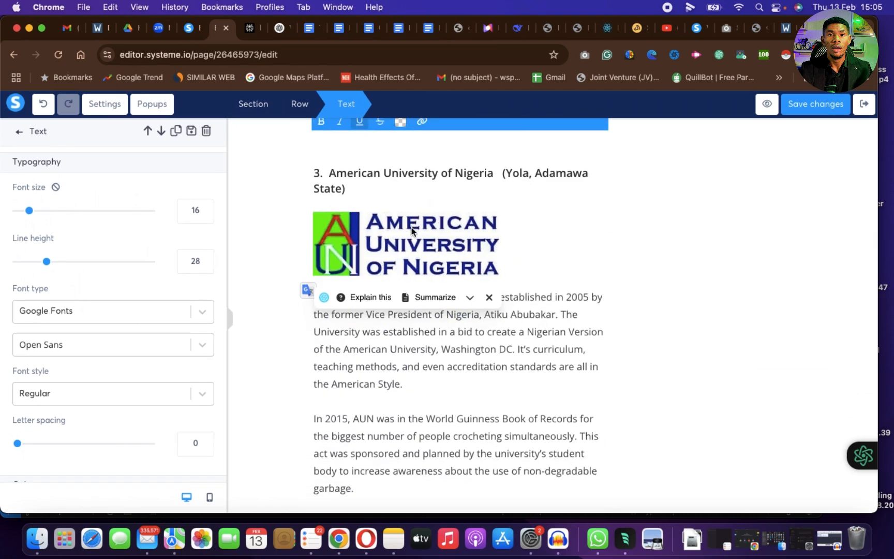
key("Escape")
left_click(436, 355)
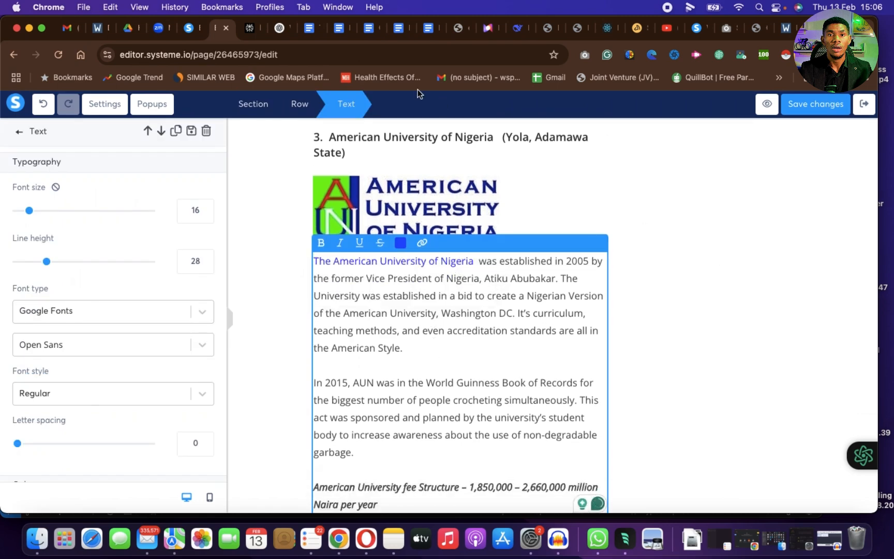
Step: Switch to the editor of the "TEF Canada Scoring Guide 2024" post and exit it to the beninfo247 blog posts list
left_click(193, 31)
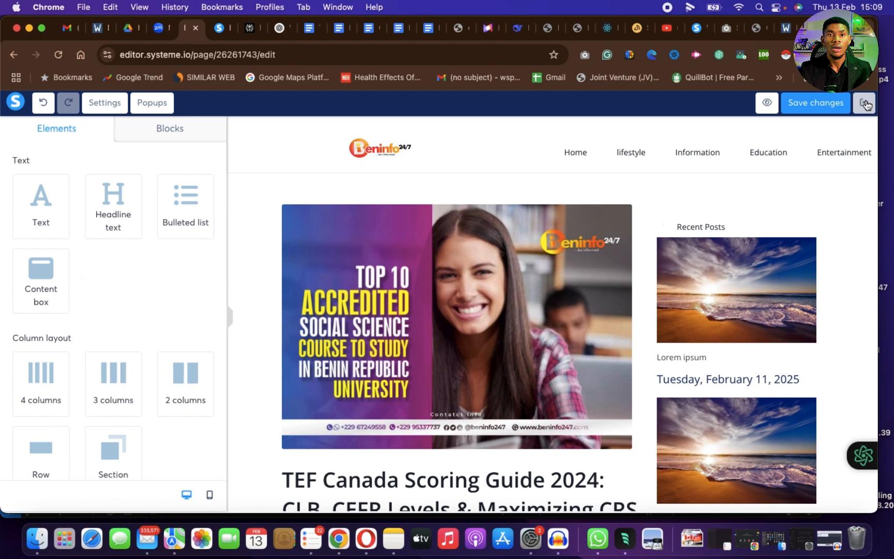
left_click(866, 105)
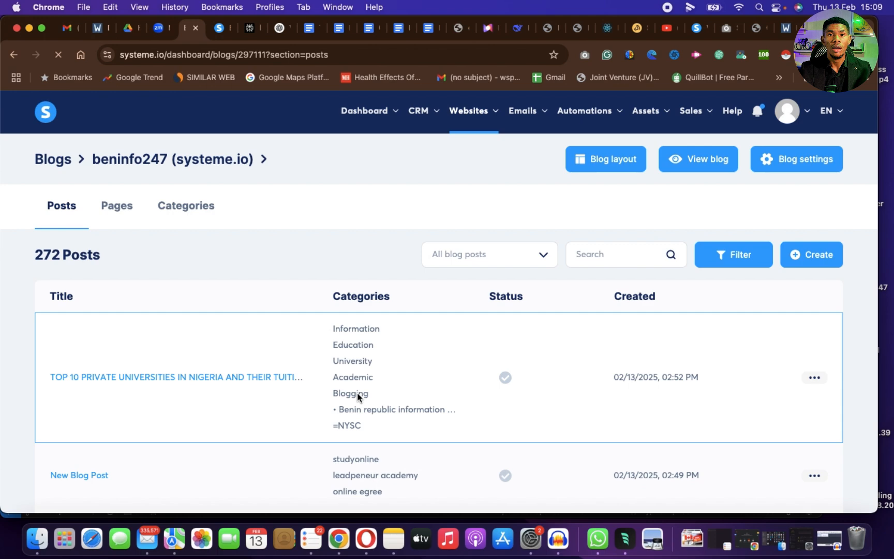
Step: Open the settings of the "TEF Canada Scoring Guide 2024" post and remove its current image
scroll(357, 392, "down", 5)
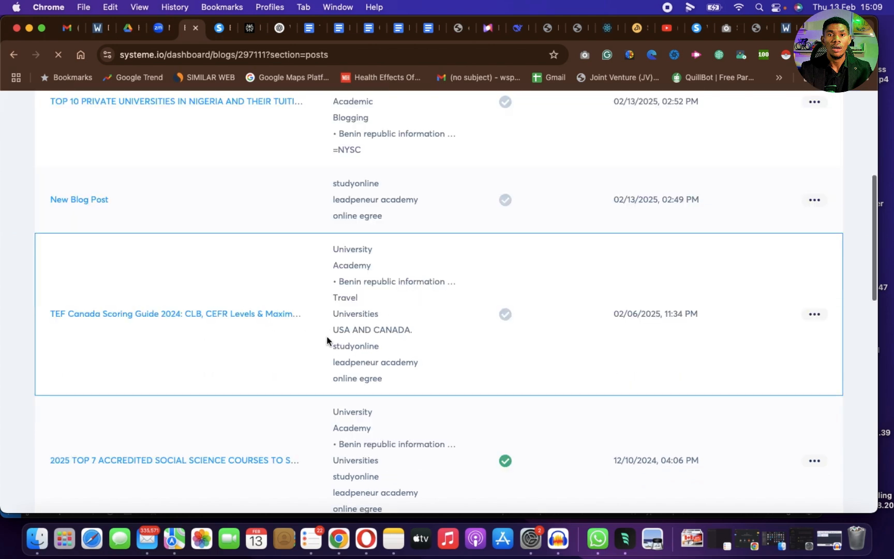
left_click(815, 315)
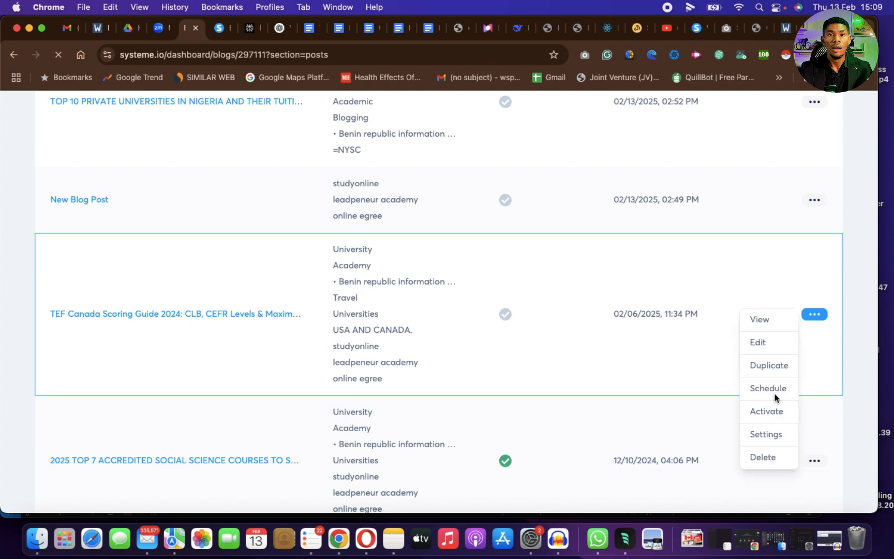
left_click(766, 435)
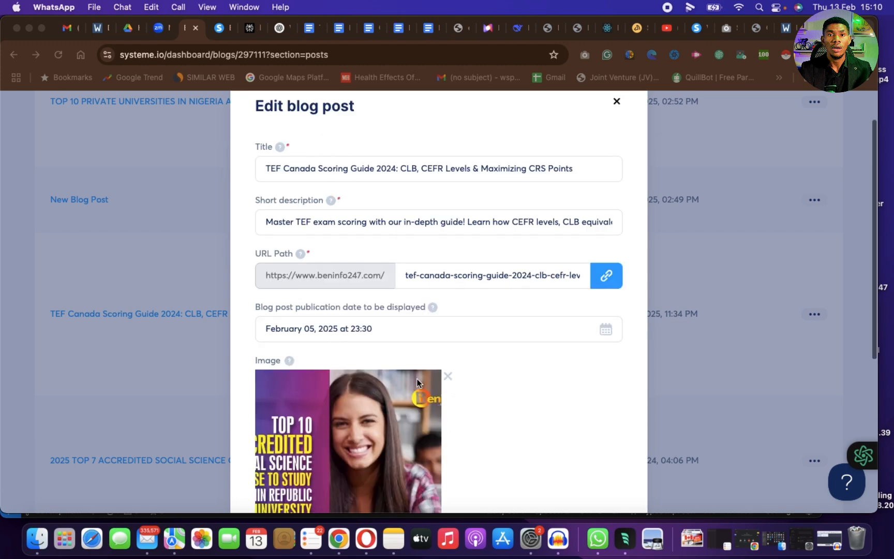
scroll(353, 382, "down", 4)
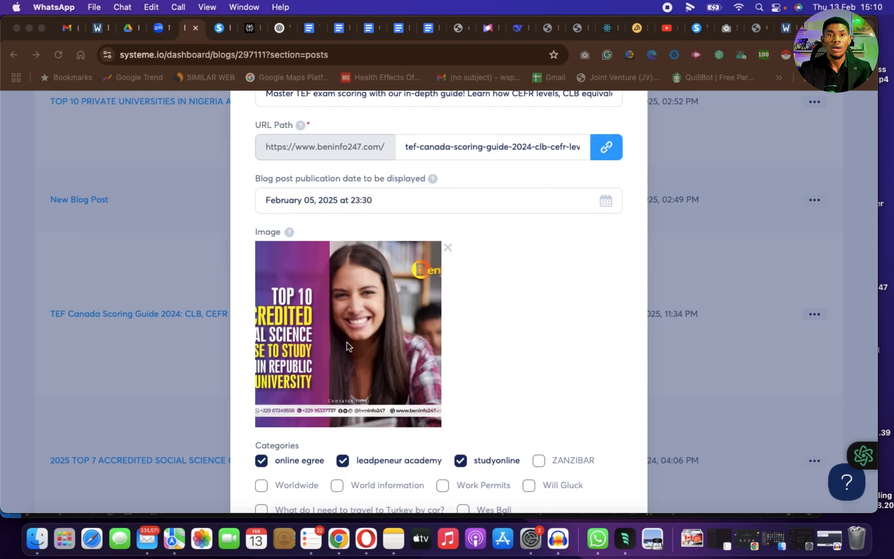
left_click(449, 247)
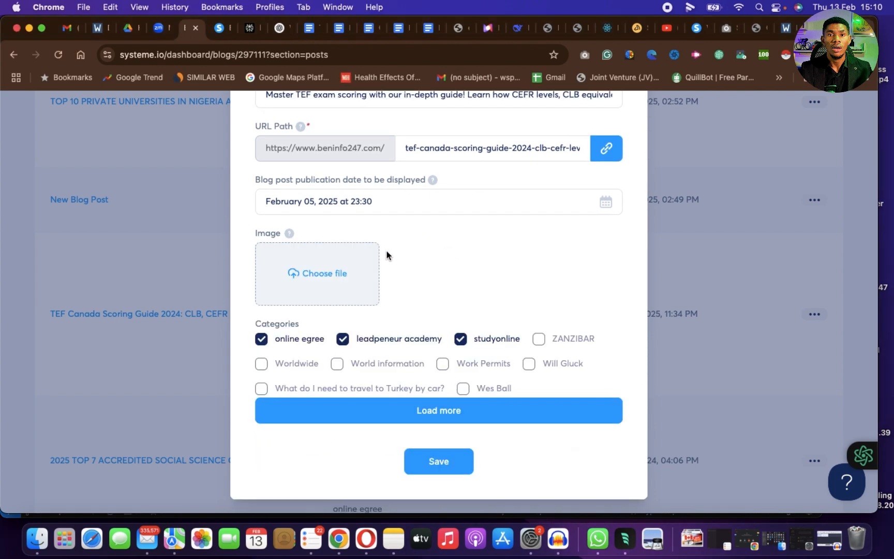
Step: Start choosing a new post image and rename "WhatsApp Image 2025-02-07 at 11.48.03 (1).jpeg" in Downloads as "Tef canada exams pre 2025.jpeg"
left_click(315, 272)
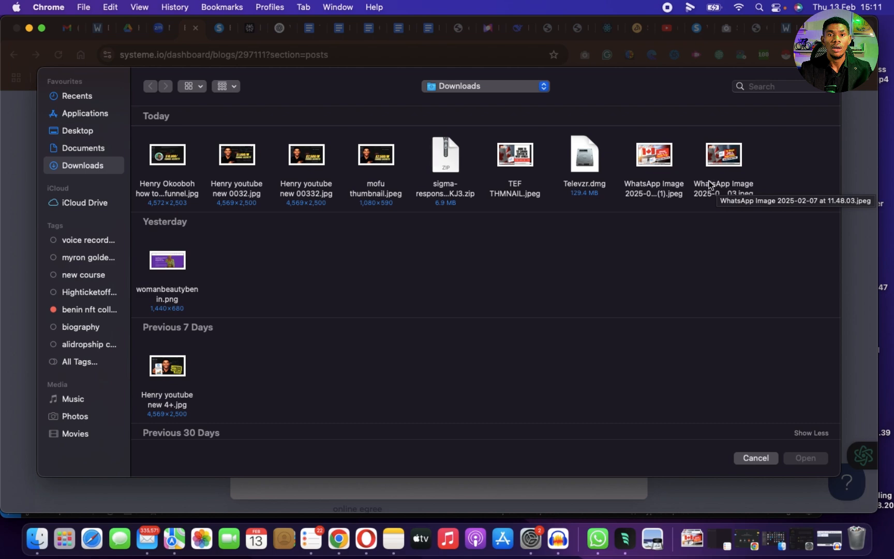
right_click(655, 185)
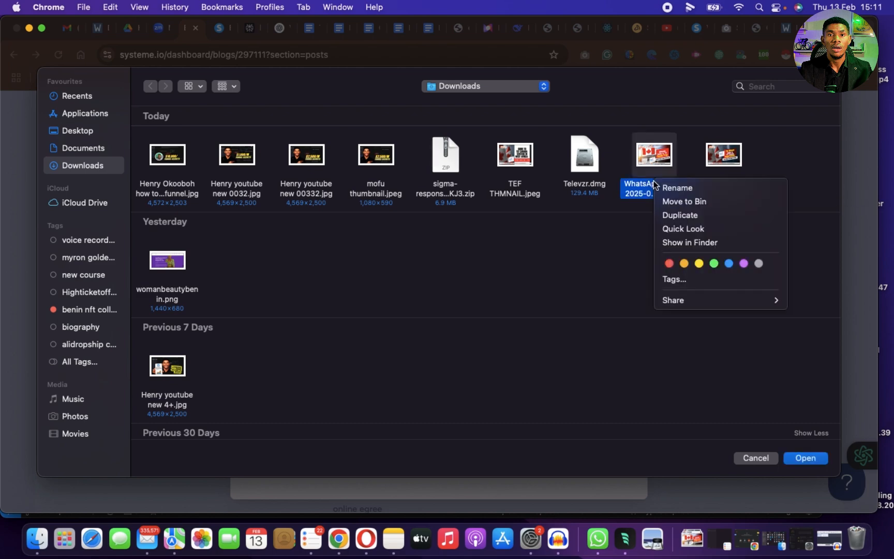
left_click(680, 187)
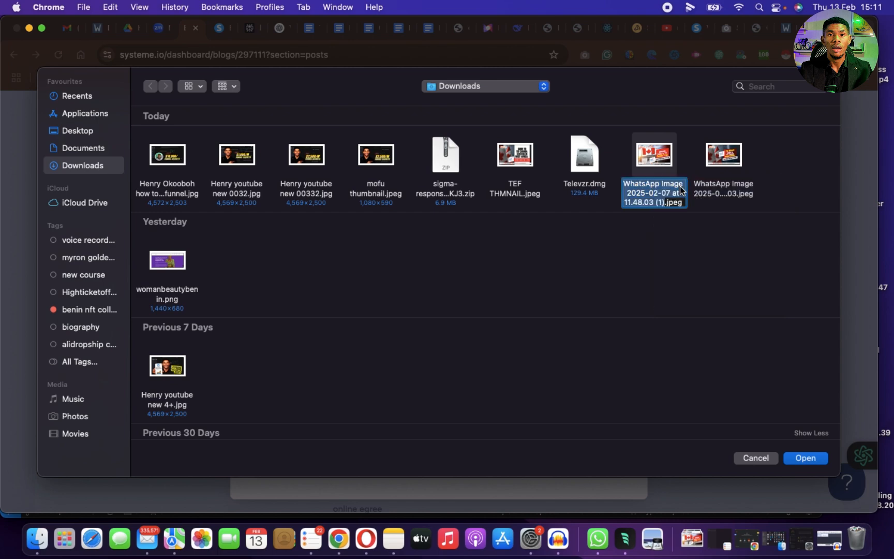
type("Tef canada exams p")
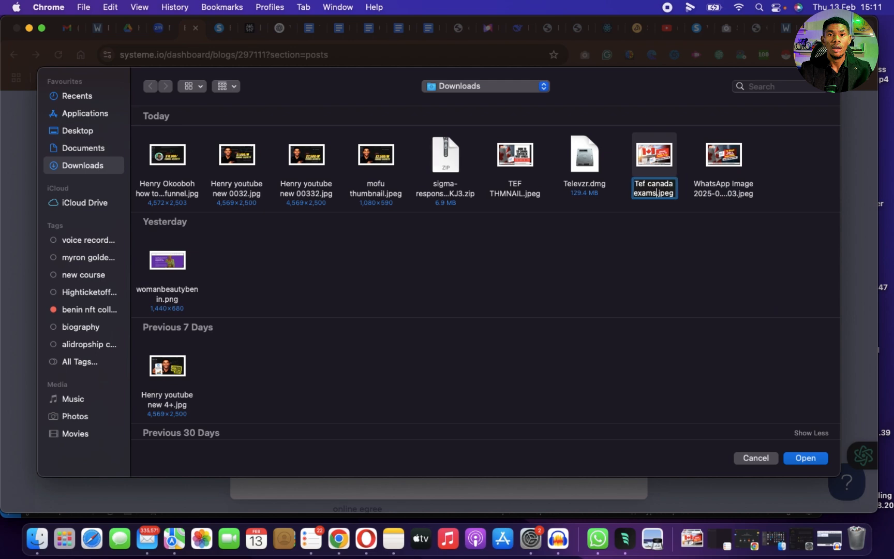
type("re")
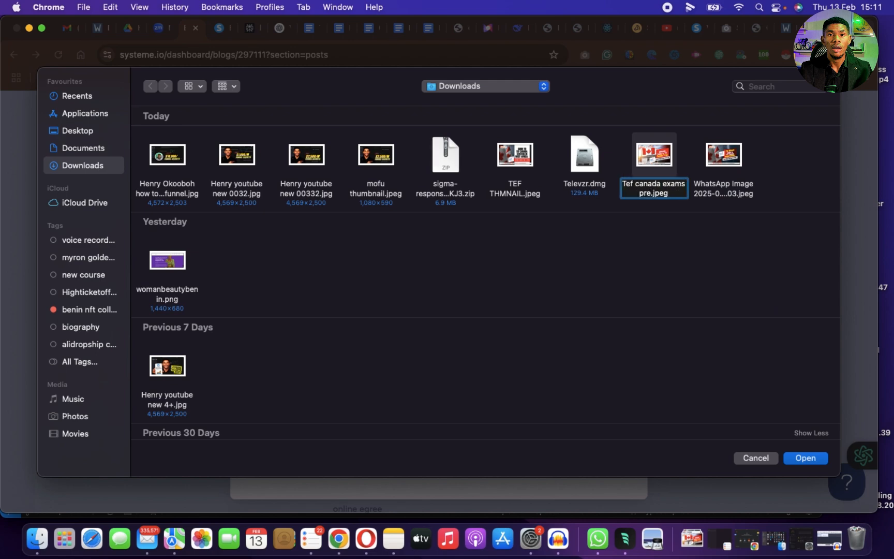
type(" 2025")
key("Return")
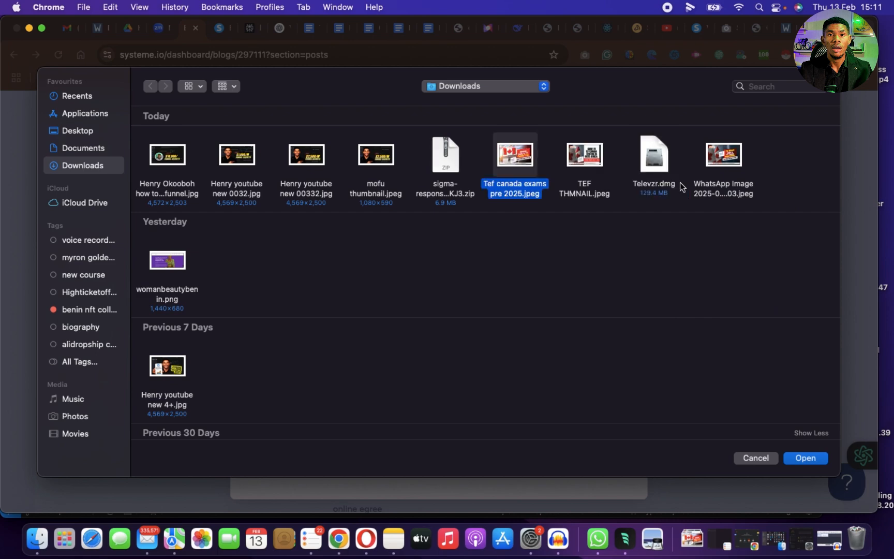
Step: Upload "Tef canada exams pre 2025.jpeg" as the post's image, positioning the crop over the flag and title text
left_click(813, 457)
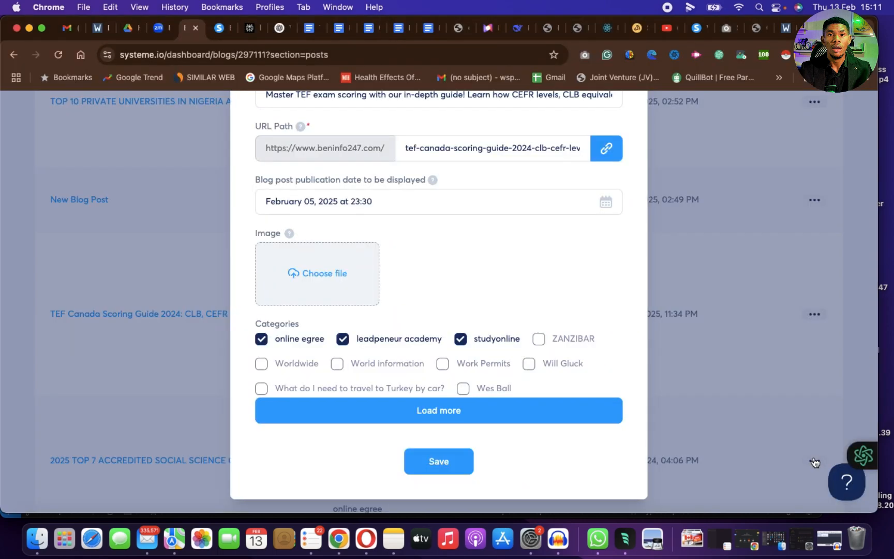
mouse_move(496, 296)
left_mouse_down()
mouse_move(508, 295)
mouse_move(456, 292)
mouse_move(492, 295)
left_mouse_up()
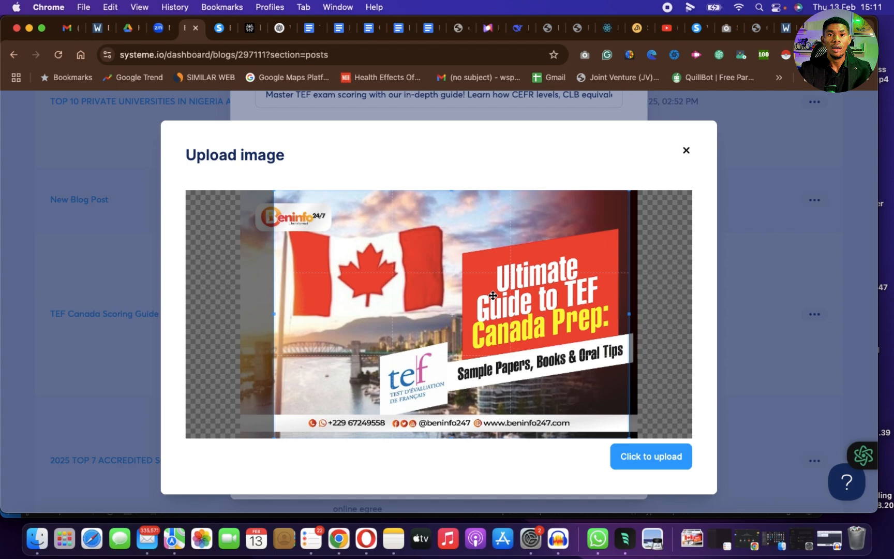
left_click(649, 466)
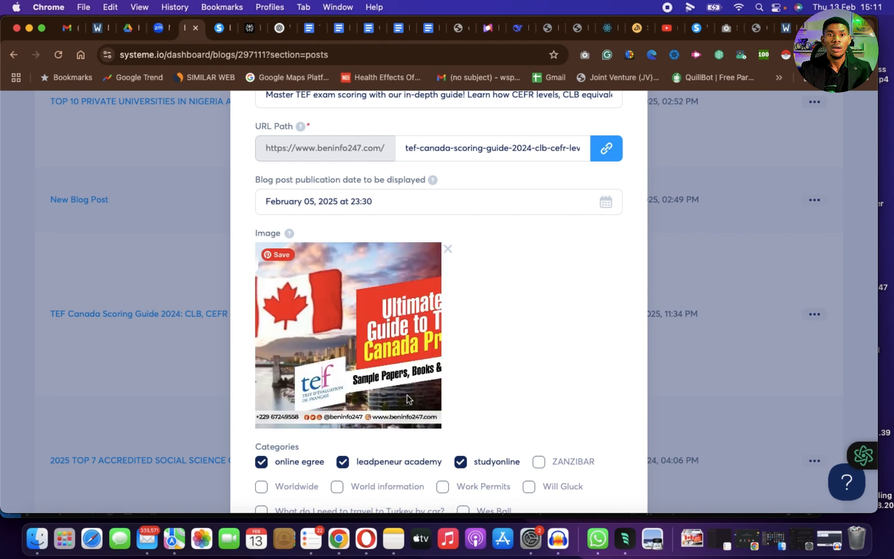
Step: Add the Work Permits and Worldwide categories to the TEF Canada post
scroll(403, 449, "down", 3)
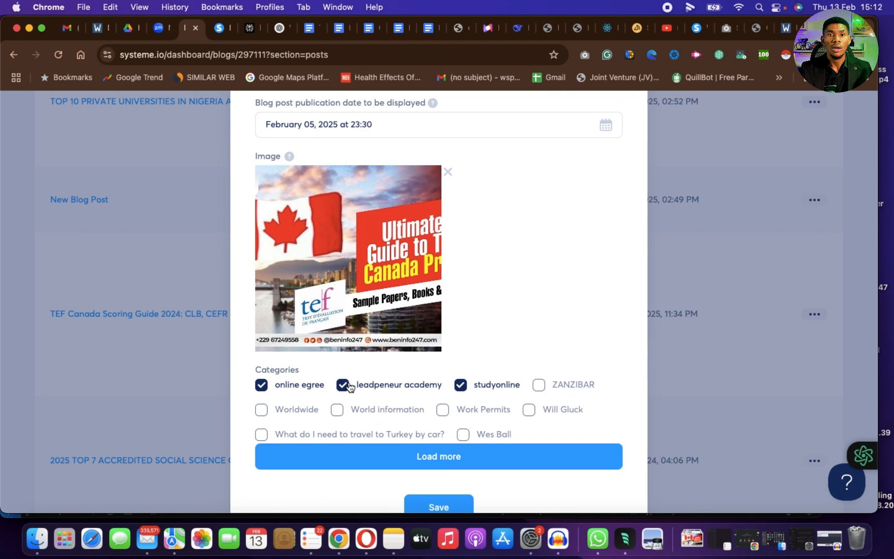
scroll(442, 407, "down", 1)
left_click(443, 394)
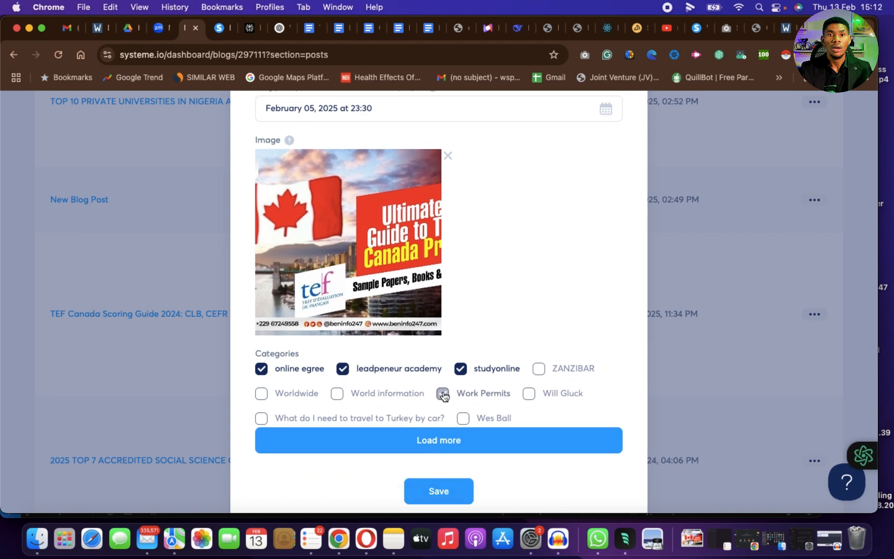
left_click(262, 396)
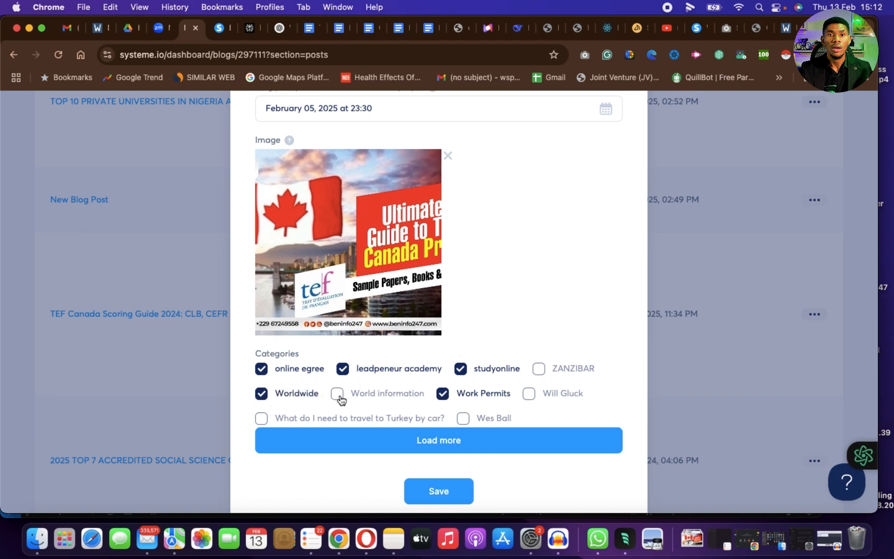
Step: Load more categories, add universities abroad and U.S.A to the TEF Canada post, and save its settings
scroll(487, 401, "down", 1)
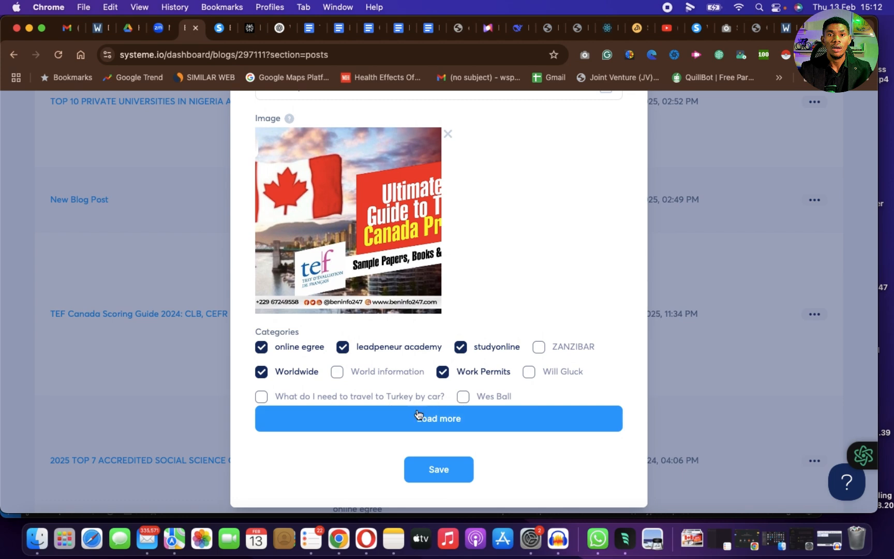
left_click(451, 426)
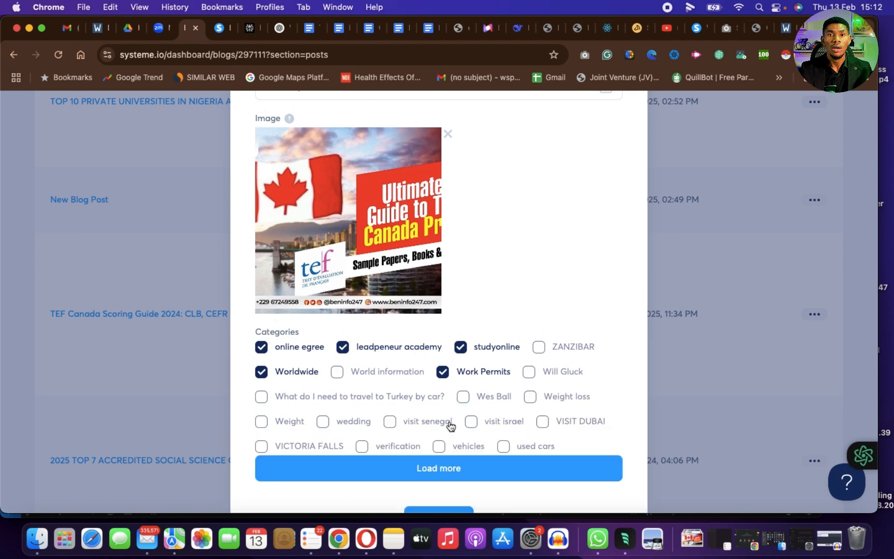
scroll(449, 422, "down", 3)
left_click(442, 402)
scroll(438, 403, "down", 1)
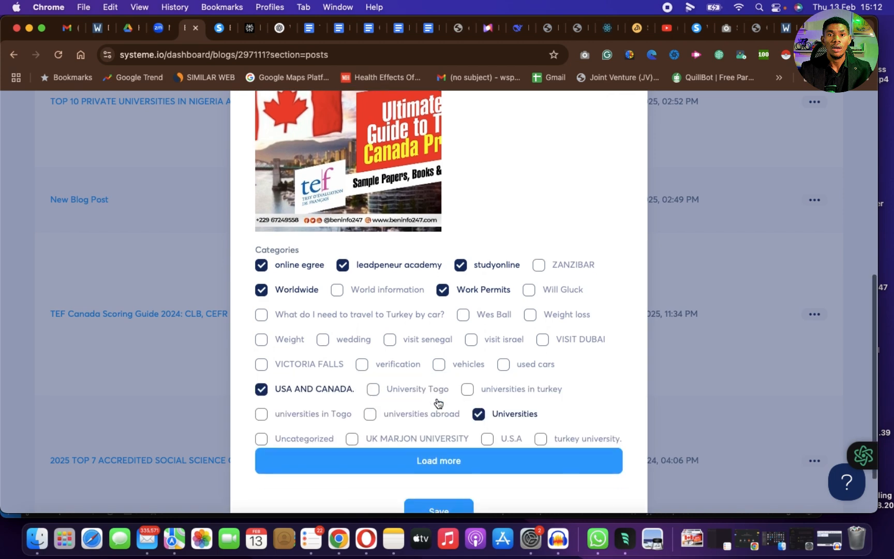
left_click(370, 414)
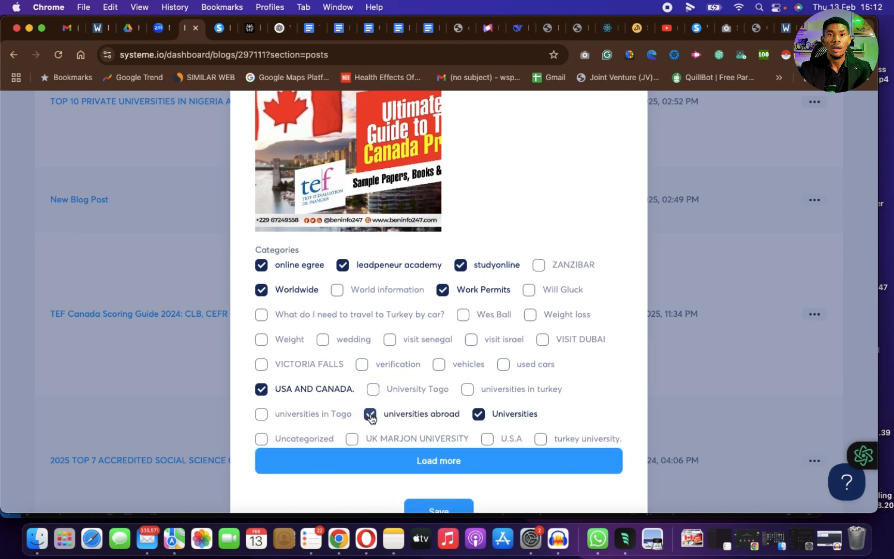
scroll(487, 429, "down", 1)
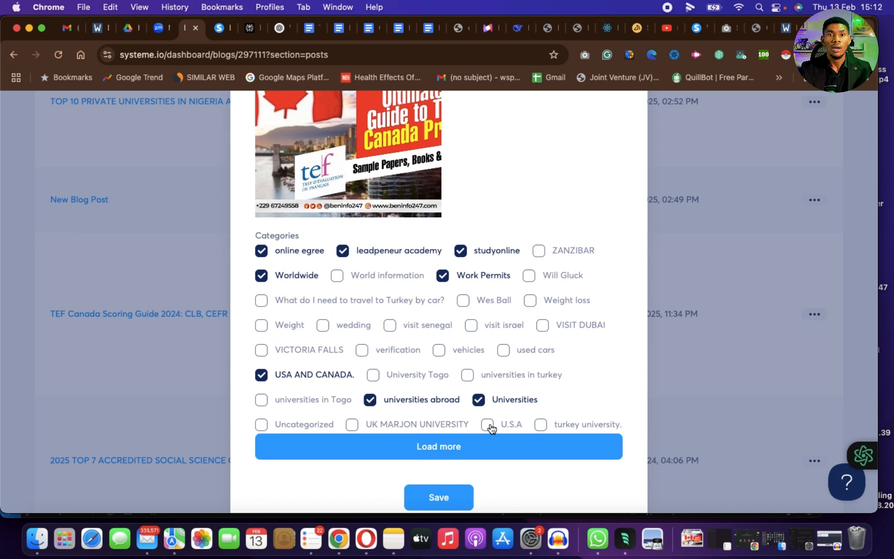
left_click(488, 426)
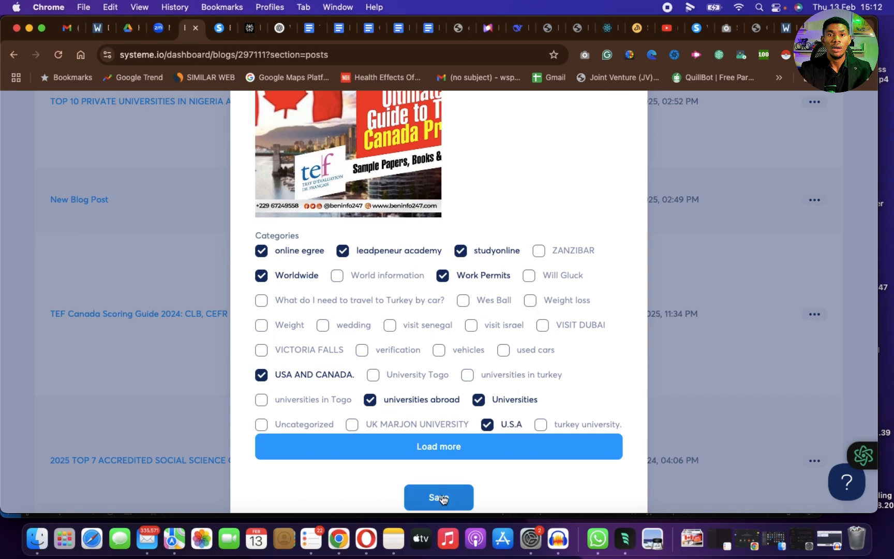
left_click(440, 496)
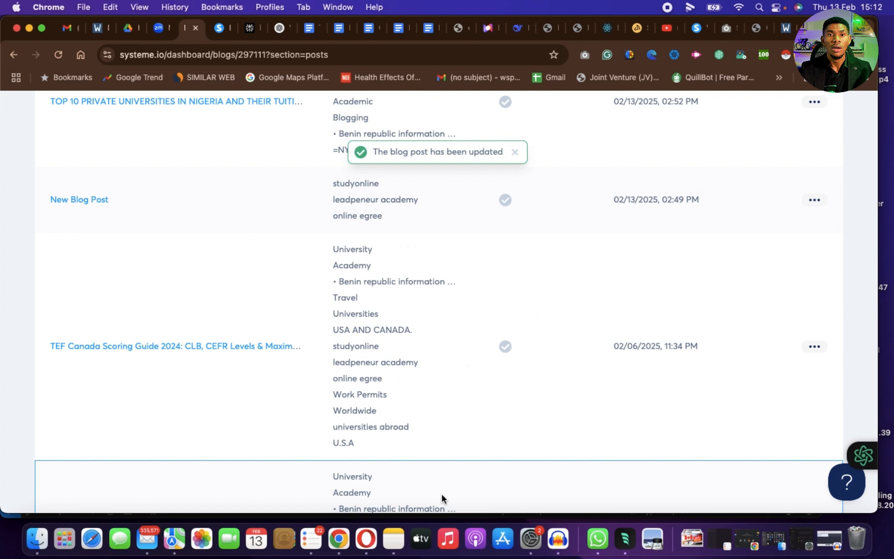
Step: Open the "TEF Canada Scoring Guide 2024" post in the editor and review its cover image, title, categories, table of contents and scoring sections
scroll(442, 499, "up", 4)
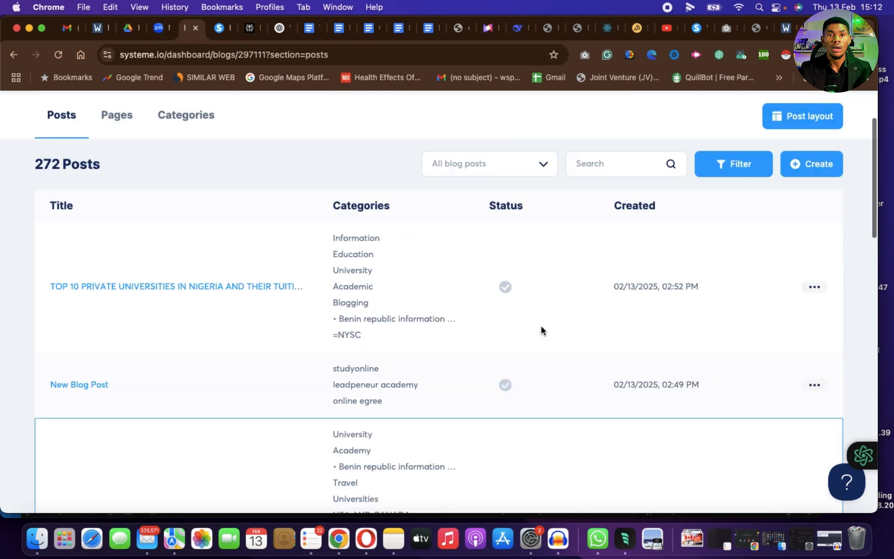
scroll(480, 394, "down", 3)
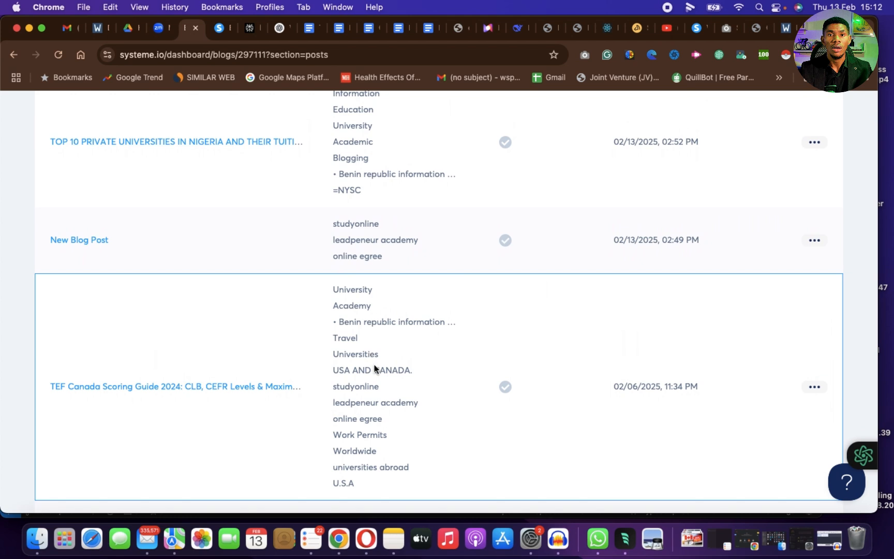
left_click(207, 388)
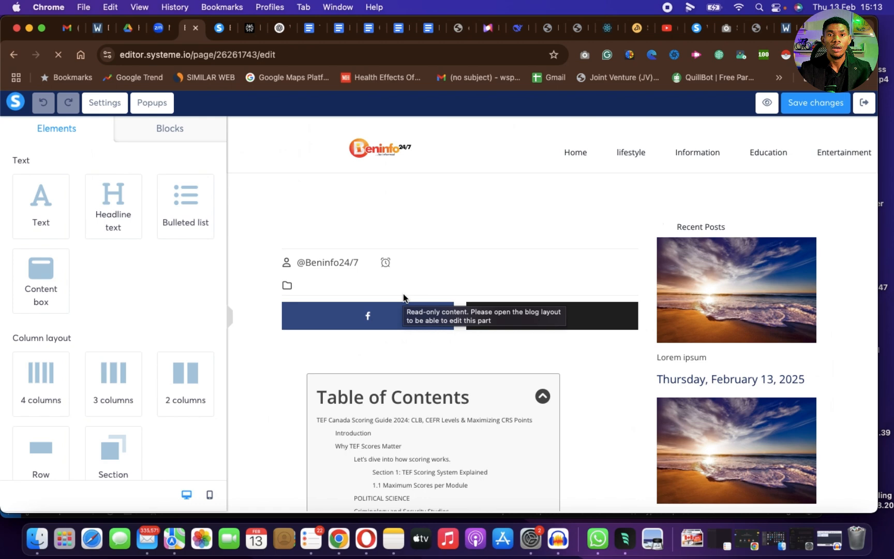
scroll(403, 298, "down", 1)
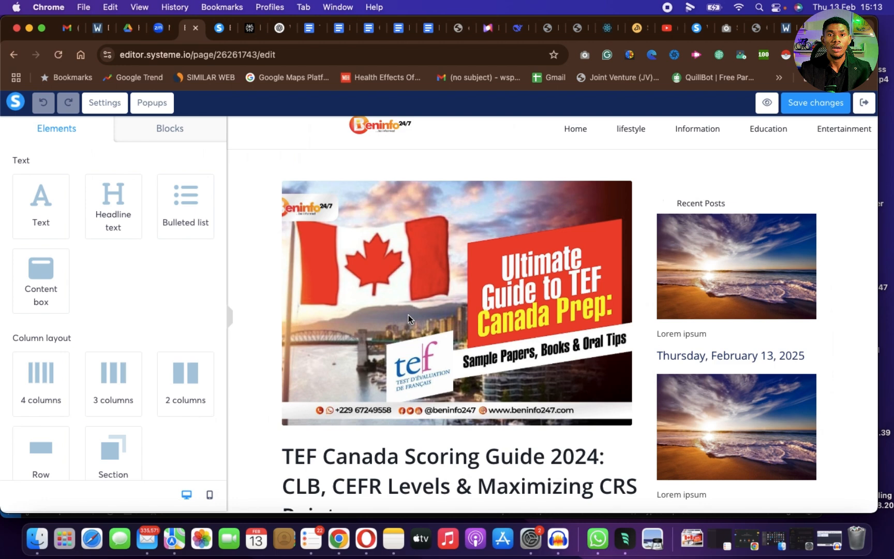
scroll(408, 314, "down", 1)
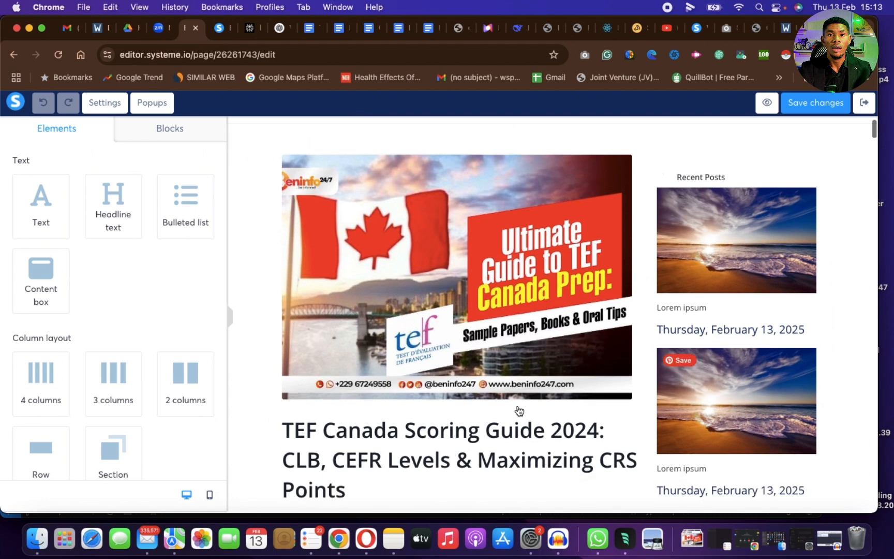
scroll(456, 291, "up", 1)
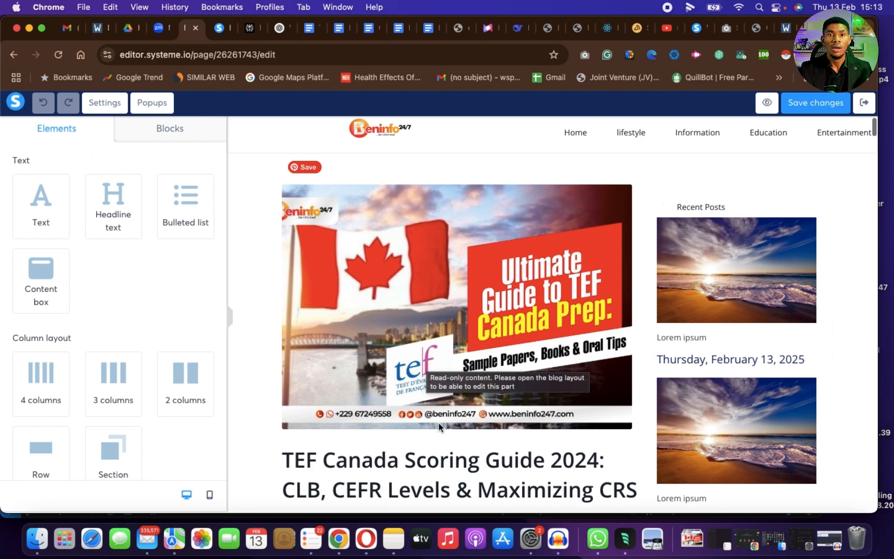
scroll(435, 344, "down", 5)
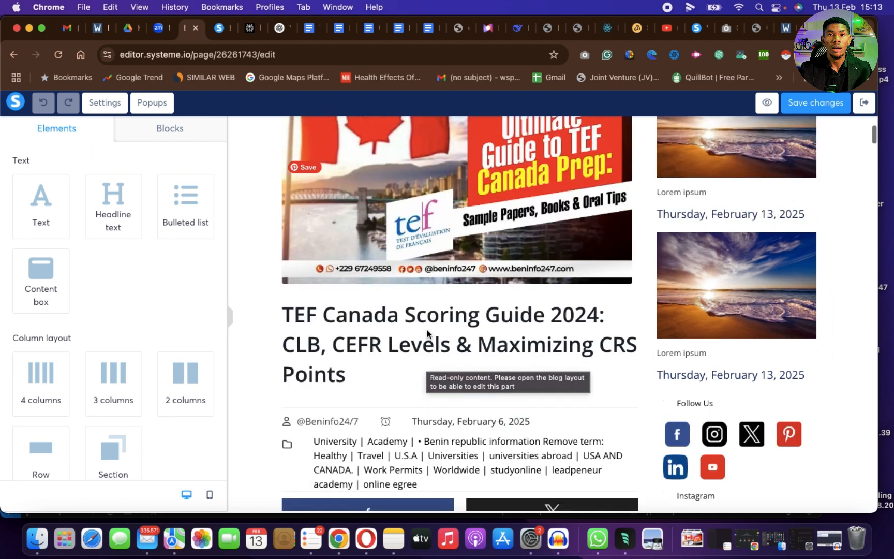
scroll(429, 340, "down", 10)
scroll(392, 344, "up", 7)
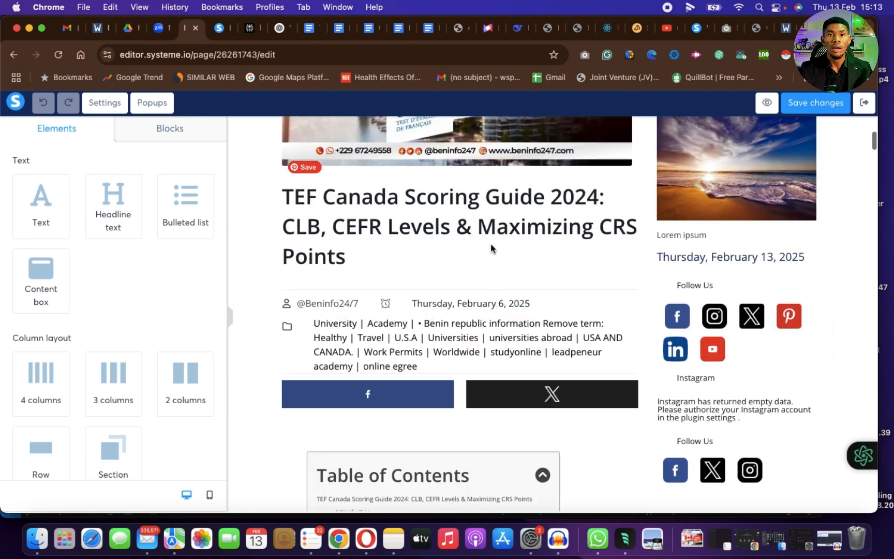
scroll(460, 332, "down", 10)
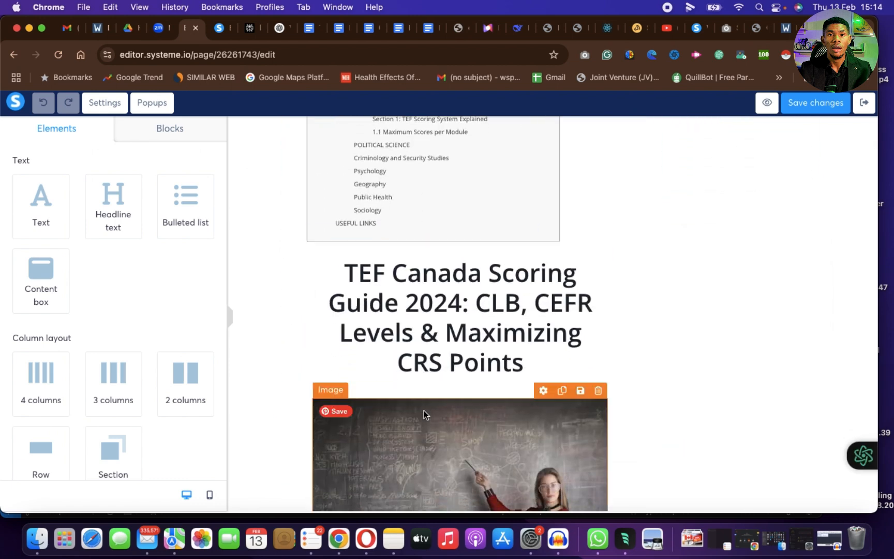
scroll(424, 410, "down", 10)
scroll(429, 370, "down", 10)
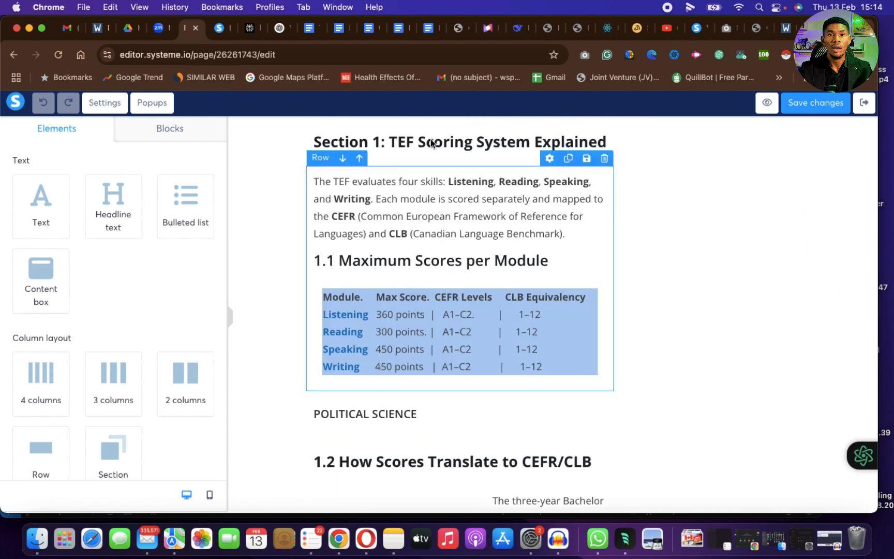
scroll(415, 164, "up", 1)
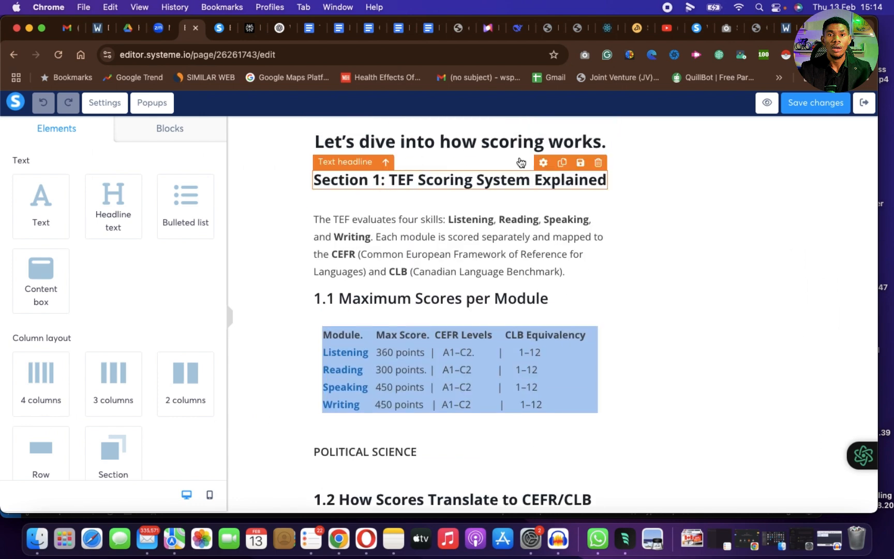
Step: Examine the TEF Canada post below the scoring table for leftover content, including the Political Science and Criminology and Security Studies sections
scroll(422, 303, "down", 4)
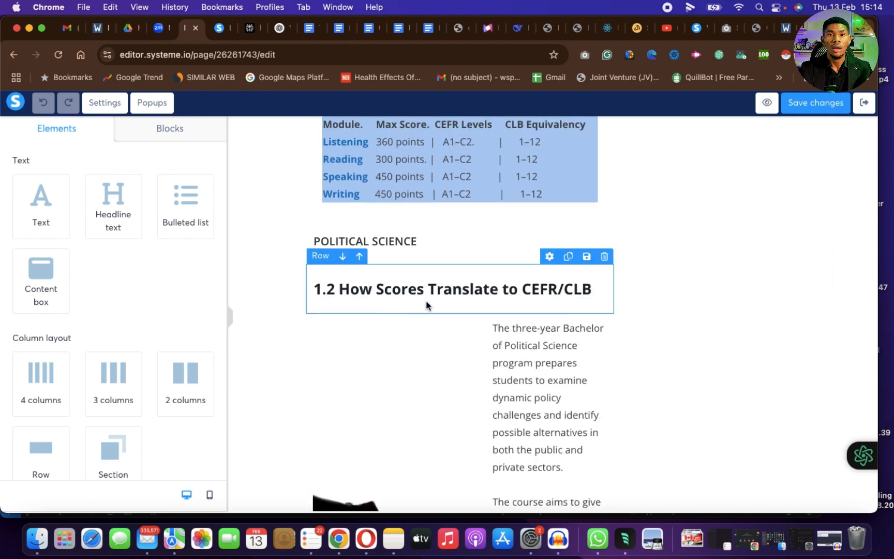
scroll(528, 409, "down", 3)
scroll(564, 418, "down", 8)
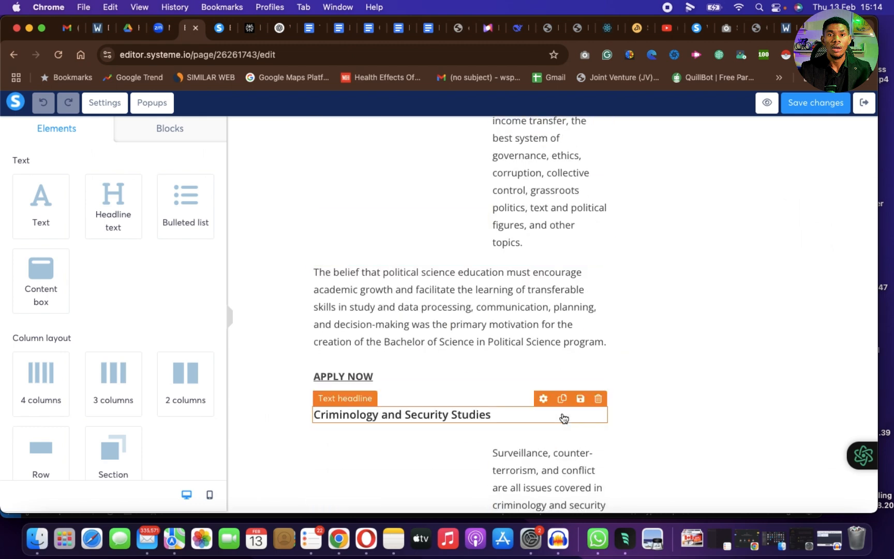
scroll(564, 419, "up", 10)
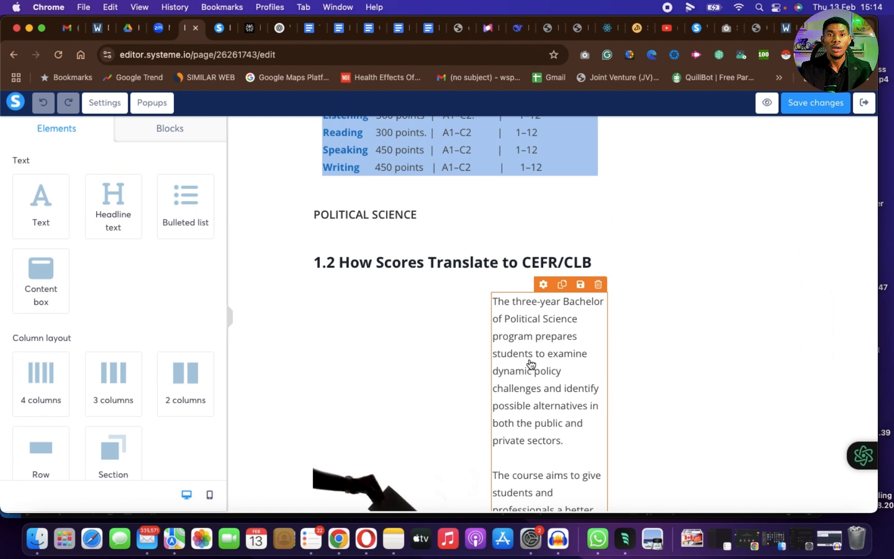
left_click(429, 31)
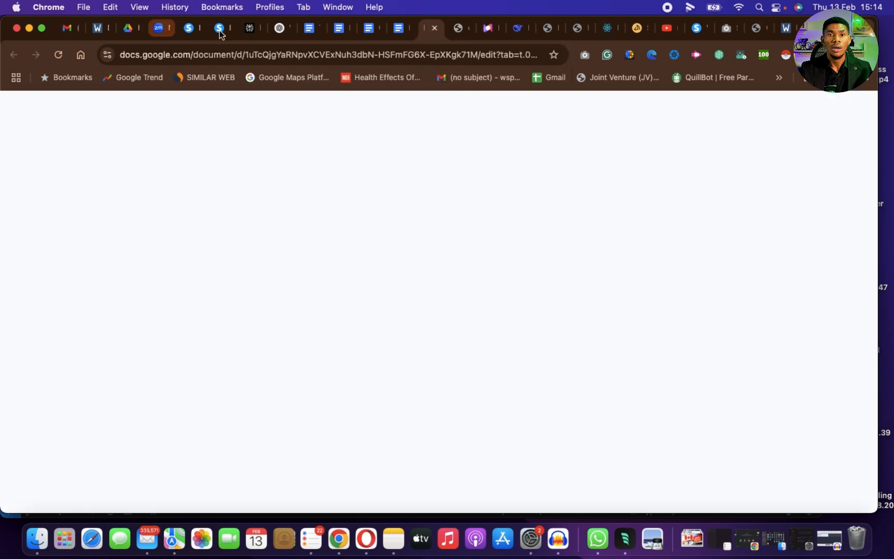
left_click(189, 29)
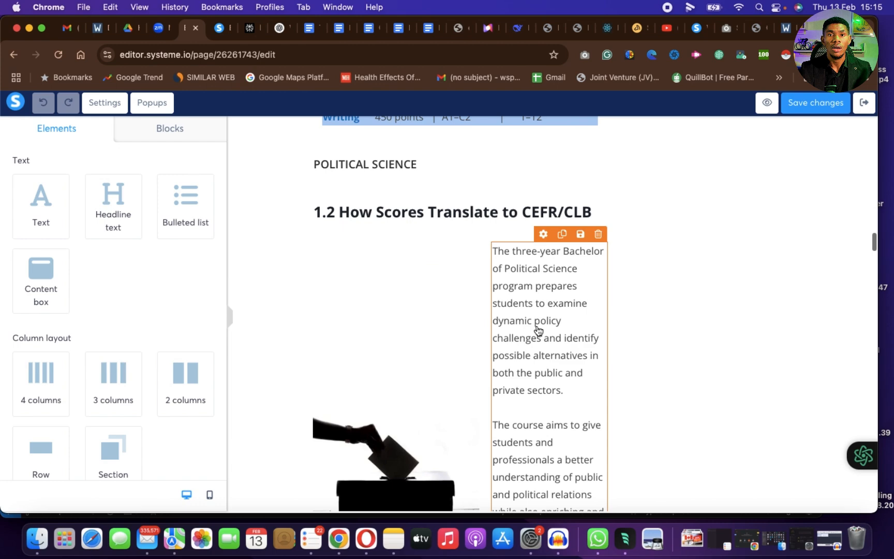
left_click(538, 330)
scroll(537, 326, "down", 10)
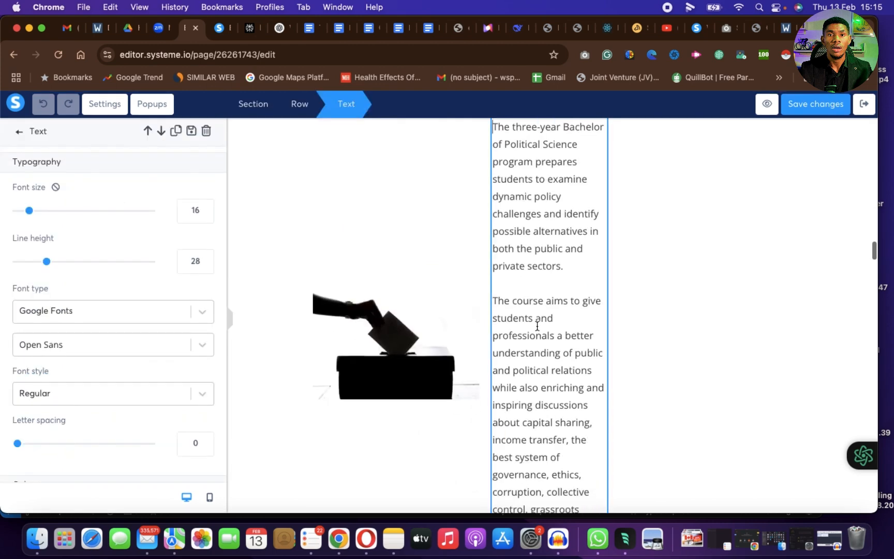
scroll(537, 325, "down", 5)
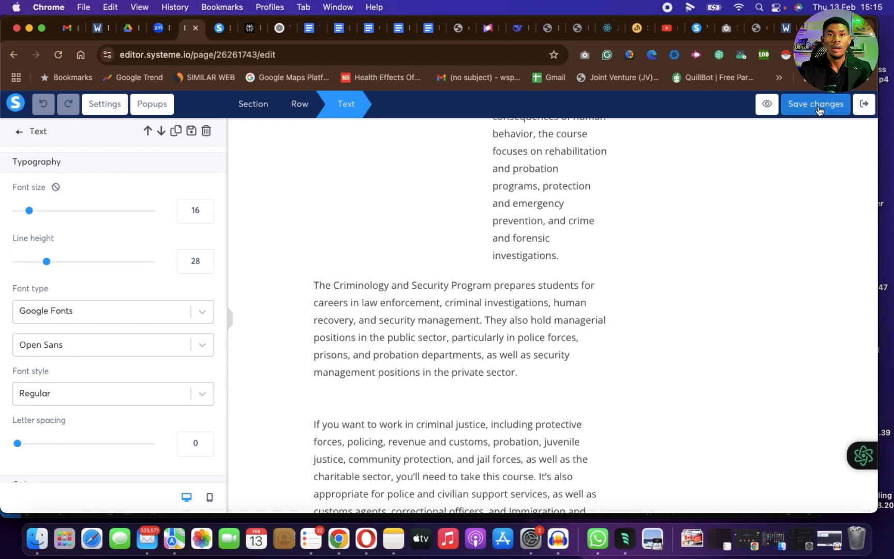
Step: Save the changes to the TEF Canada post and exit the editor to the blog's posts list
left_click(819, 109)
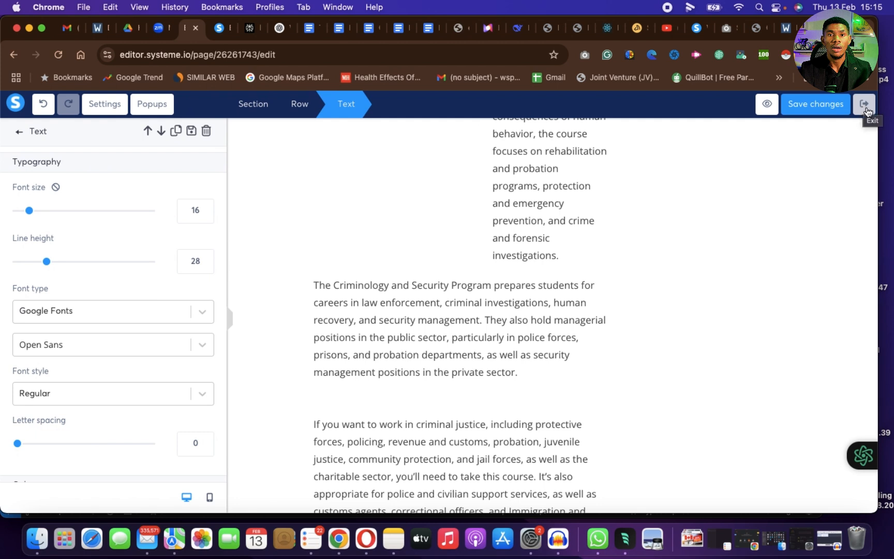
left_click(867, 111)
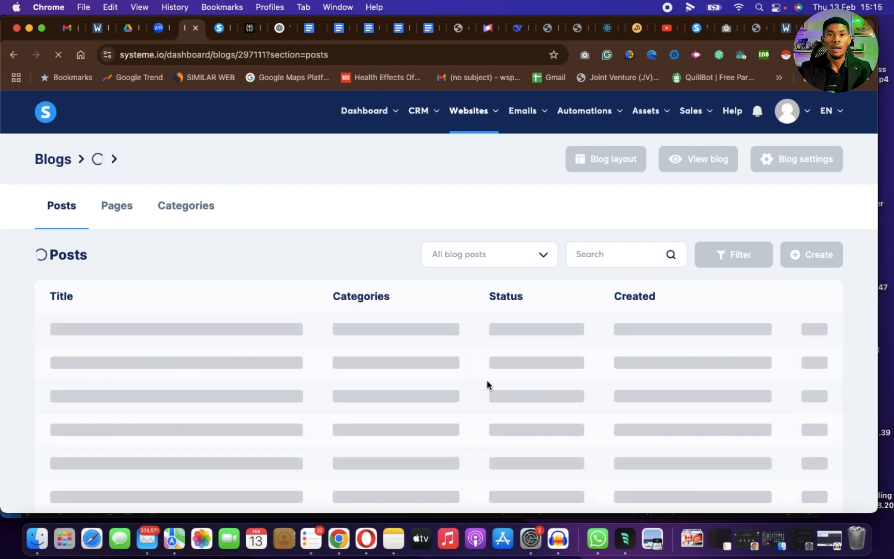
scroll(581, 450, "down", 5)
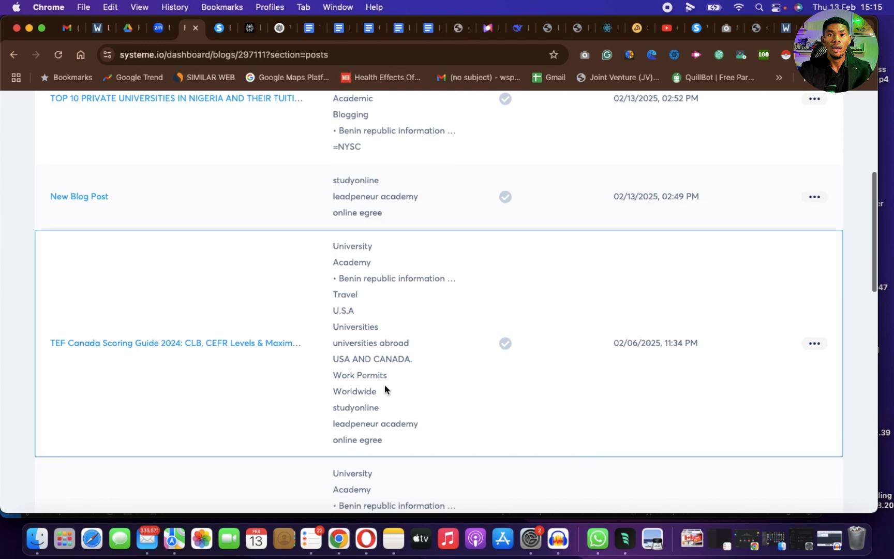
left_click(816, 345)
left_click(816, 345)
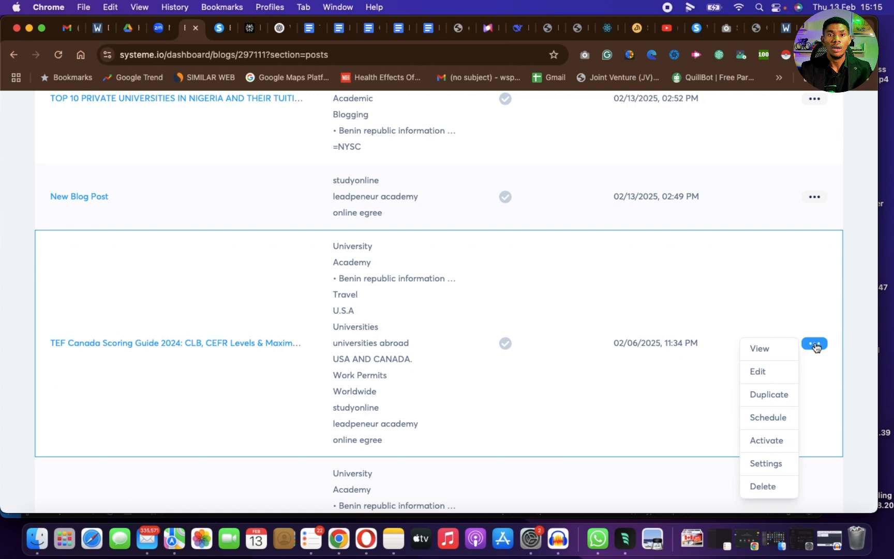
left_click(768, 442)
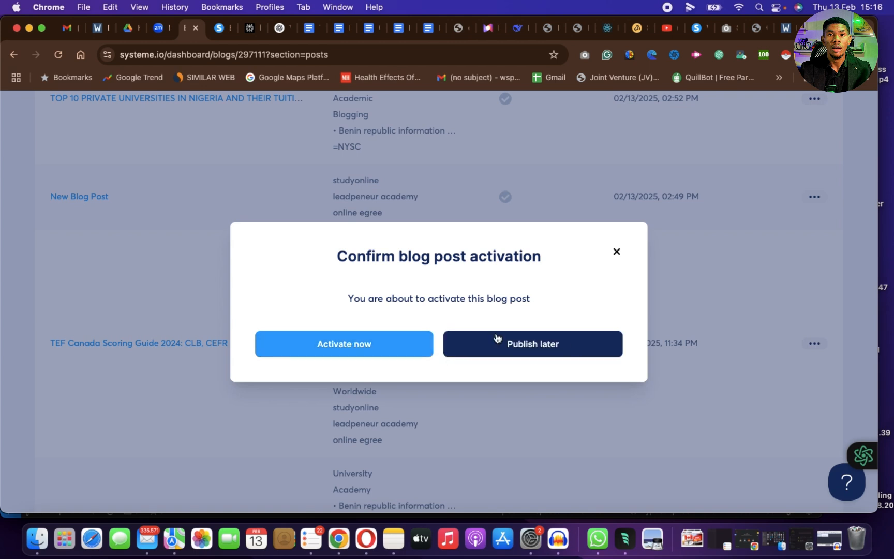
left_click(616, 253)
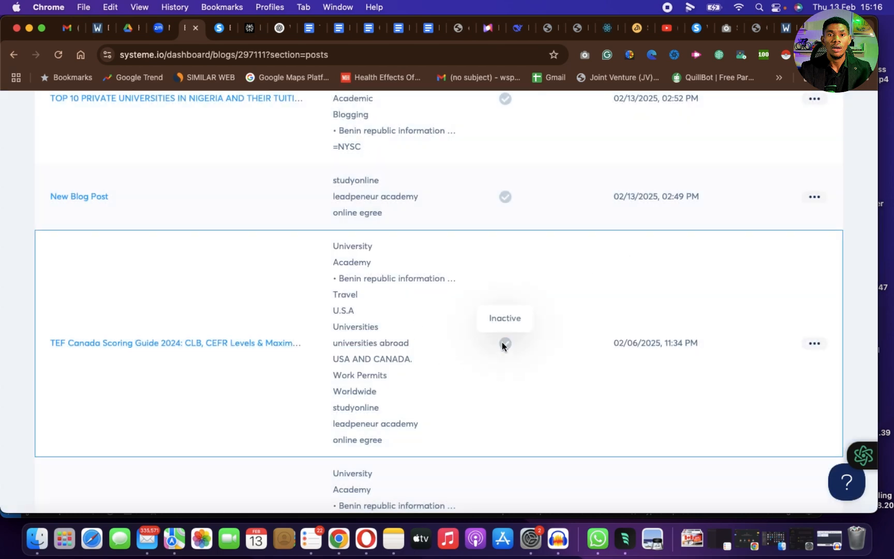
Step: Activate the "TEF Canada Scoring Guide 2024" blog post immediately instead of scheduling its publication
left_click(815, 345)
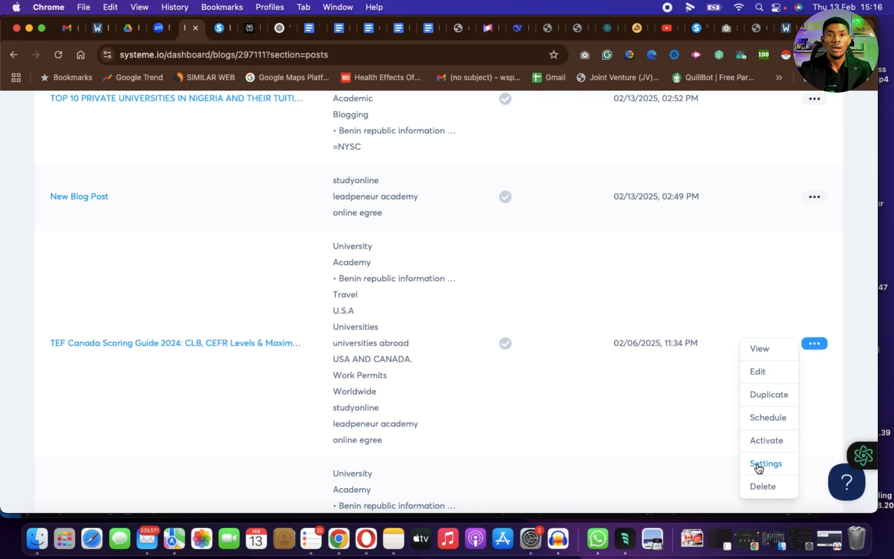
left_click(767, 444)
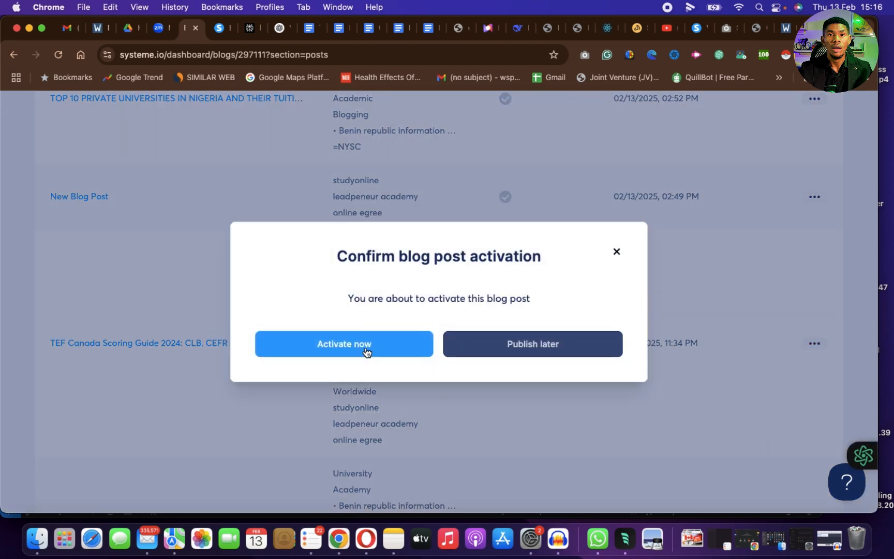
left_click(316, 344)
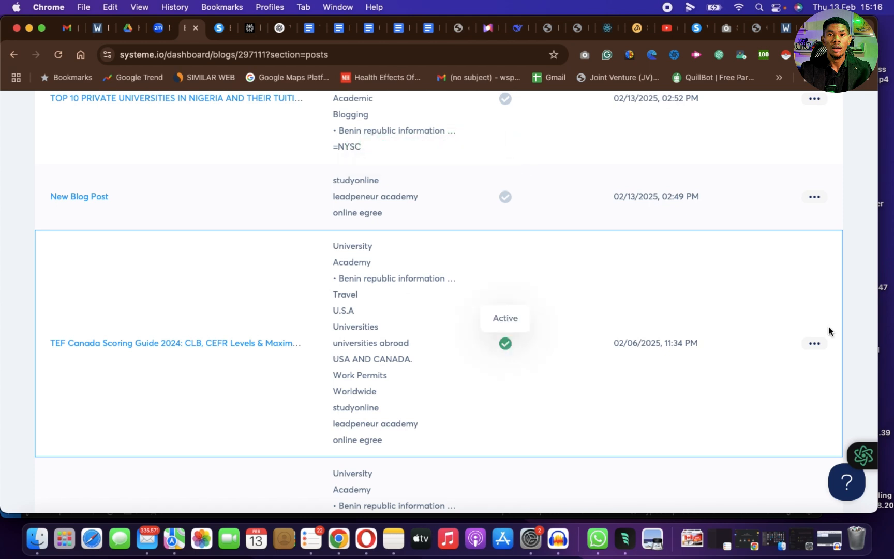
Step: View the live TEF Canada Scoring Guide 2024 post and examine its cover image, introduction, scoring table and remaining course sections
left_click(814, 345)
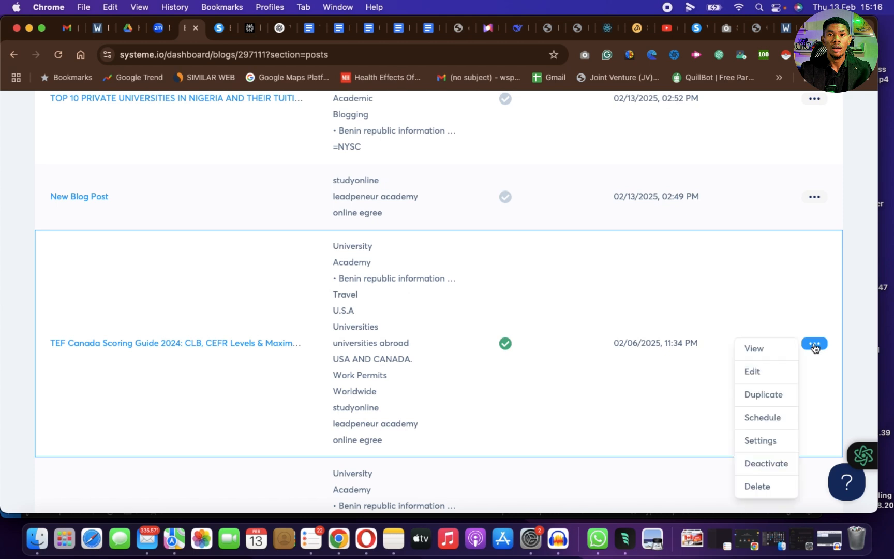
left_click(754, 350)
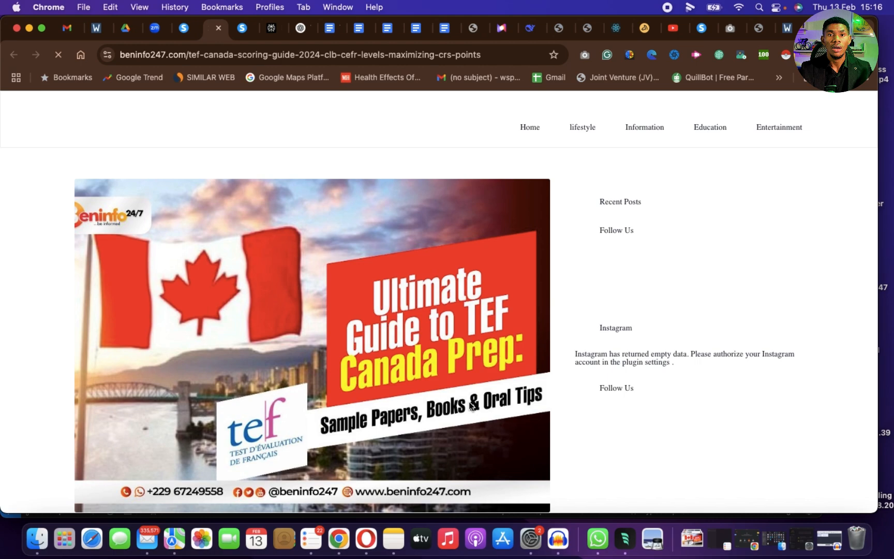
scroll(470, 405, "down", 5)
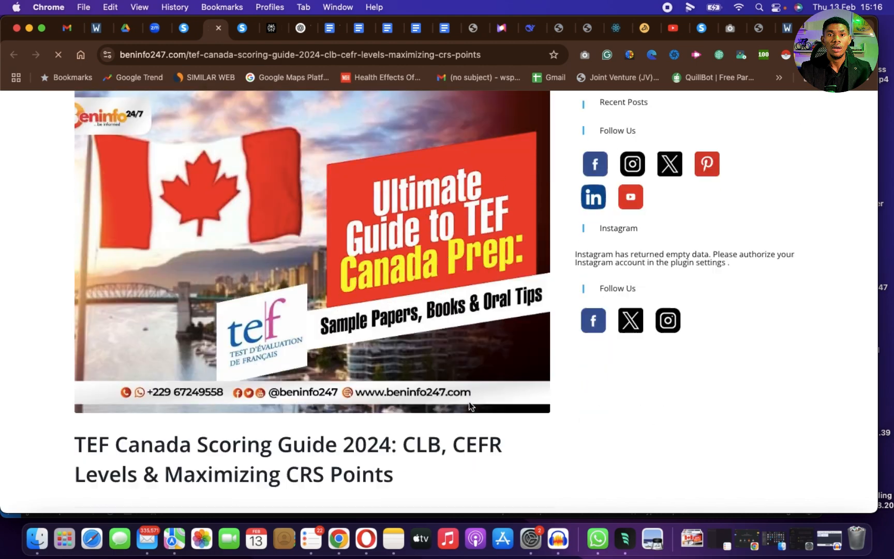
scroll(468, 402, "down", 7)
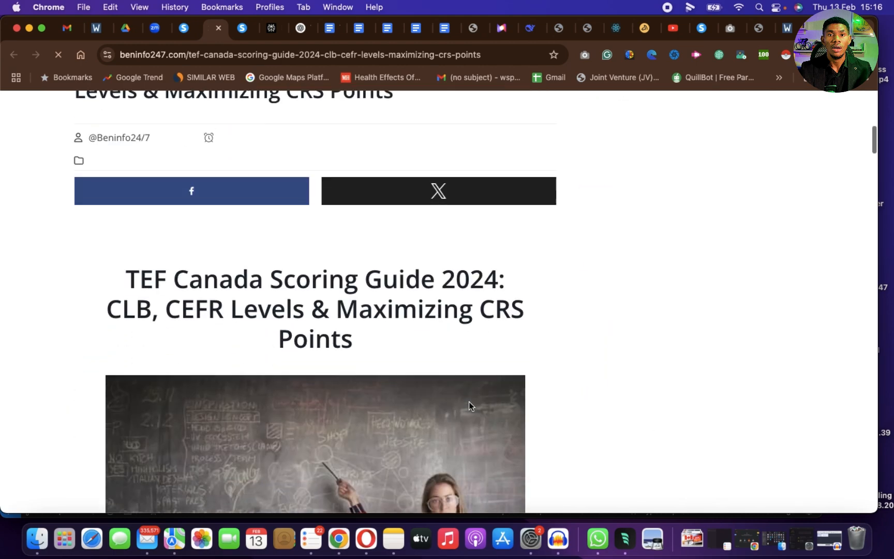
scroll(469, 402, "down", 8)
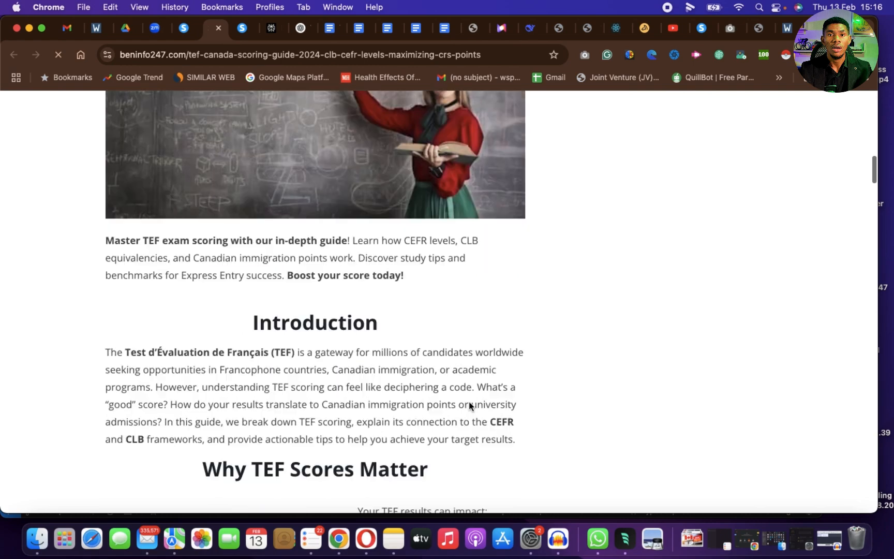
scroll(469, 405, "down", 4)
scroll(468, 405, "down", 15)
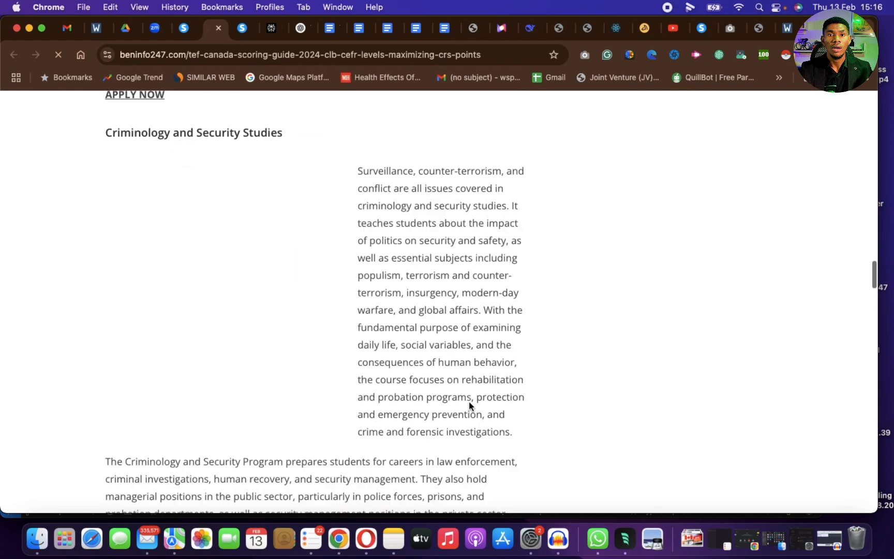
scroll(468, 401, "down", 5)
scroll(469, 401, "up", 12)
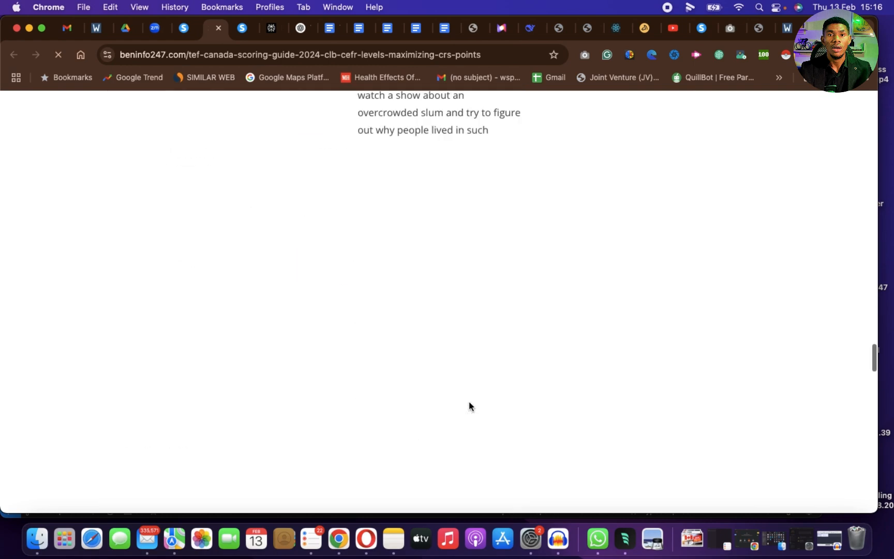
scroll(469, 402, "up", 20)
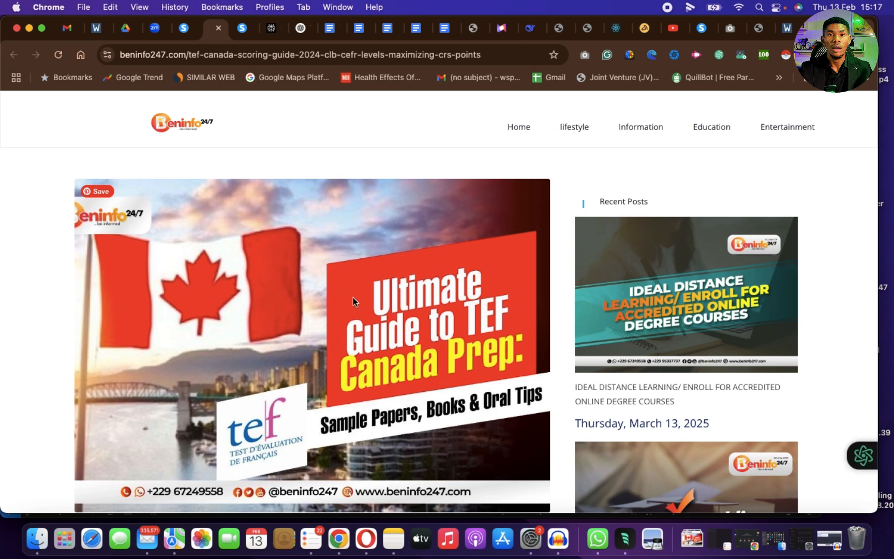
scroll(349, 304, "down", 15)
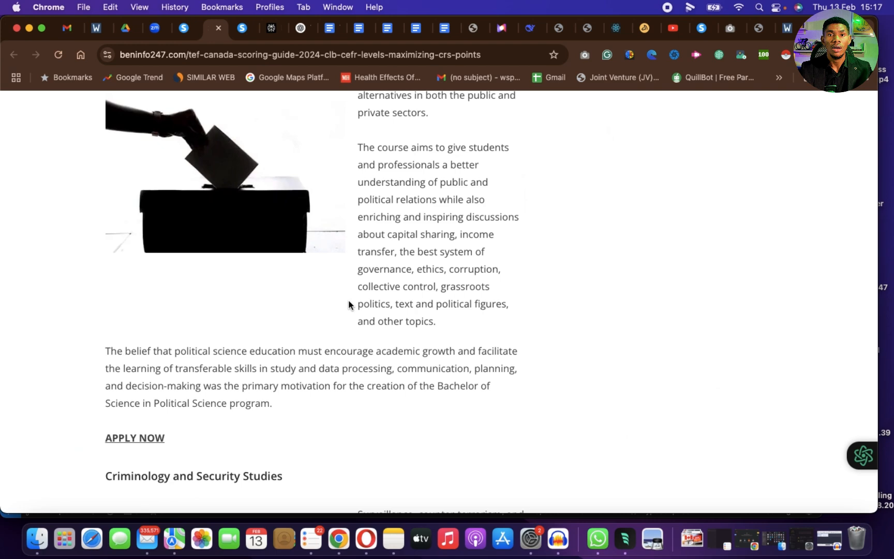
scroll(348, 301, "up", 20)
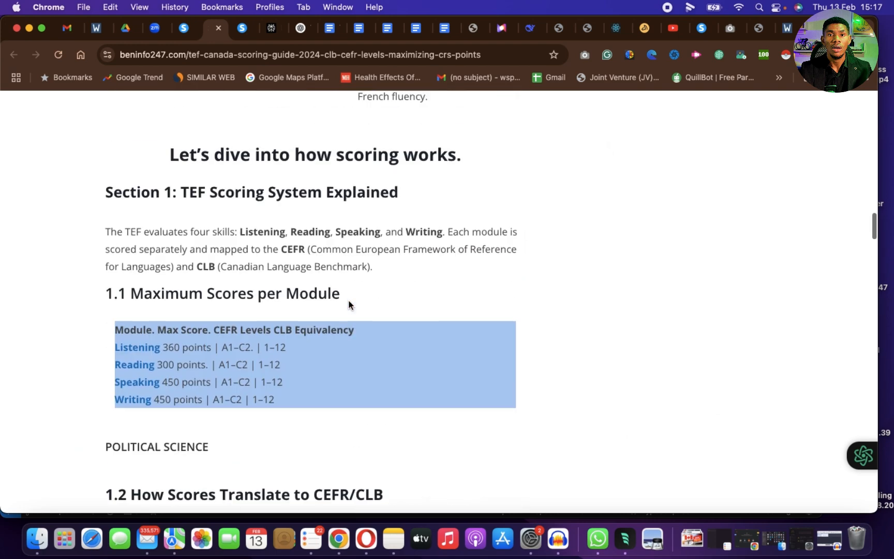